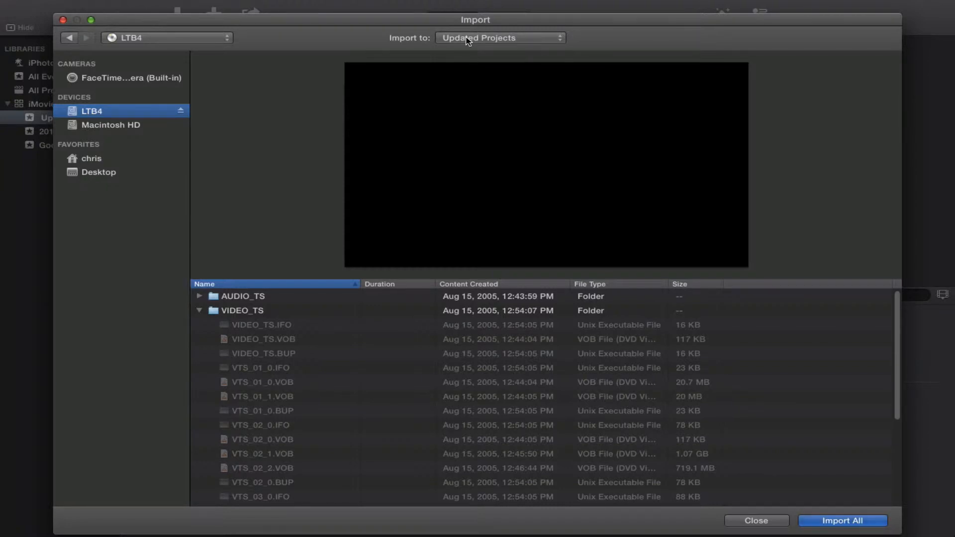
left_click(468, 40)
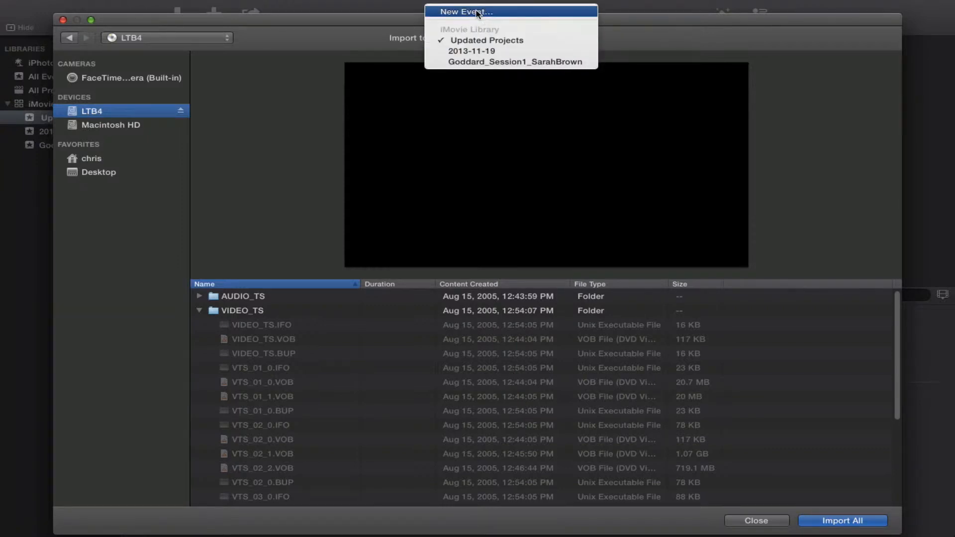
left_click(476, 12)
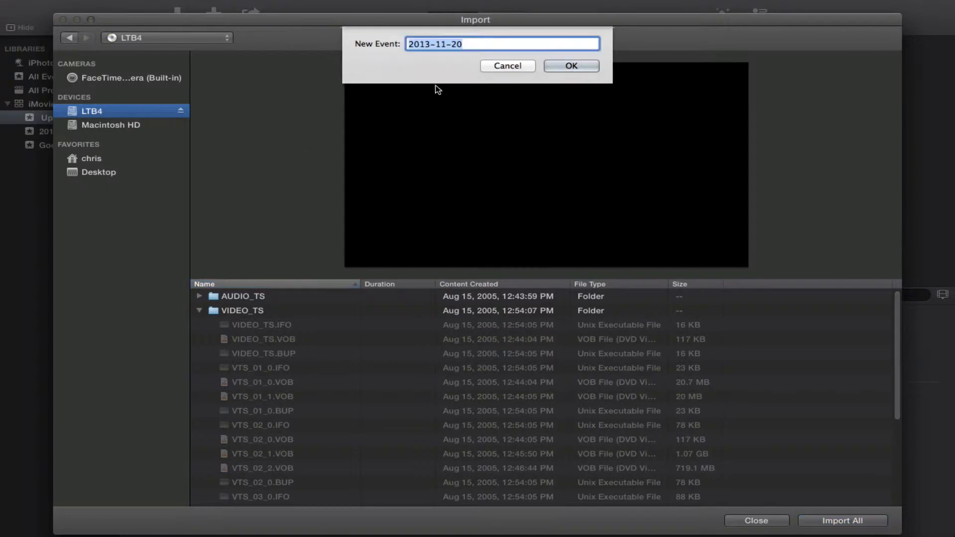
left_click(508, 66)
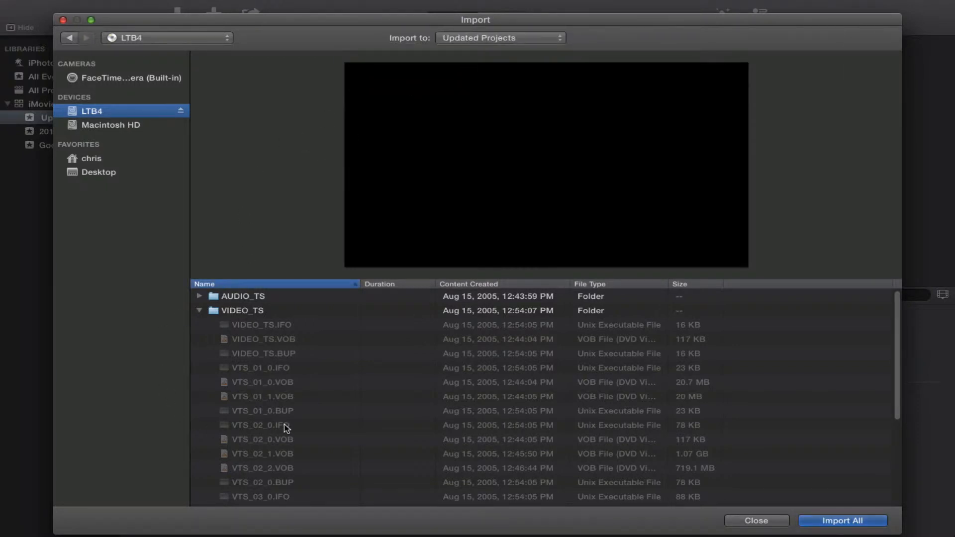
Step: Close the import window and create a No Theme movie named "Demo iMovie 10" in the Updated Projects event
left_click(756, 520)
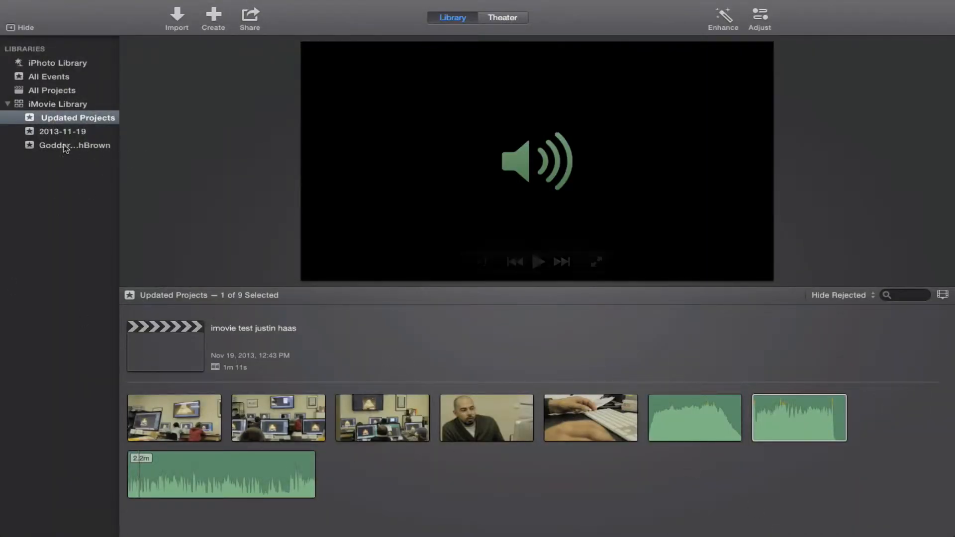
left_click(74, 118)
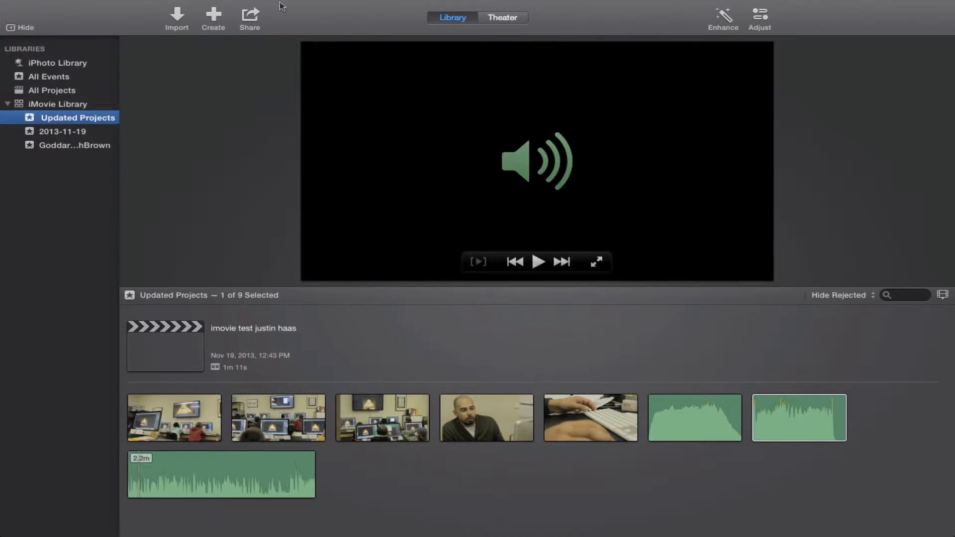
left_click(217, 19)
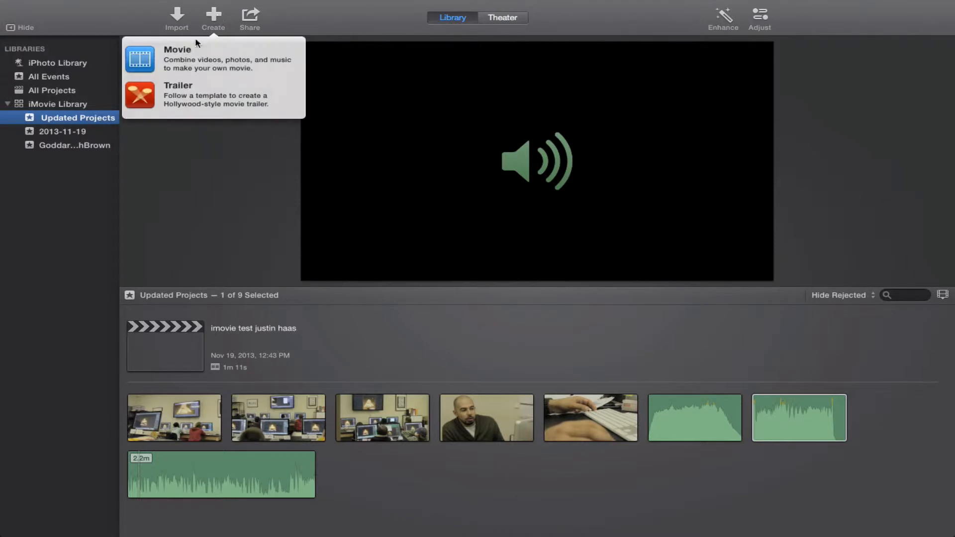
left_click(180, 49)
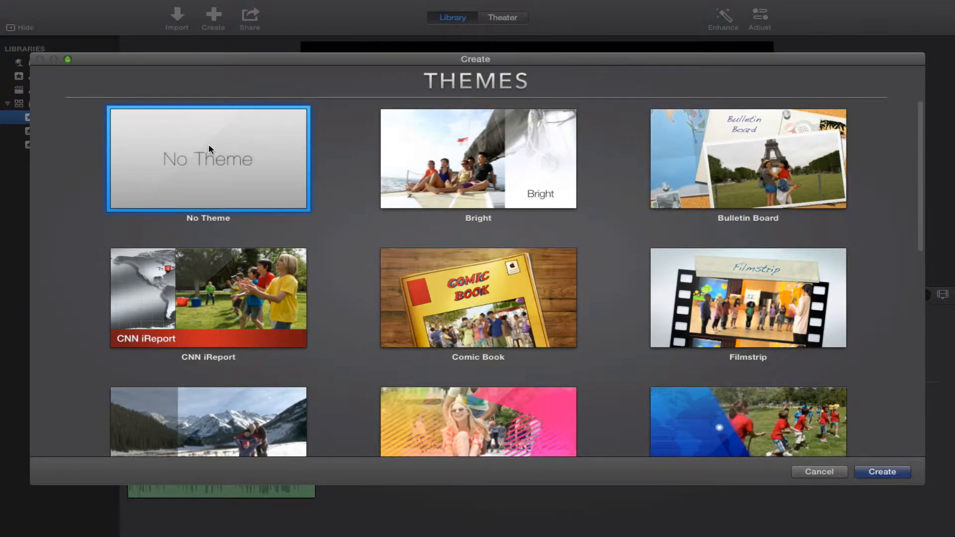
key("Return")
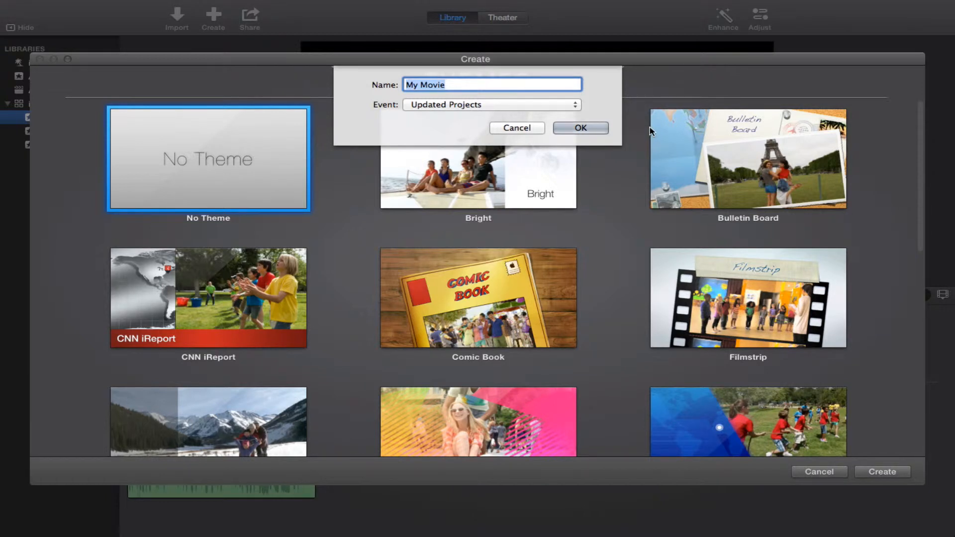
type("Demo iMovie 10")
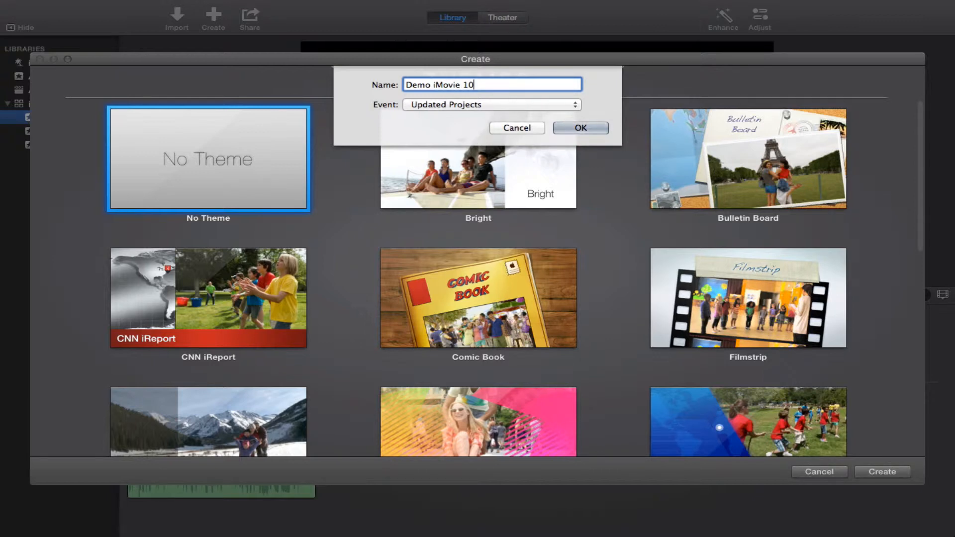
key("Return")
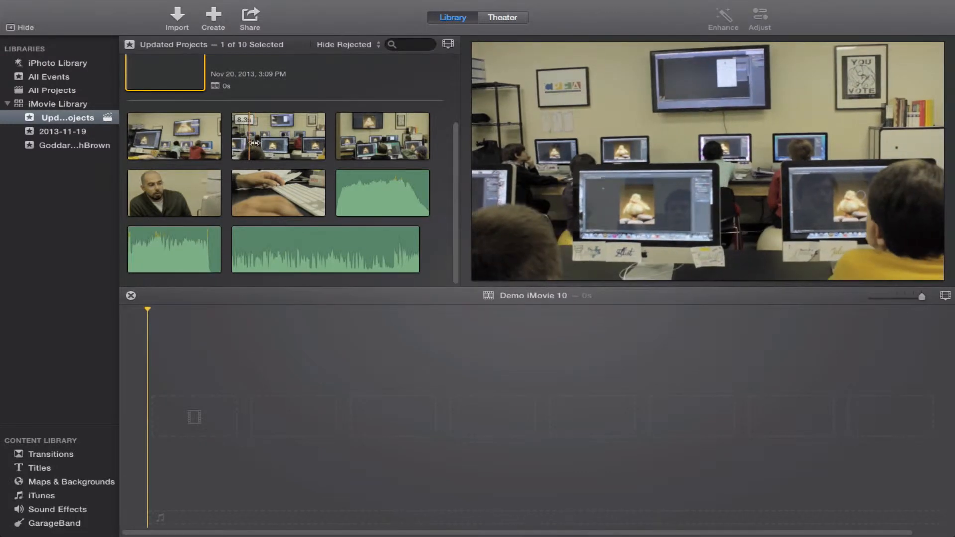
Step: Select a range of about 5.1 s in the event's second classroom clip and append it to the empty timeline
left_click_drag(249, 144, 305, 144)
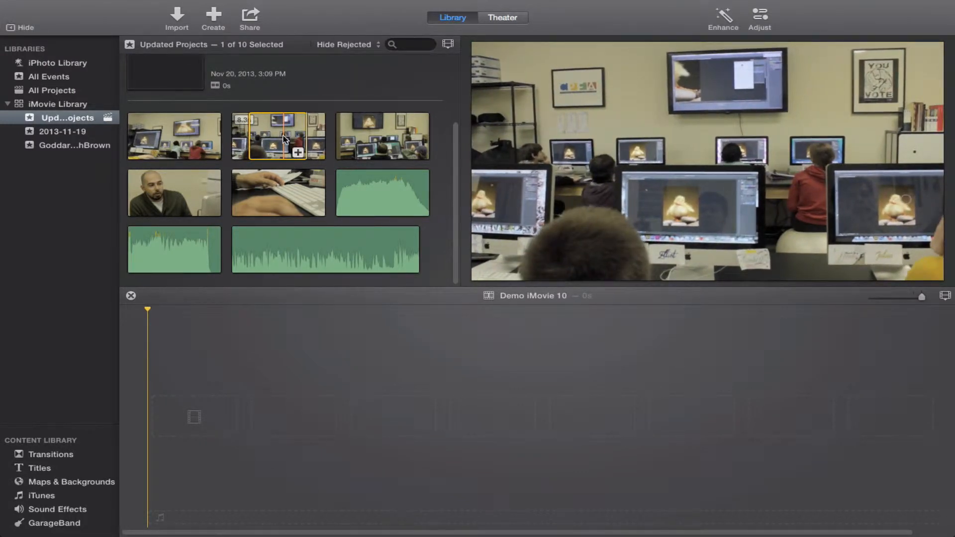
left_click(297, 152)
left_click_drag(275, 180, 292, 134)
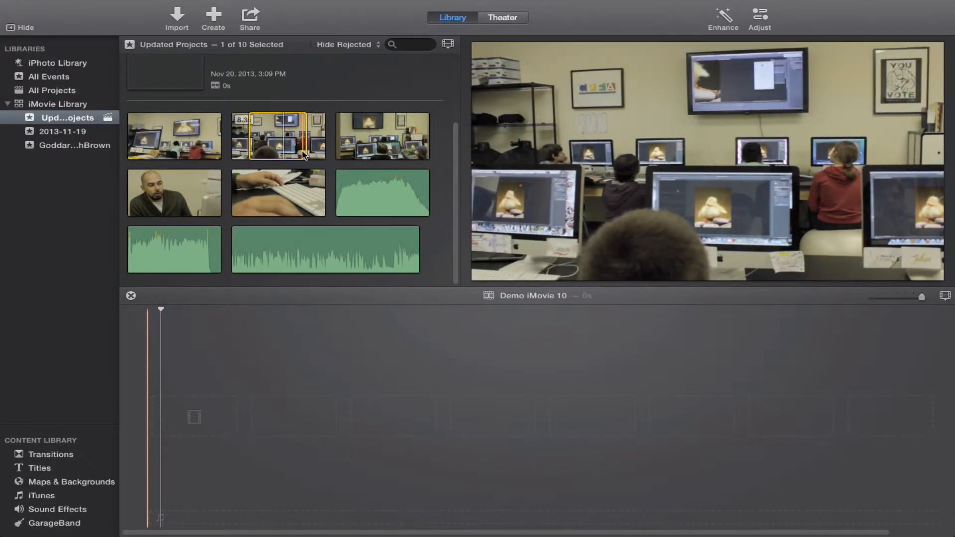
left_click(279, 142)
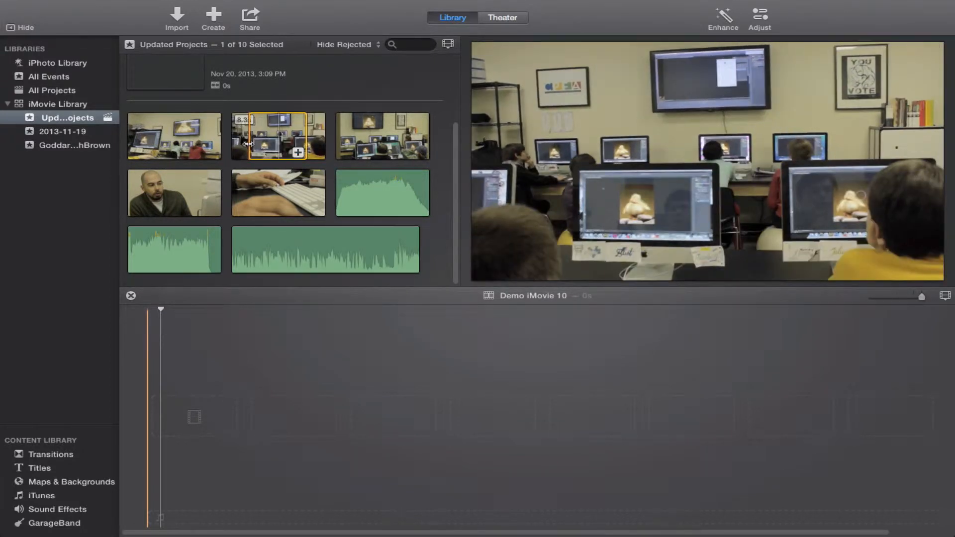
key("e")
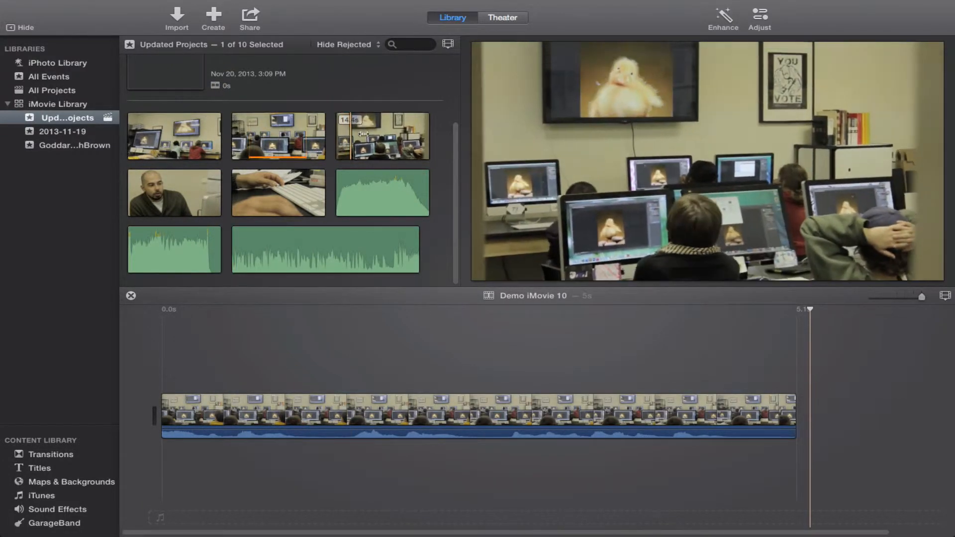
Step: Try appending a range of about 4.2 s from the third classroom clip and 5.0 s from the hands-on-keyboard clip to the timeline
left_click_drag(350, 135, 376, 138)
key("e")
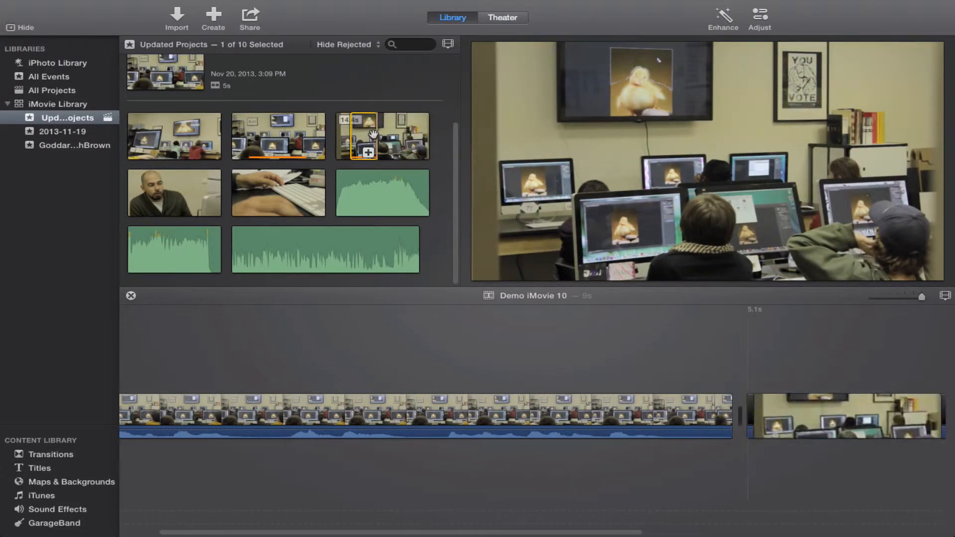
left_click_drag(253, 174, 278, 179)
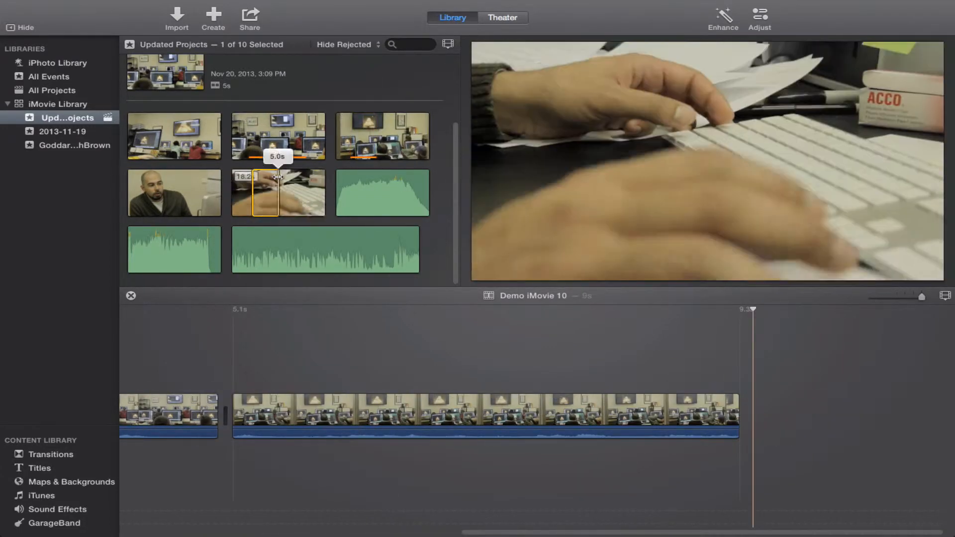
key("e")
Step: Undo the last two clip additions to the timeline
key("super+z")
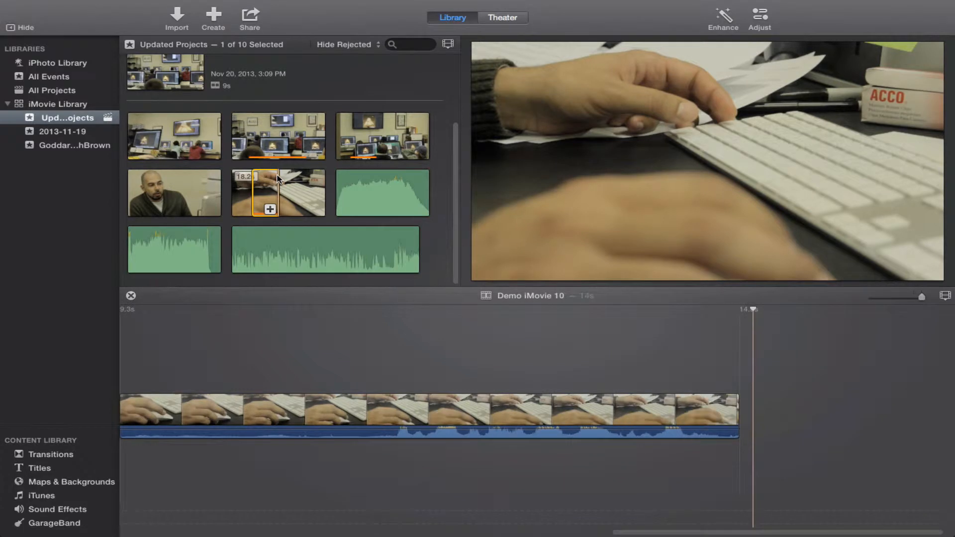
key("super+z")
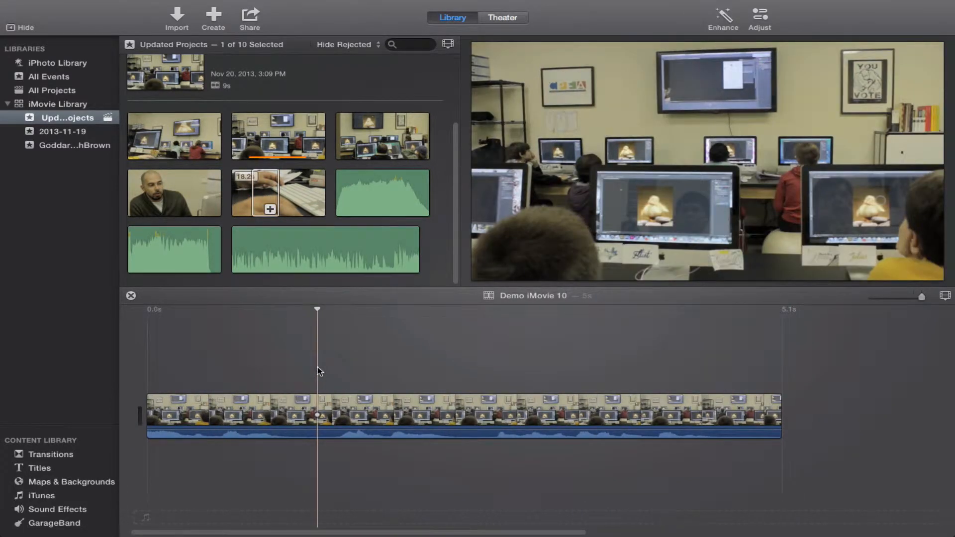
Step: Play the timeline clip from near its beginning and return the playhead to the start of the movie
key("super+minus")
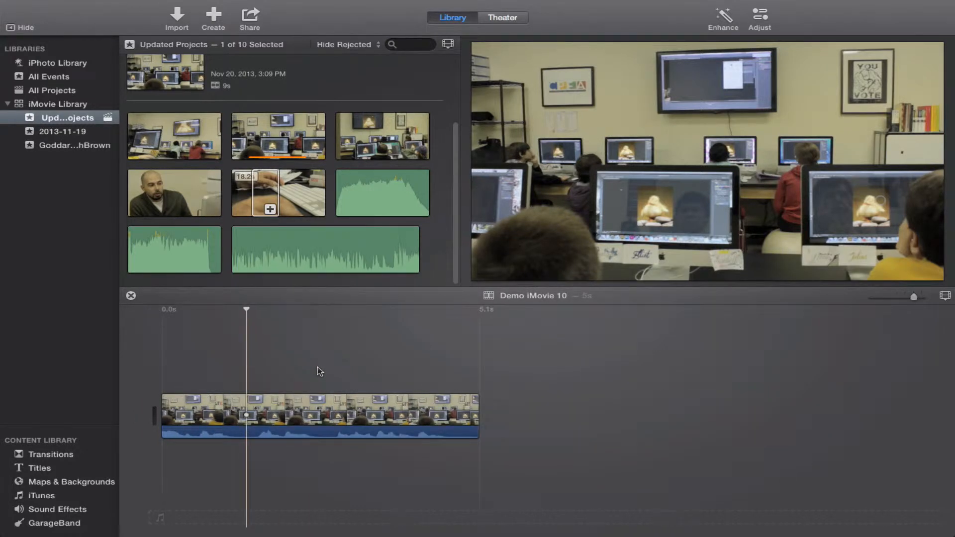
key("super+equal")
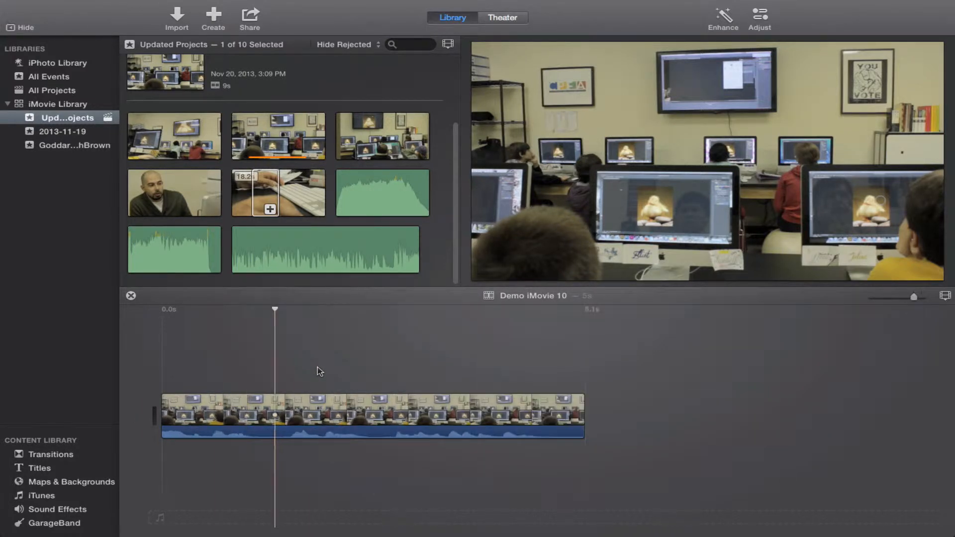
key("super+minus")
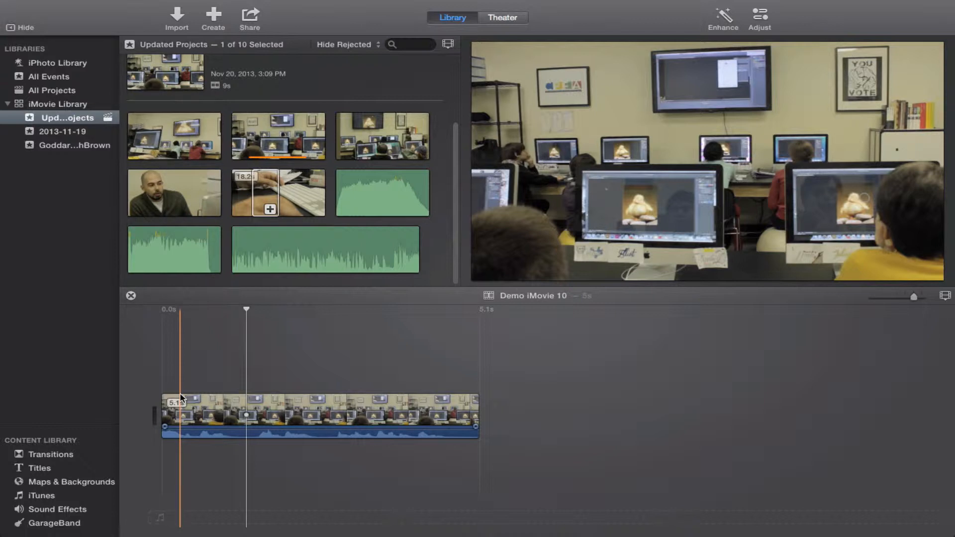
key("space")
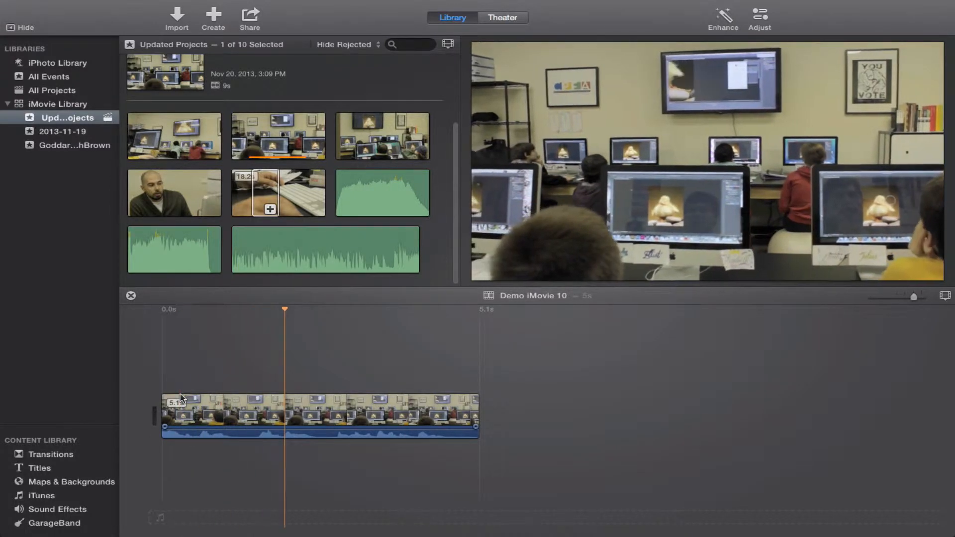
key("space")
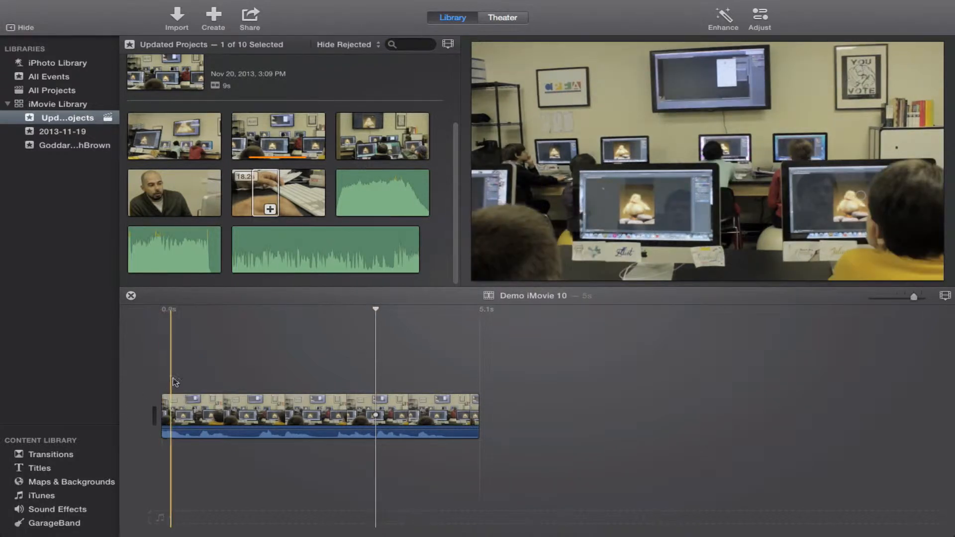
left_click(174, 382)
key("space")
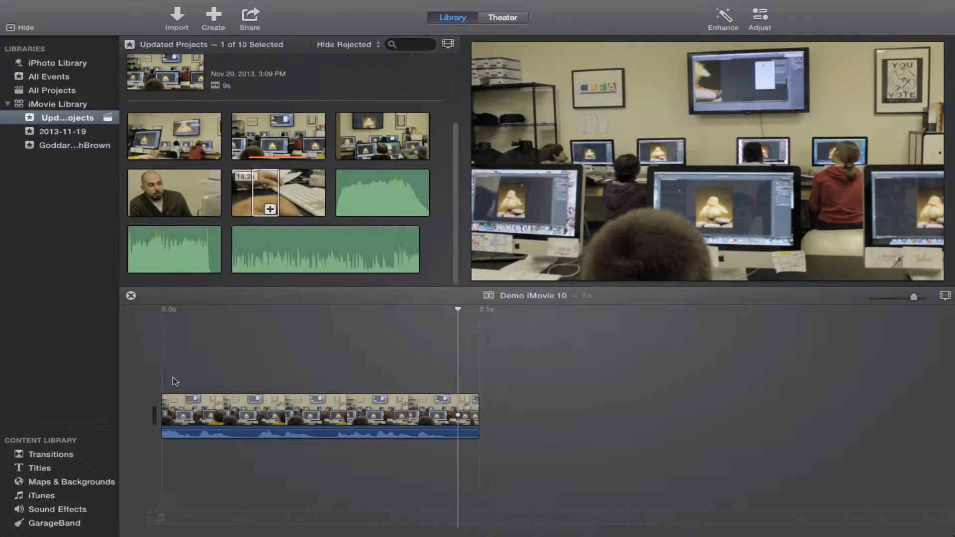
key("Home")
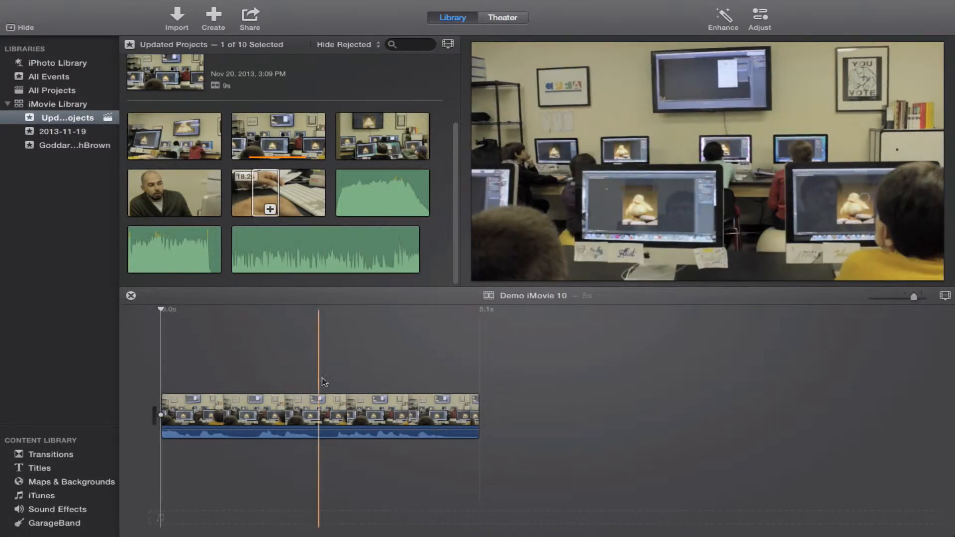
Step: Play the timeline clip in reverse from near its end, and forward again from partway through
left_click(468, 354)
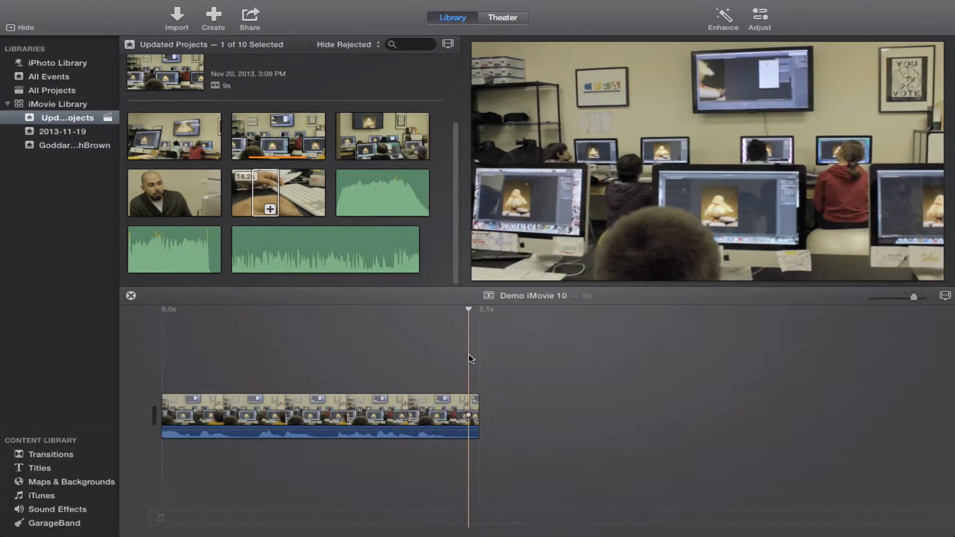
key("j")
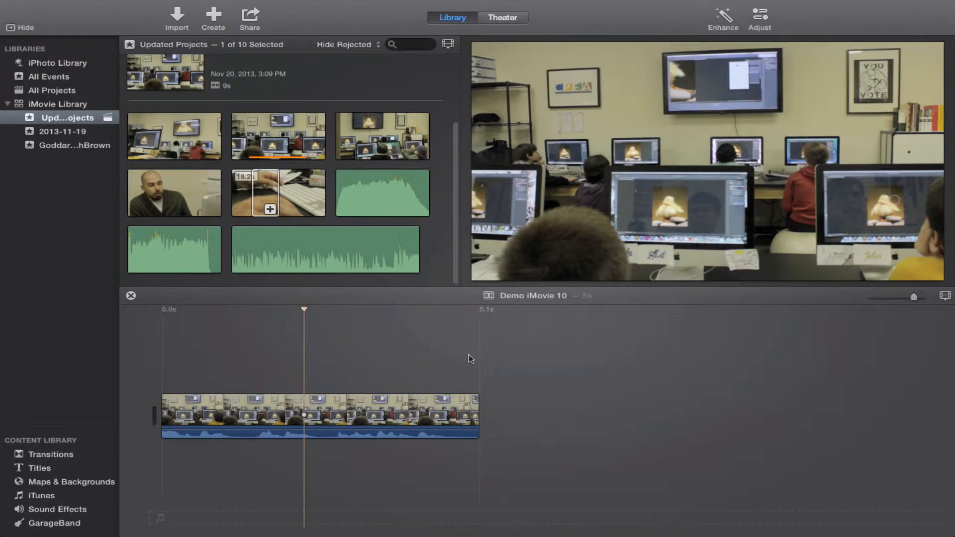
key("l")
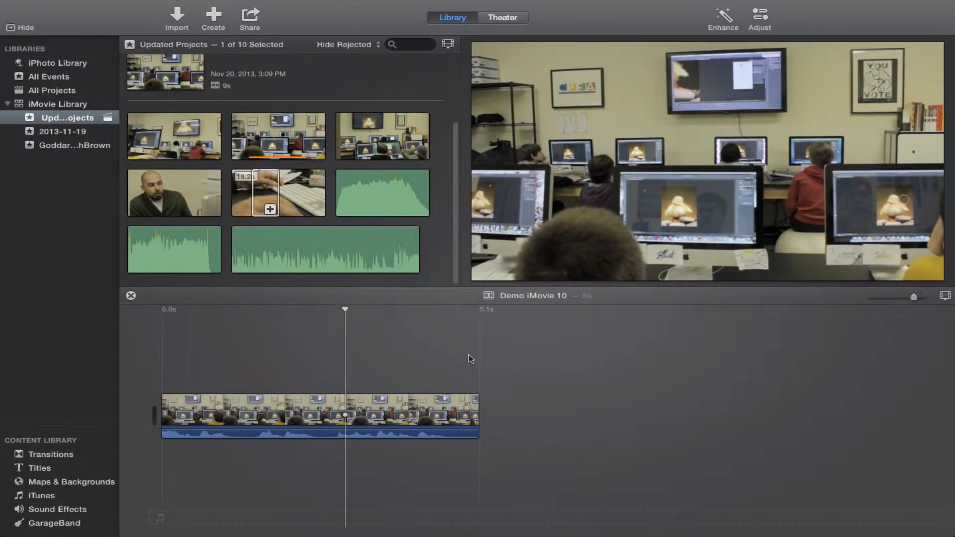
Step: Fine-tune the timeline clip's color correction with small shadow, highlight, brightness, contrast and saturation changes and a slightly cooler color temperature
left_click(252, 413)
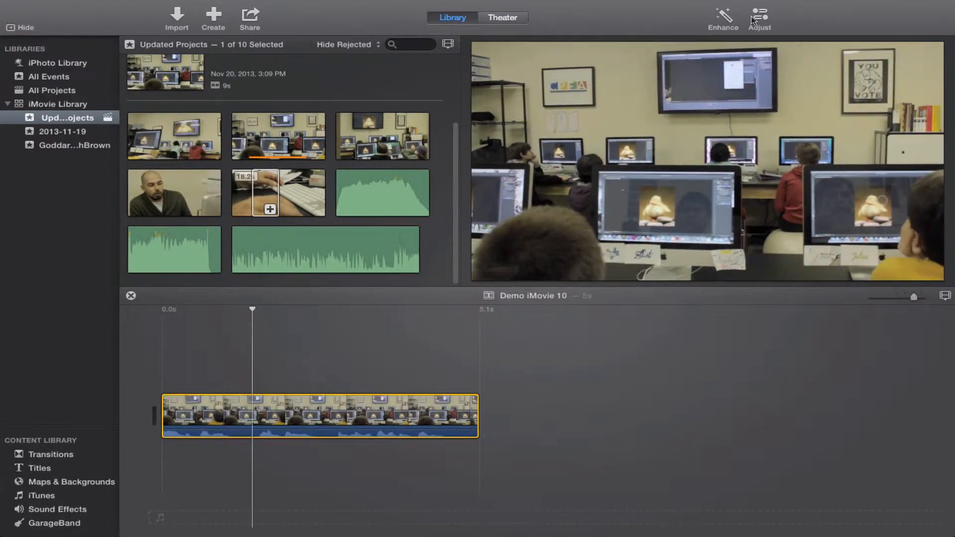
left_click(760, 17)
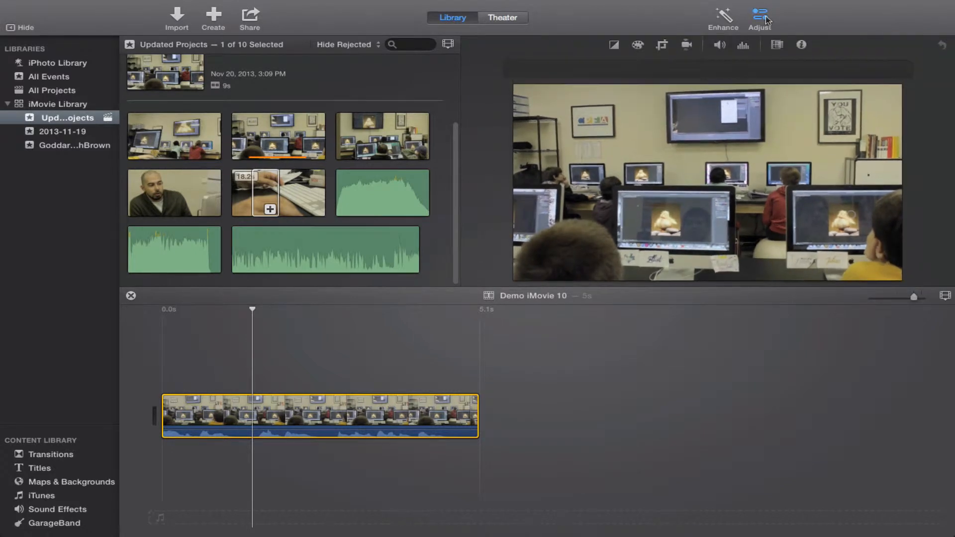
left_click(613, 45)
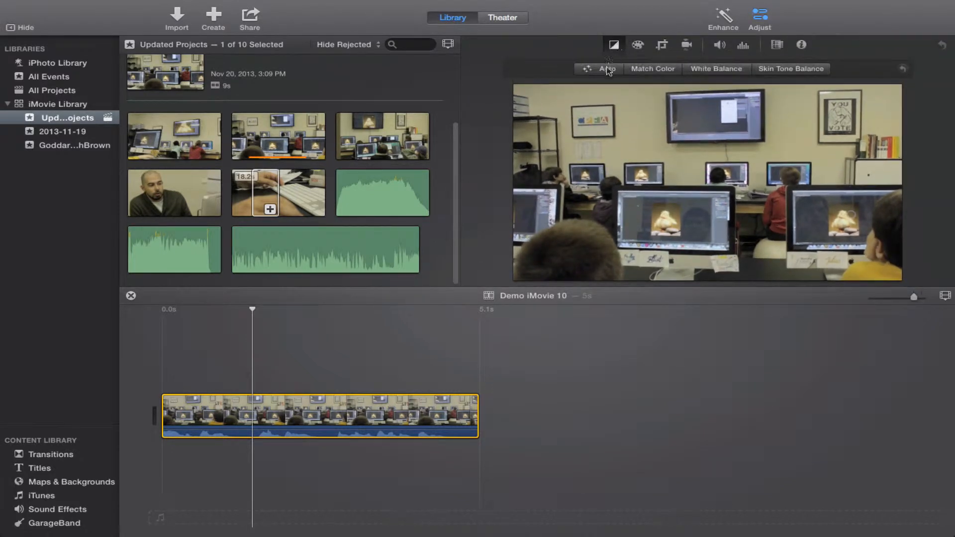
left_click(638, 44)
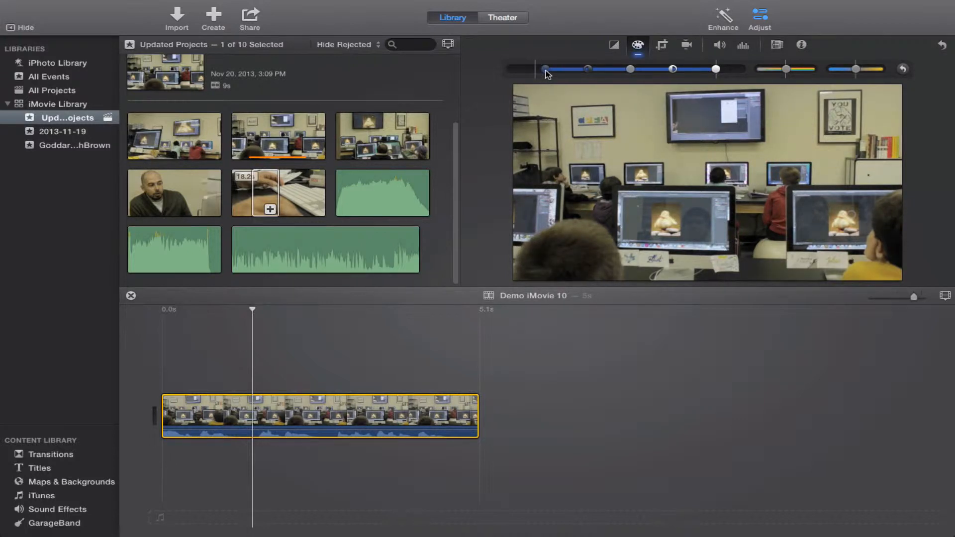
mouse_move(537, 72)
left_mouse_down()
mouse_move(574, 74)
mouse_move(518, 74)
mouse_move(560, 73)
mouse_move(522, 73)
mouse_move(559, 73)
mouse_move(538, 73)
left_mouse_up()
mouse_move(717, 69)
left_mouse_down()
mouse_move(746, 71)
mouse_move(720, 71)
left_mouse_up()
mouse_move(628, 68)
left_mouse_down()
mouse_move(651, 70)
mouse_move(613, 70)
mouse_move(636, 72)
mouse_move(625, 70)
left_mouse_up()
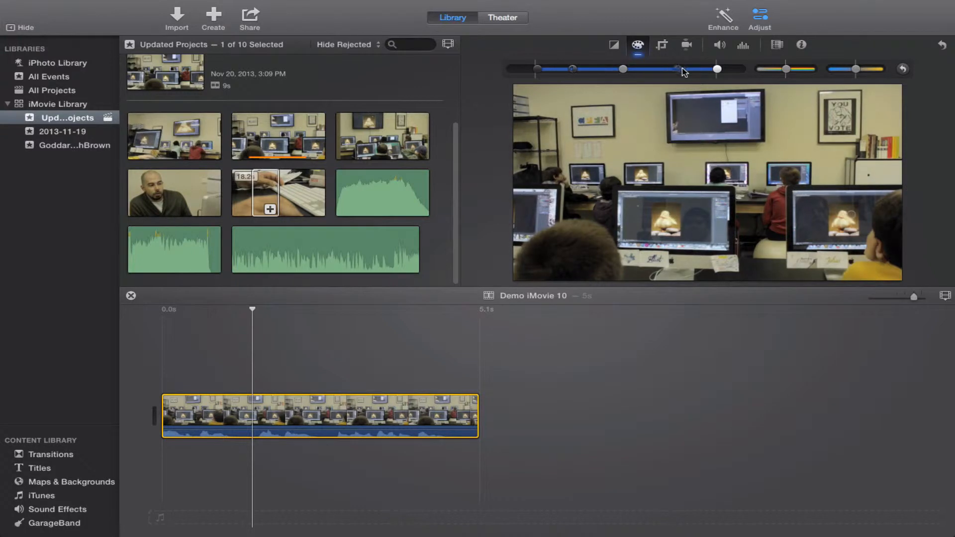
mouse_move(683, 71)
left_mouse_down()
mouse_move(699, 71)
mouse_move(642, 71)
mouse_move(682, 71)
mouse_move(657, 71)
mouse_move(665, 71)
left_mouse_up()
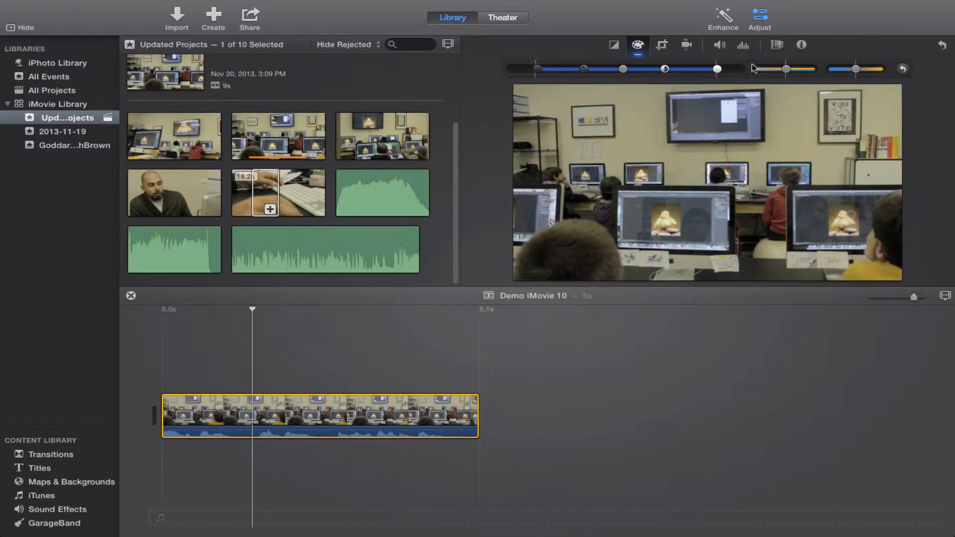
mouse_move(786, 69)
left_mouse_down()
mouse_move(756, 72)
mouse_move(814, 74)
mouse_move(750, 72)
mouse_move(787, 72)
left_mouse_up()
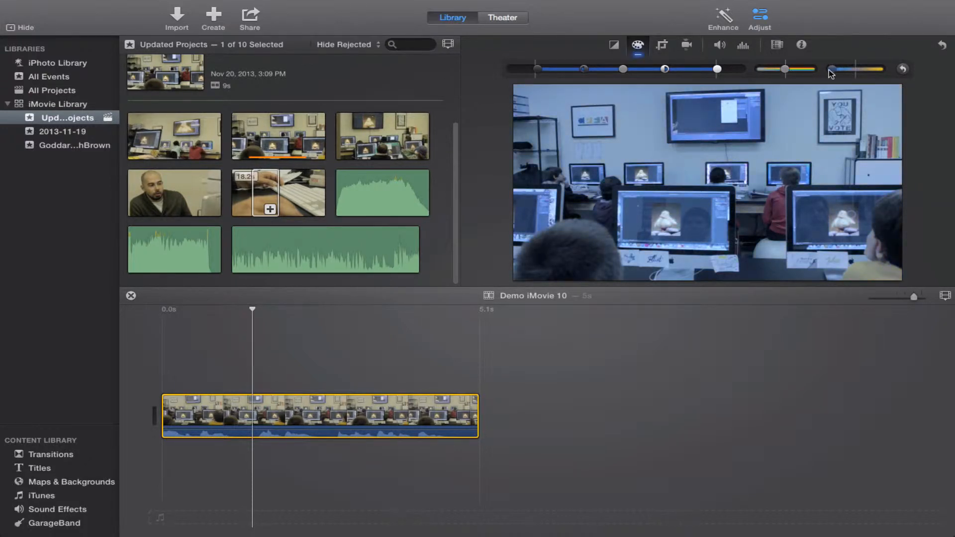
left_click_drag(831, 74, 852, 73)
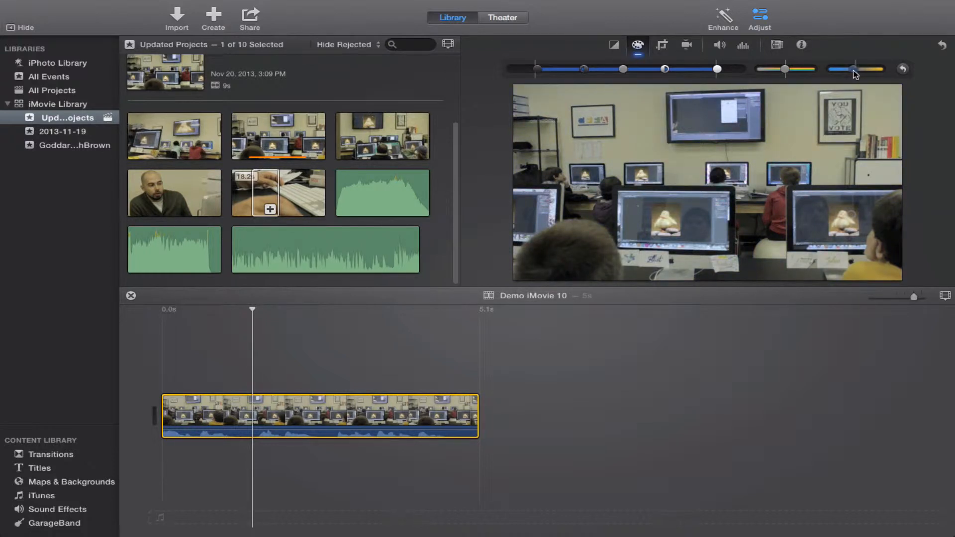
Step: Try cropping the clip to a frame about half the picture's width around the back-row monitors left of center
left_click(661, 45)
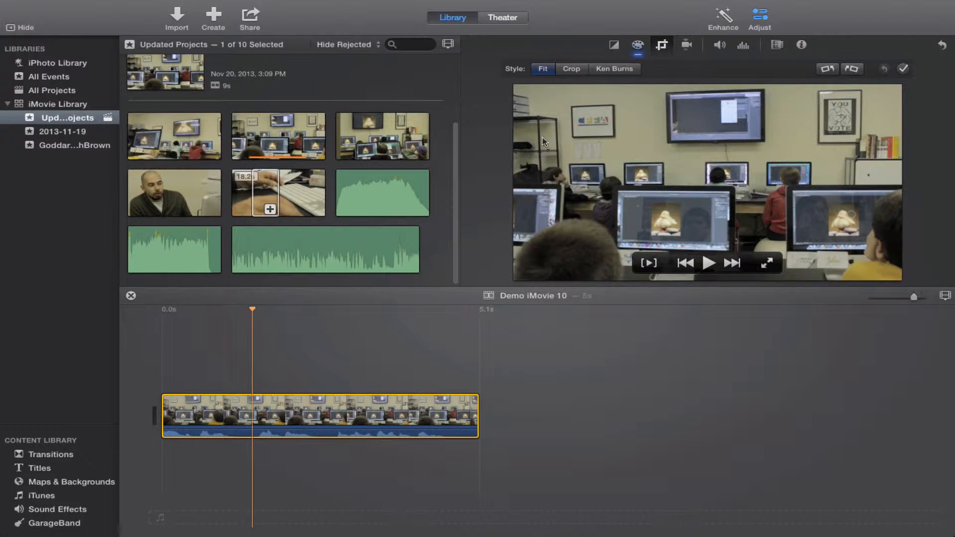
left_click(570, 69)
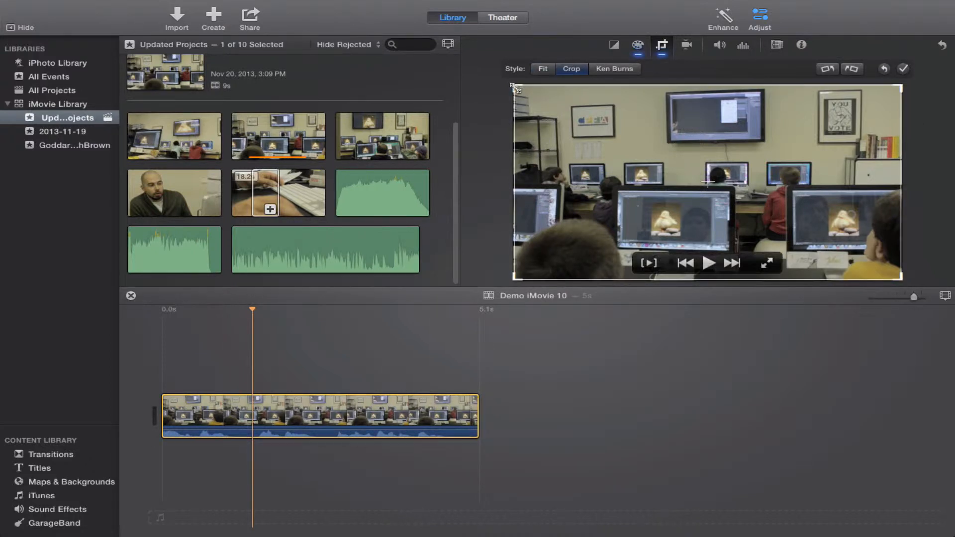
left_click_drag(514, 85, 694, 183)
left_click_drag(733, 211, 577, 161)
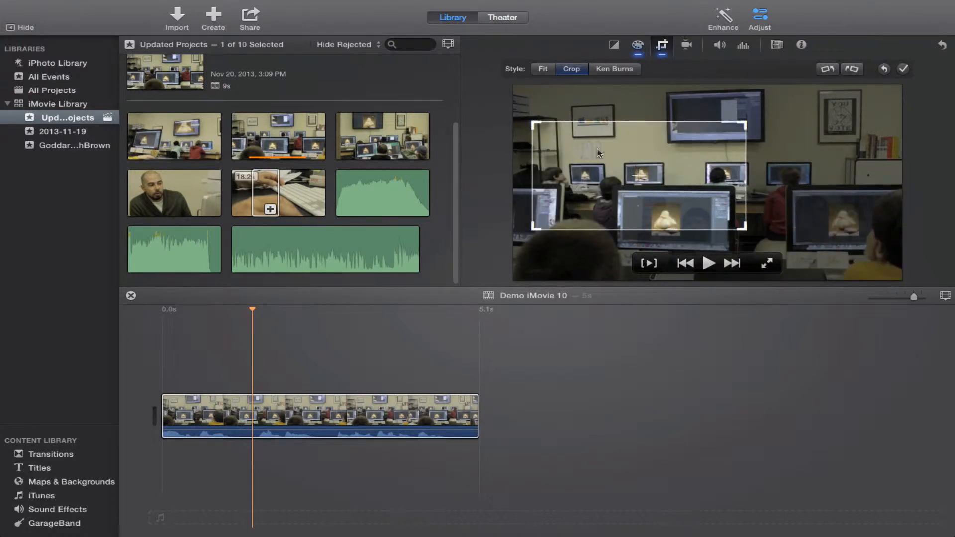
left_click(903, 69)
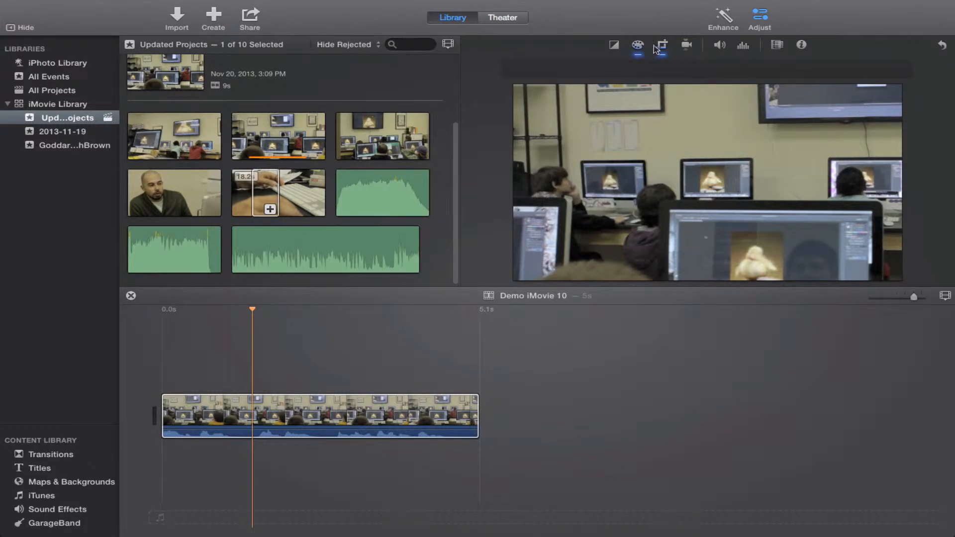
Step: Reset the clip's crop so the picture uses the Fit style
left_click(685, 45)
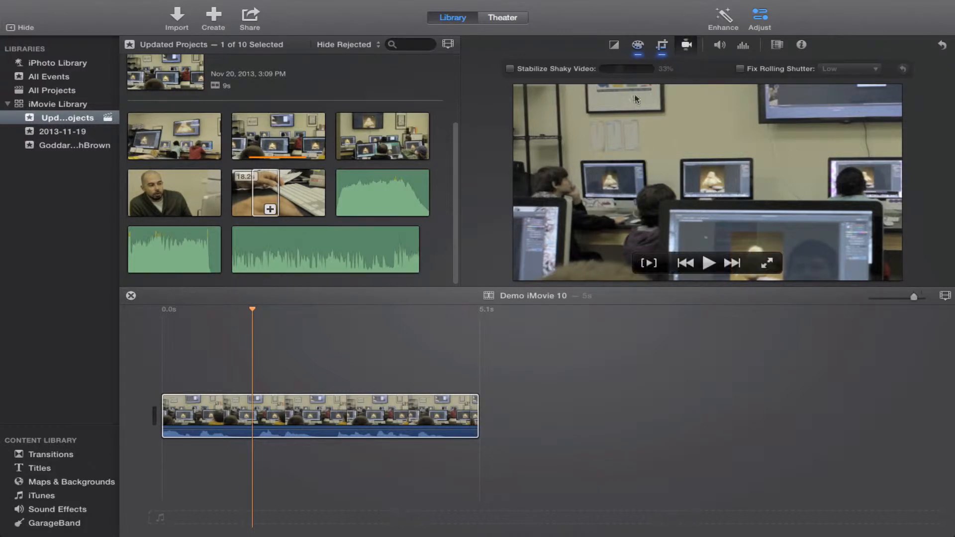
left_click(662, 45)
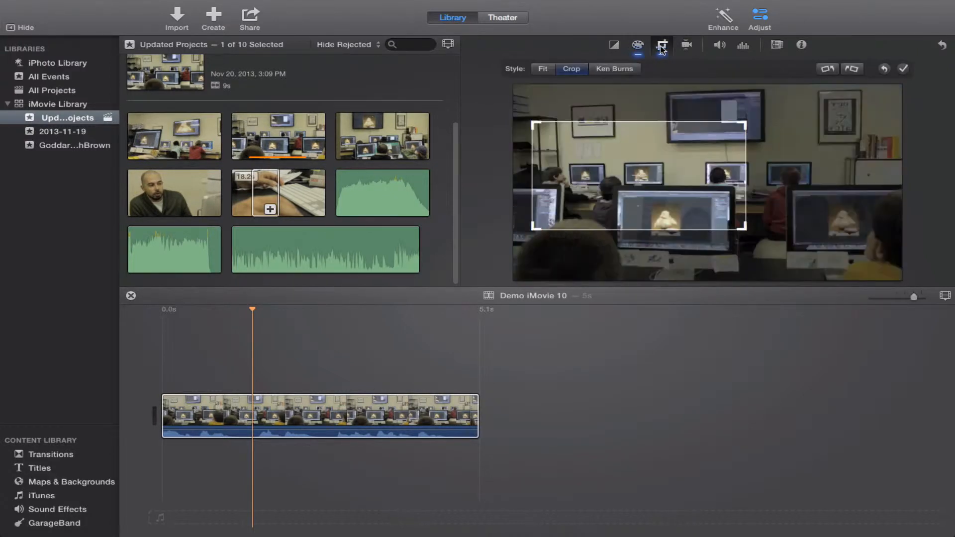
left_click(884, 69)
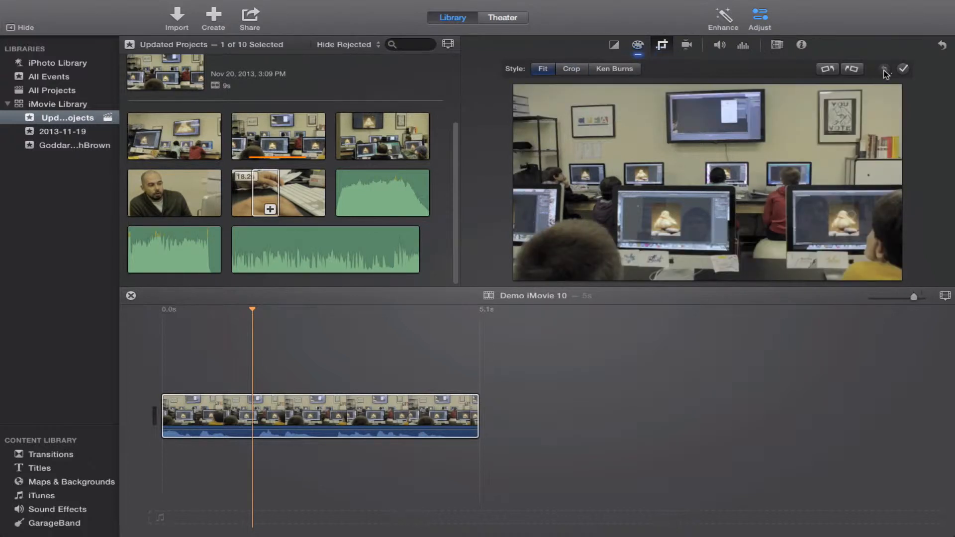
Step: Bring up the clip's stabilization settings and play the clip from its start to check for camera shake
left_click(683, 45)
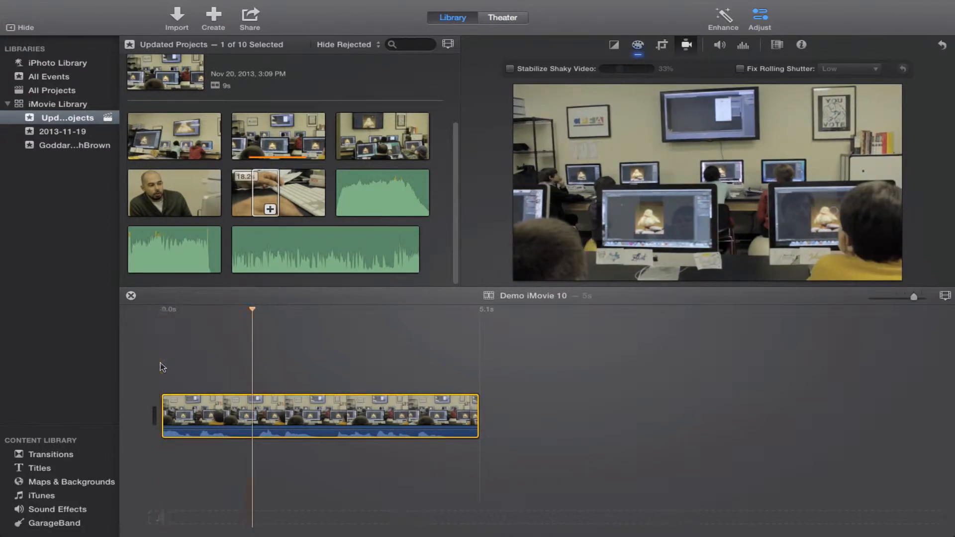
key("space")
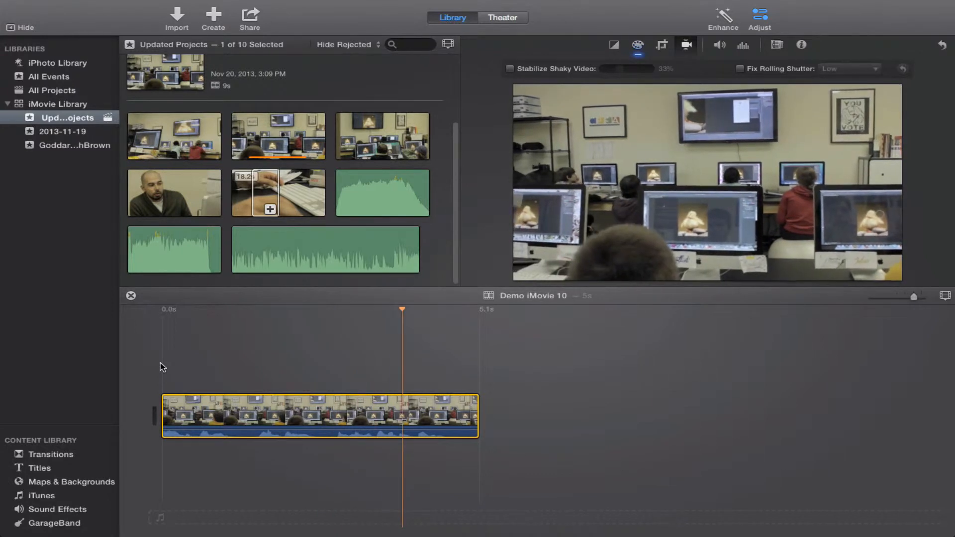
key("space")
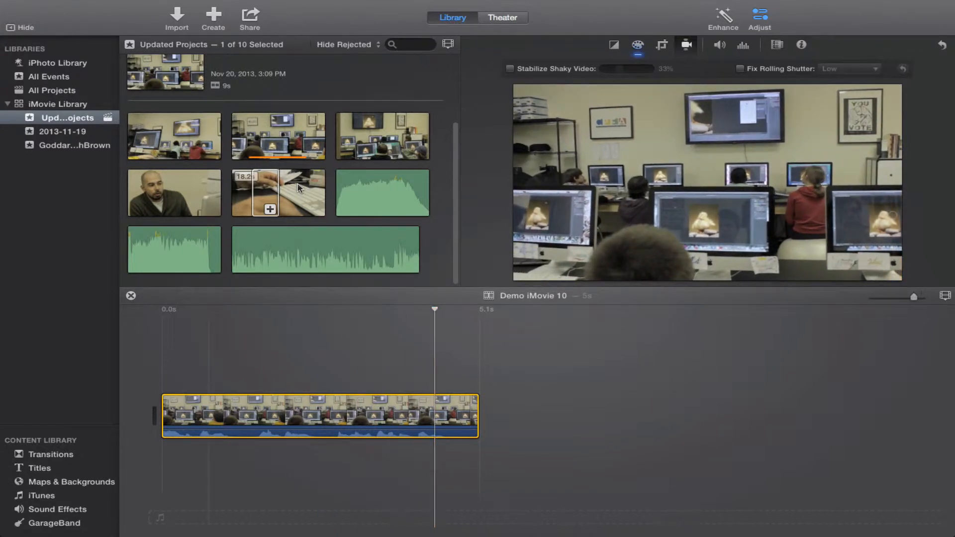
Step: Stabilize the clip's shaky video at 56% and play it from the start to check the motion
left_click(510, 69)
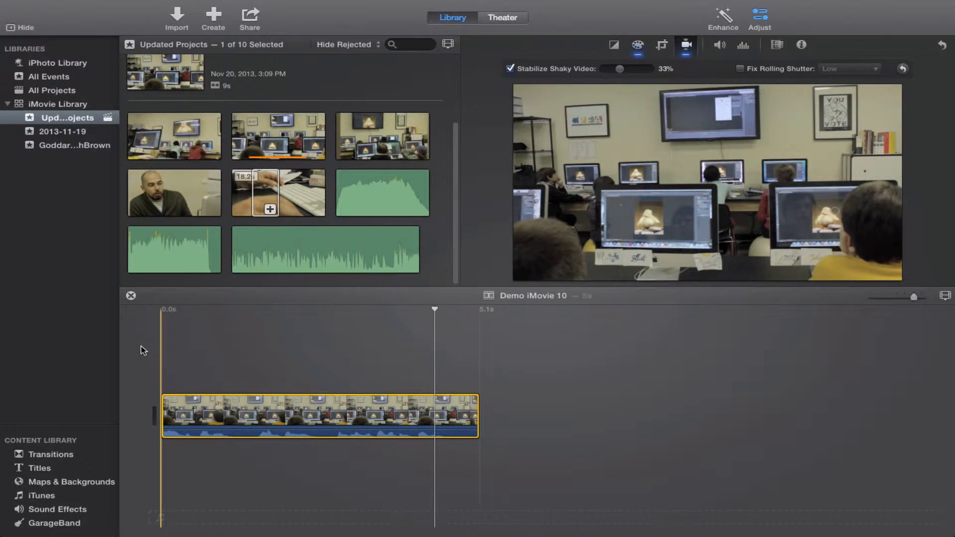
key("space")
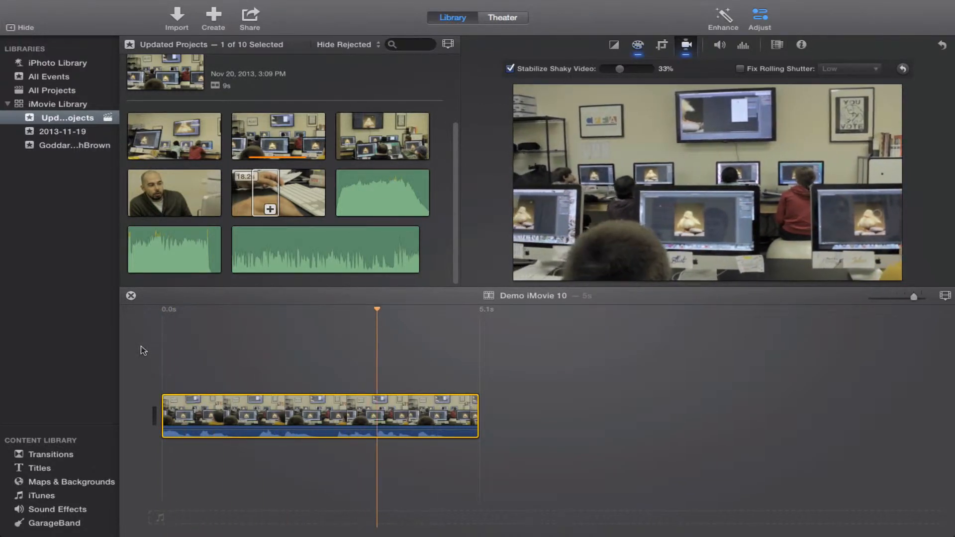
key("space")
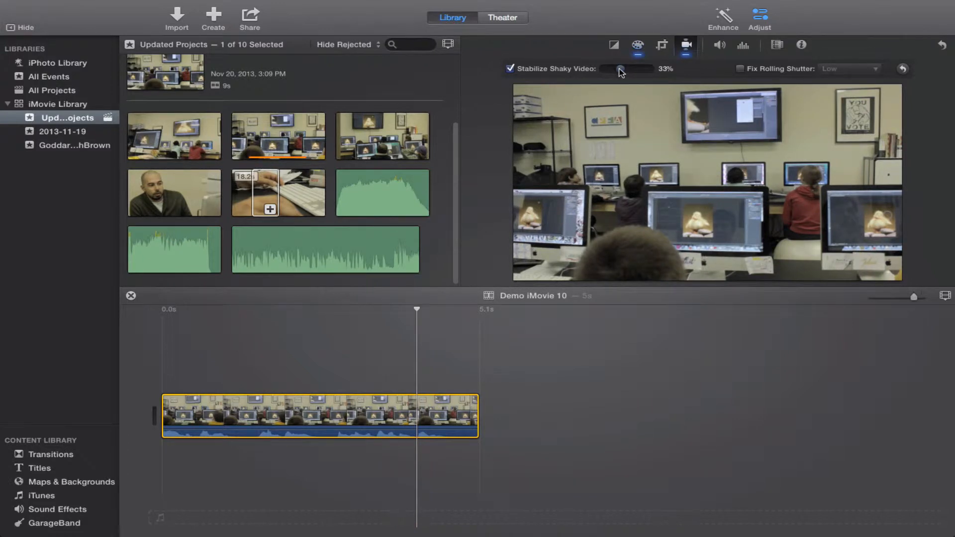
left_click_drag(620, 70, 630, 74)
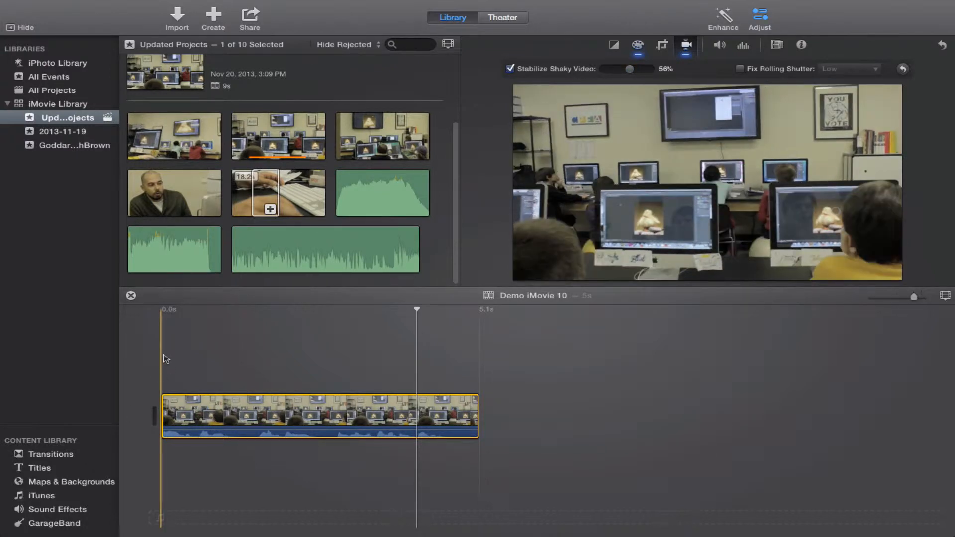
key("space")
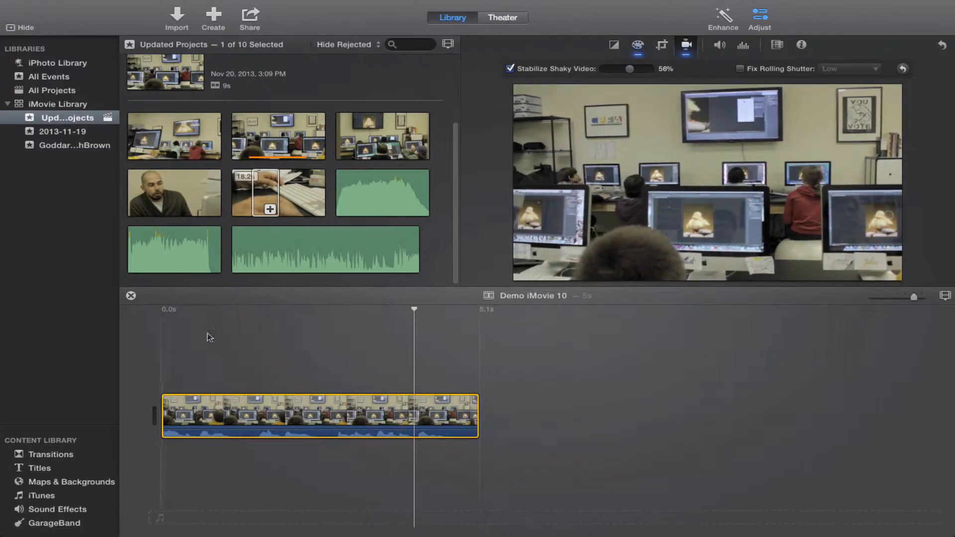
Step: Try lowering the clip's volume to 88% and raising it directly on the clip's waveform
left_click(719, 45)
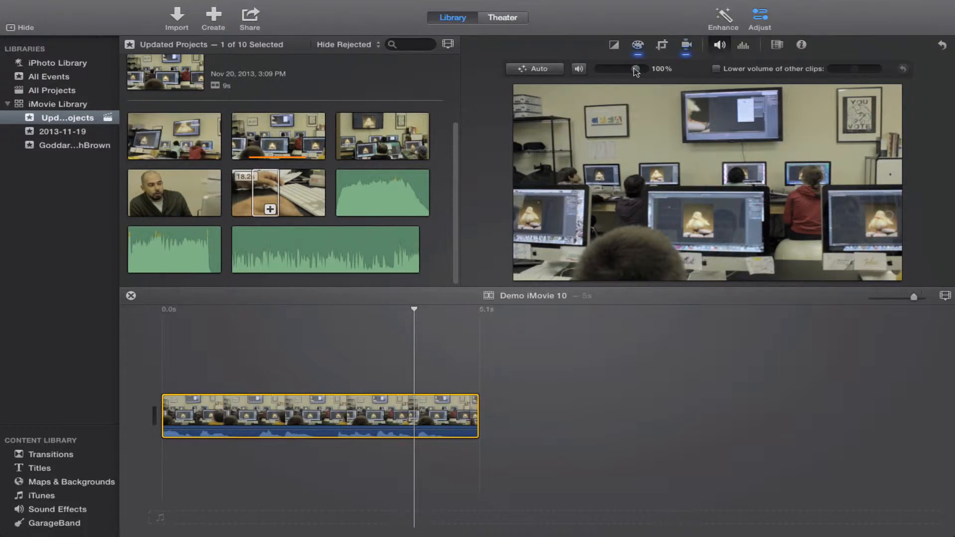
mouse_move(635, 71)
left_mouse_down()
mouse_move(614, 73)
mouse_move(632, 72)
left_mouse_up()
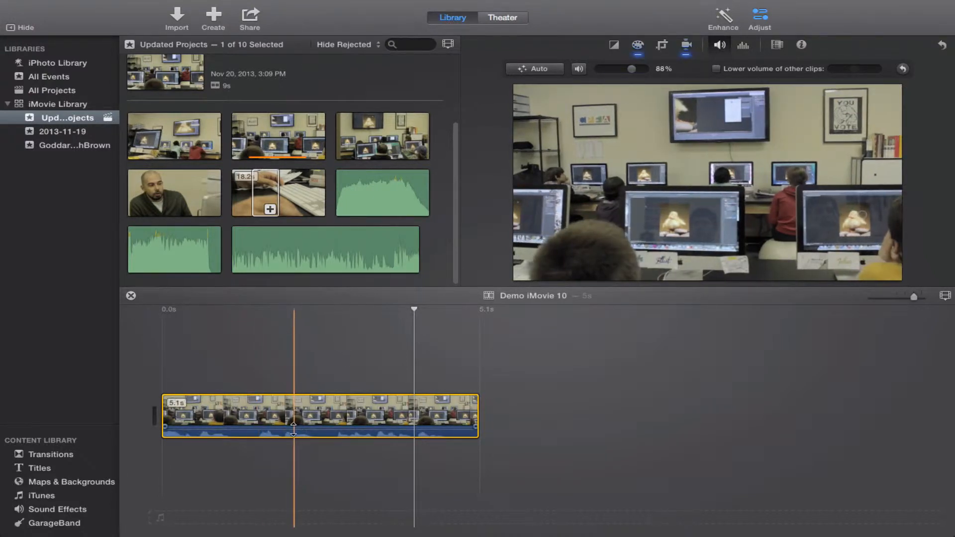
left_click_drag(296, 426, 298, 421)
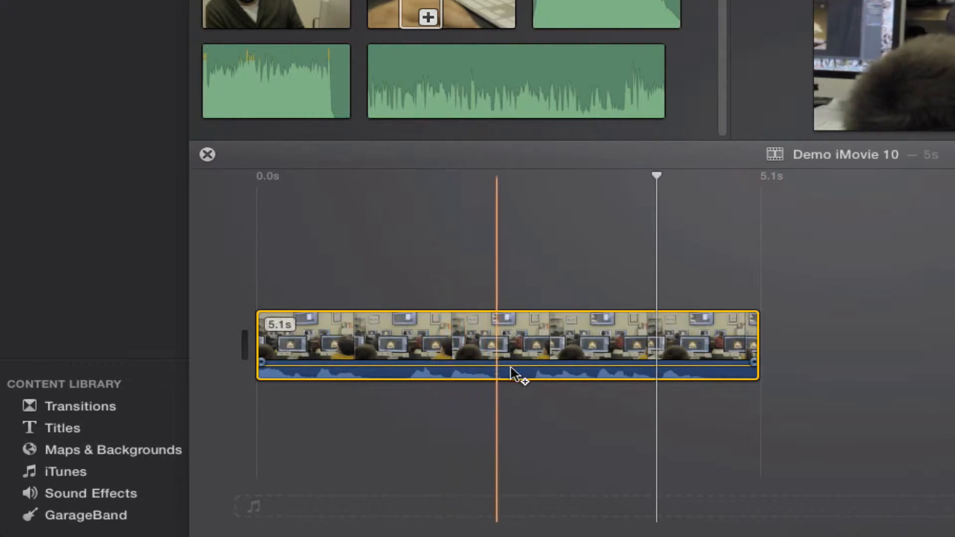
Step: Try adding four volume keyframes near the clip's middle, lowering the audio between them and shifting the dip earlier
left_click(450, 366, "alt")
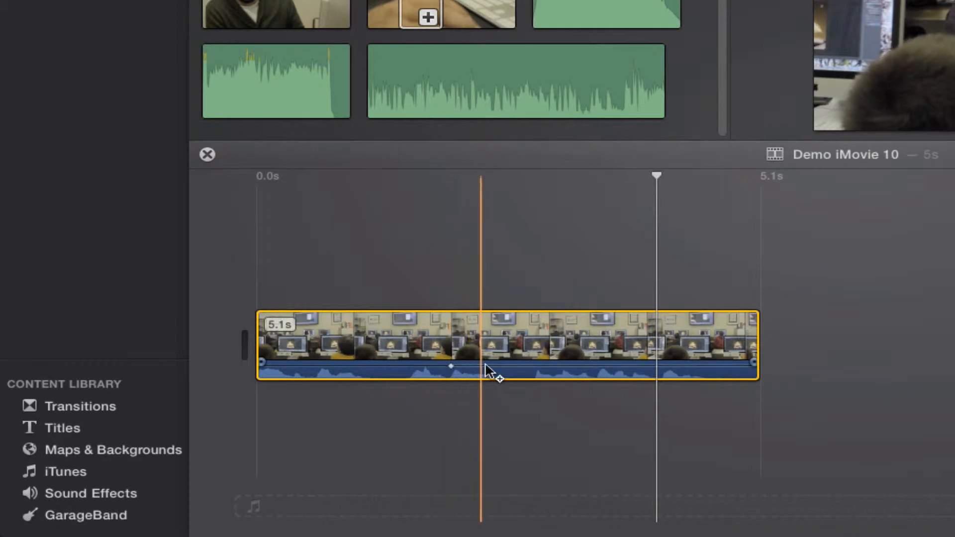
left_click(486, 366, "alt")
left_click(533, 366, "alt")
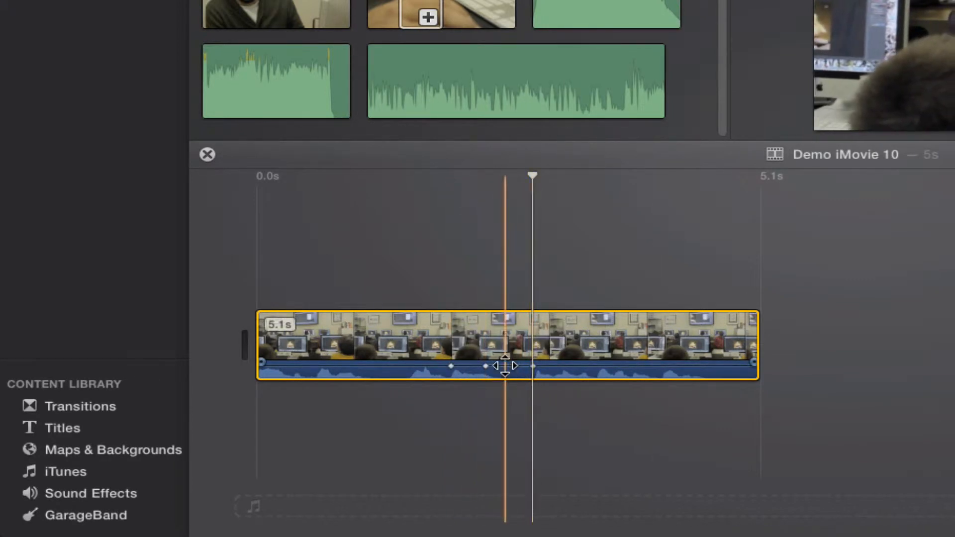
left_click(521, 366, "alt")
left_click_drag(503, 365, 492, 376)
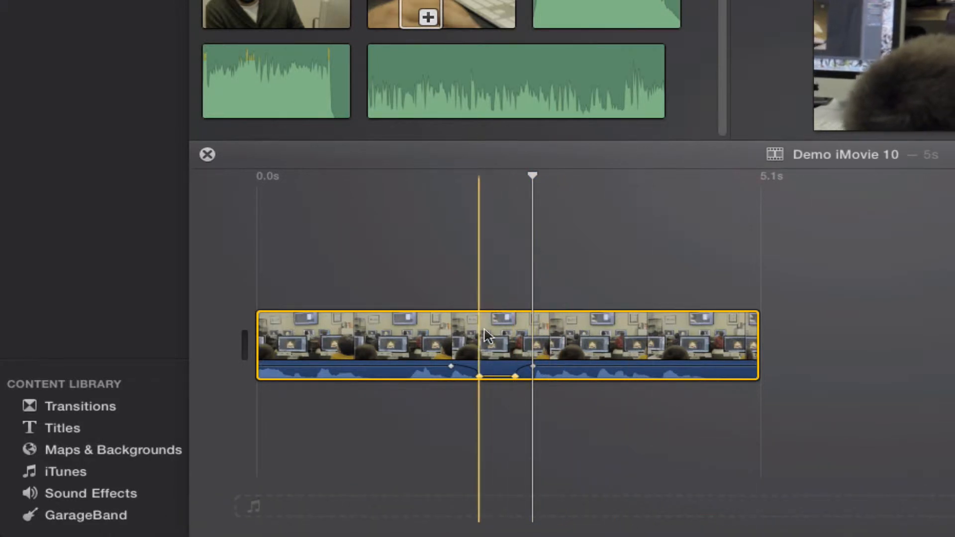
left_click_drag(490, 376, 454, 376)
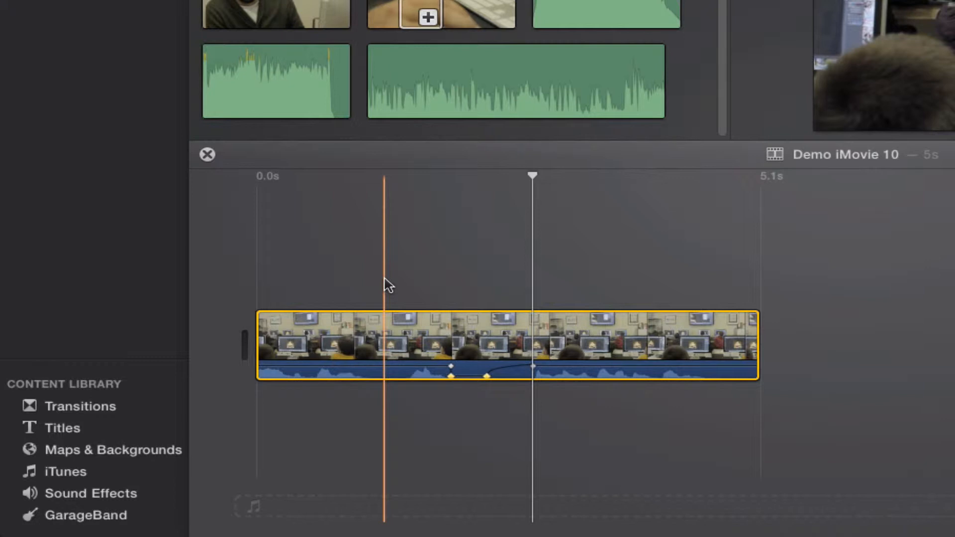
Step: Play the clip through the lowered audio section and undo the keyframe and volume changes
key("space")
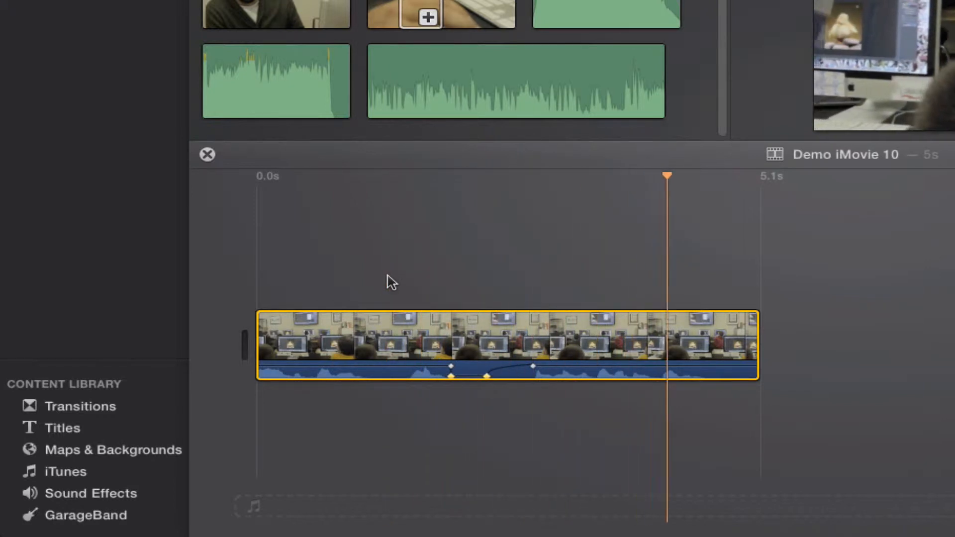
key("space")
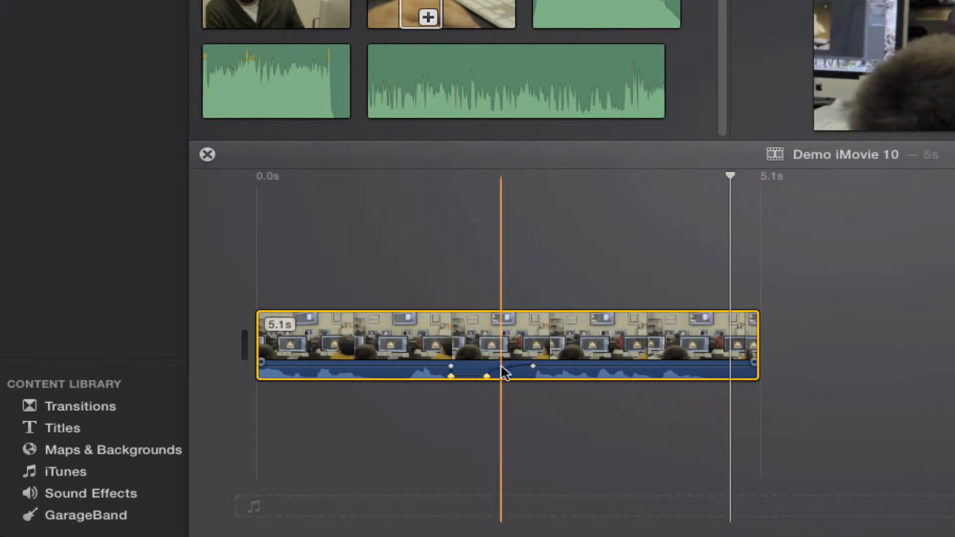
key("super+z")
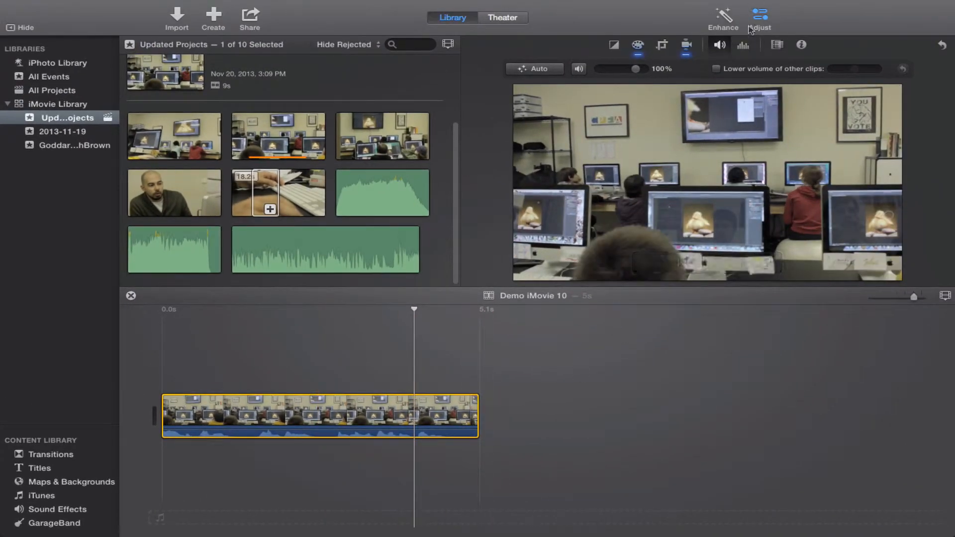
Step: Review the clip's background noise reduction option and the list of equalizer presets
left_click(743, 46)
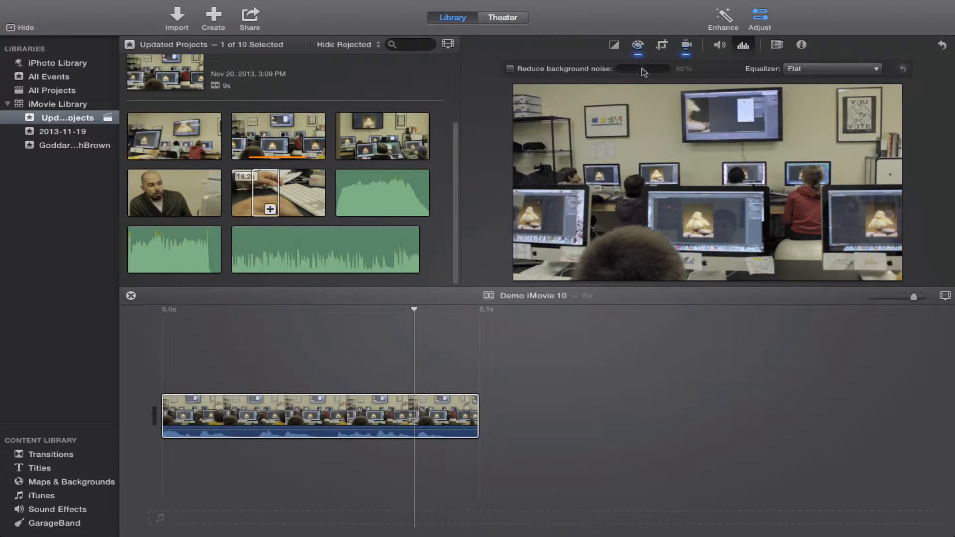
left_click(812, 69)
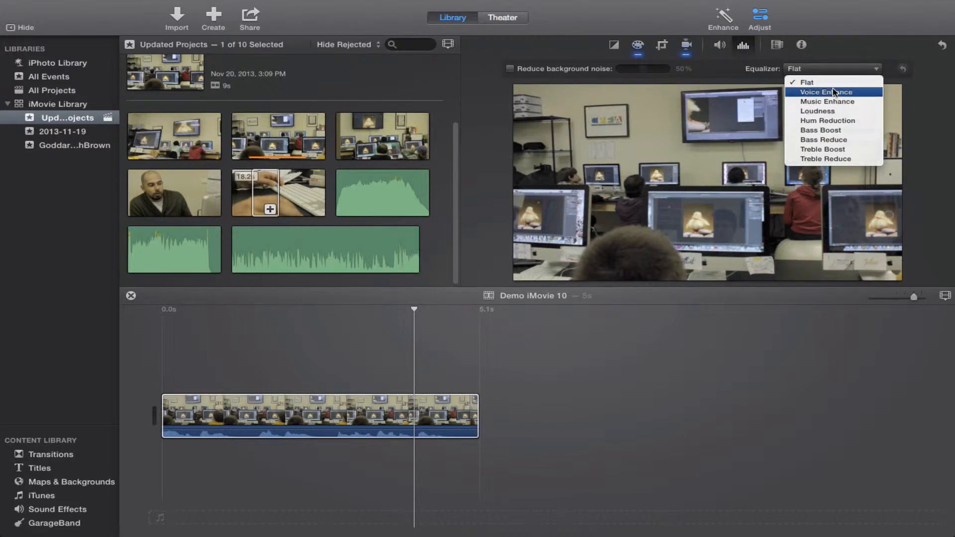
left_click(865, 50)
Step: Browse the available video effects and audio effects for the timeline clip without applying any
left_click(777, 45)
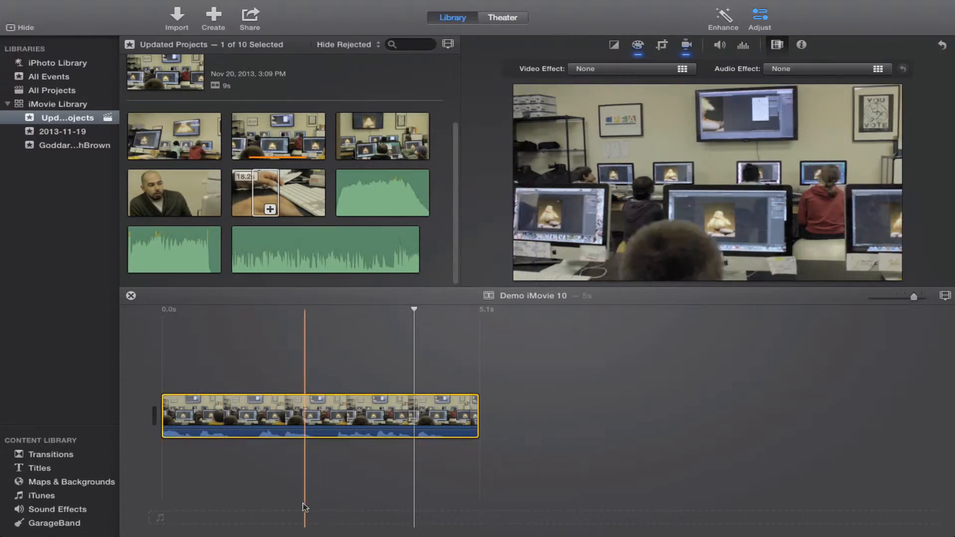
left_click(388, 408)
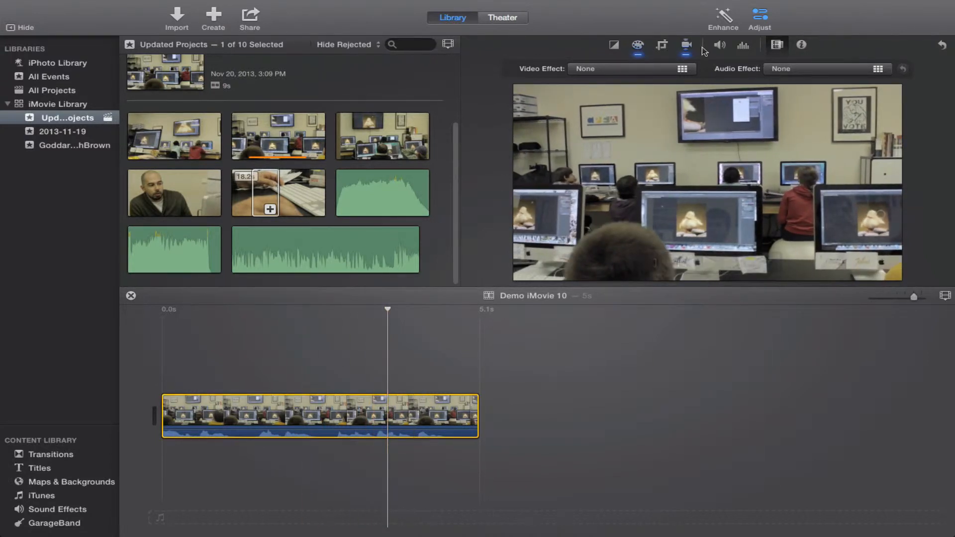
left_click(580, 70)
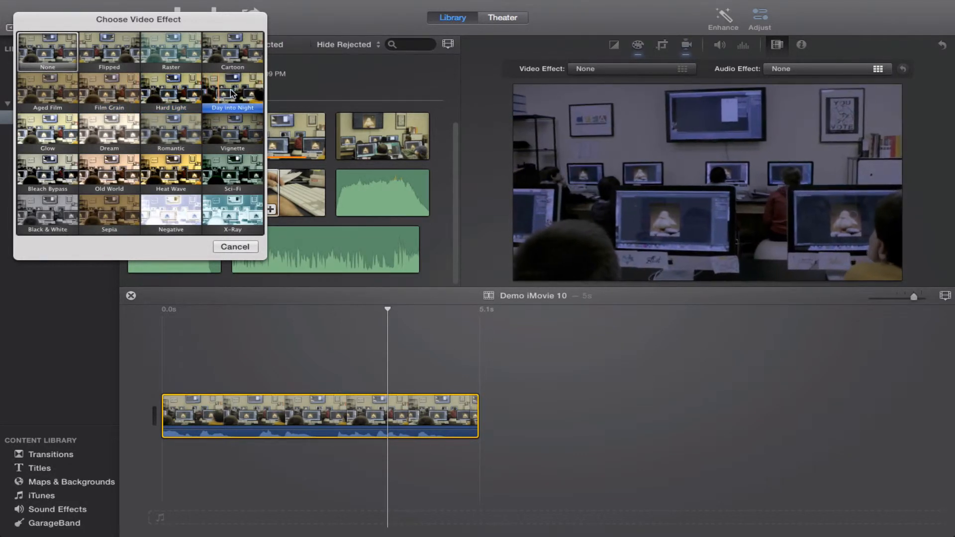
left_click(243, 249)
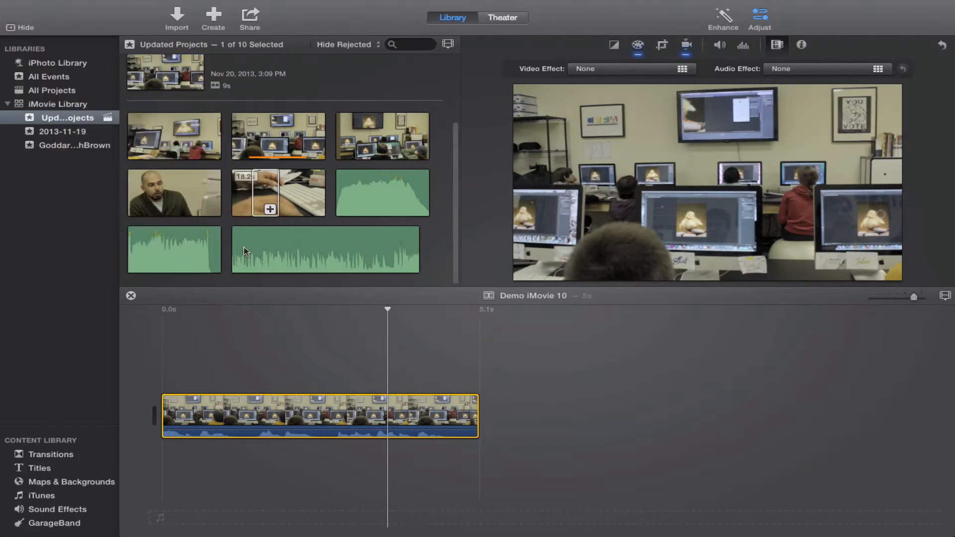
left_click(824, 70)
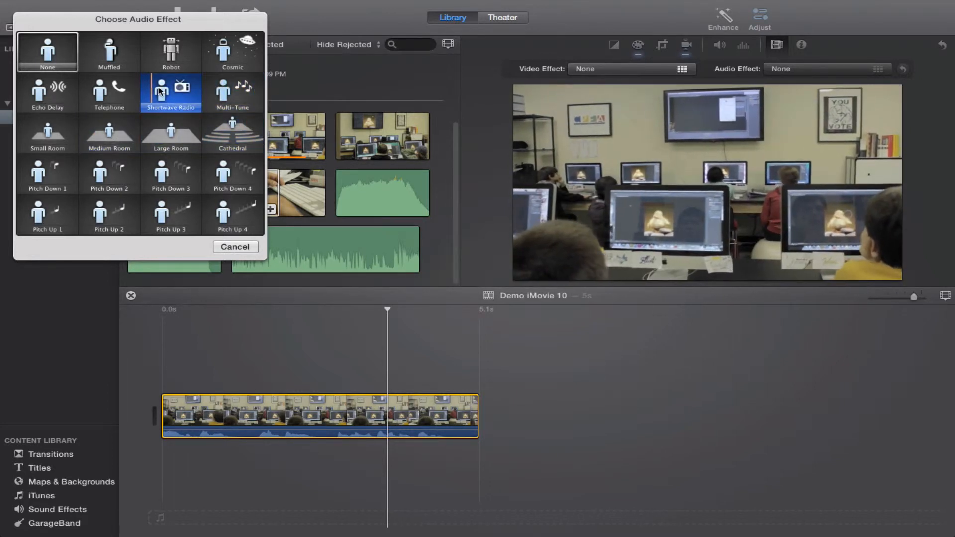
left_click(235, 246)
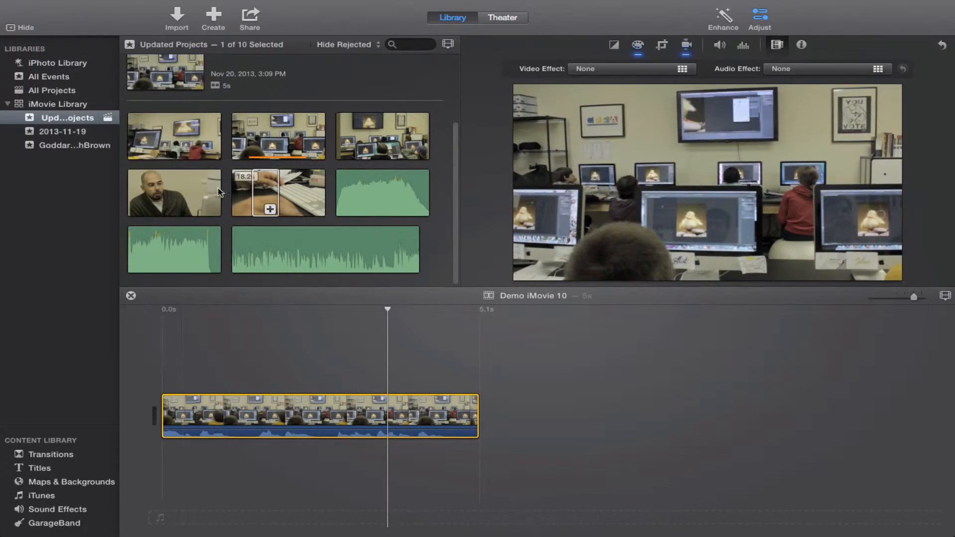
Step: Overlay a section of the 14.4 s classroom clip above the main clip, starting about a quarter of the way in
left_click_drag(355, 142, 395, 141)
left_click_drag(380, 141, 171, 363)
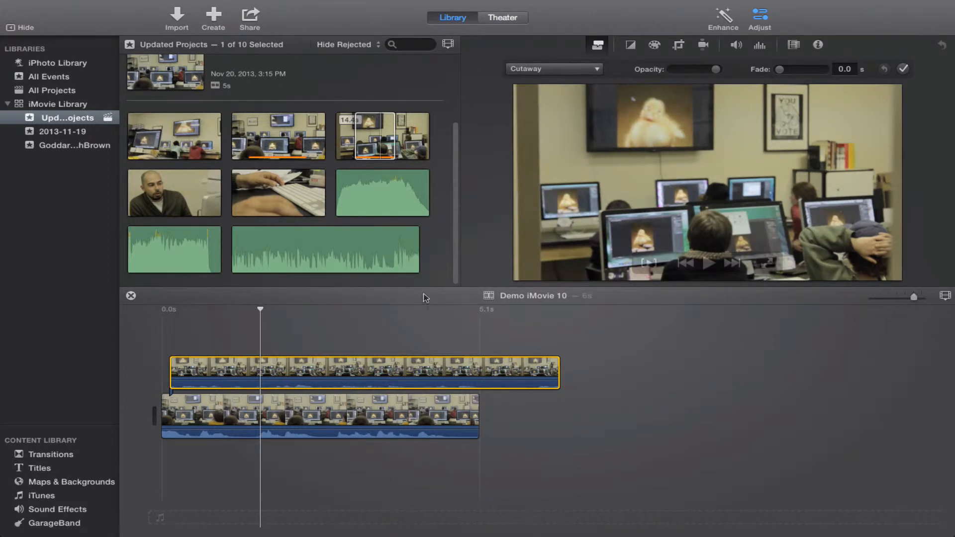
left_click_drag(201, 369, 278, 369)
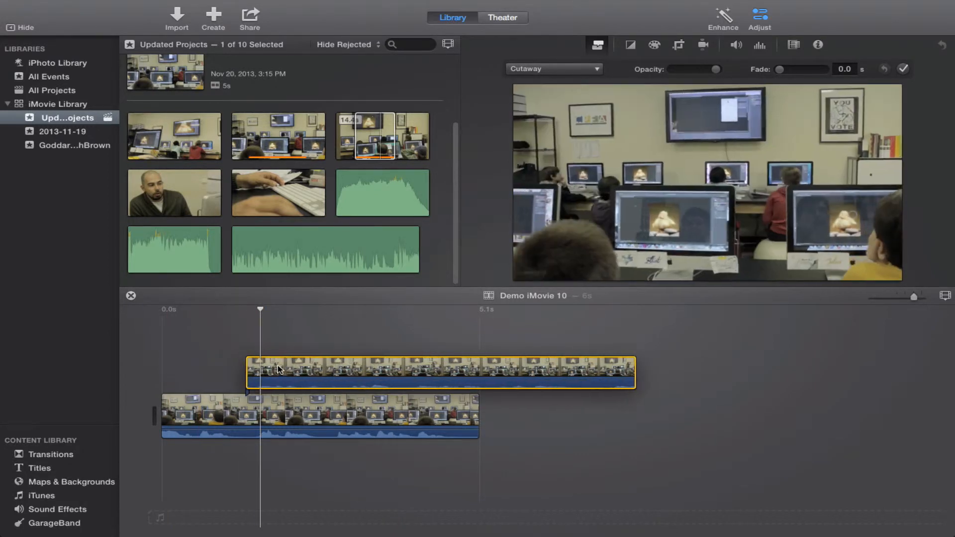
Step: Play the project from shortly before the overlay clip to check the cutaway
left_click(199, 324)
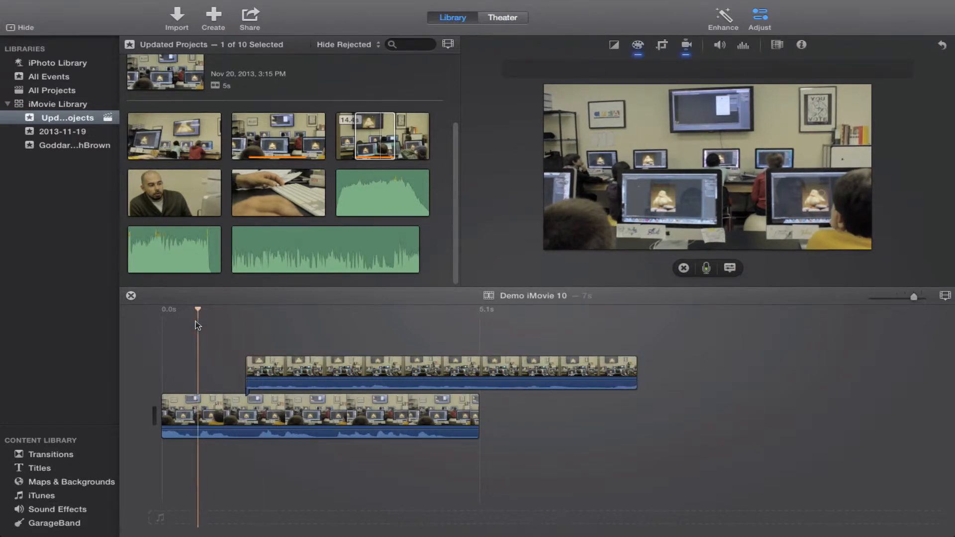
key("space")
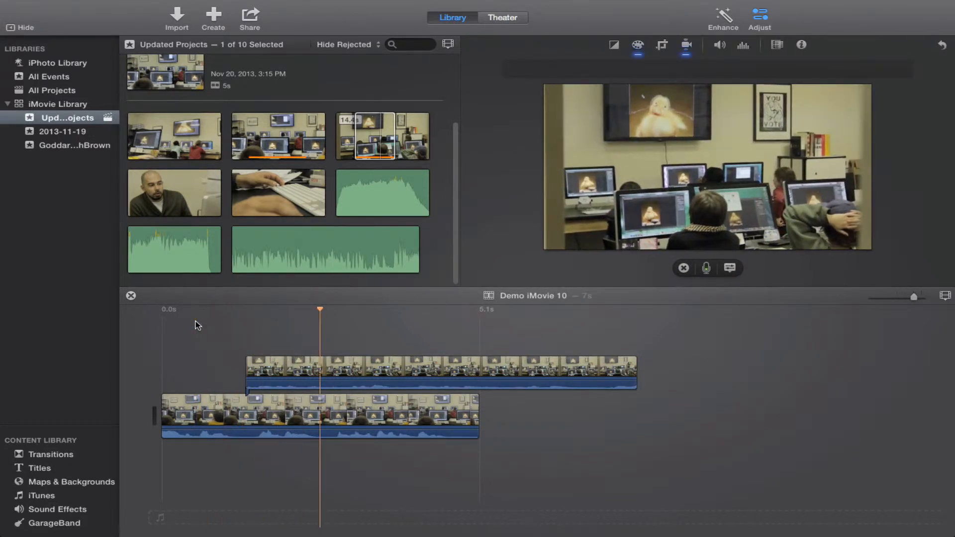
key("space")
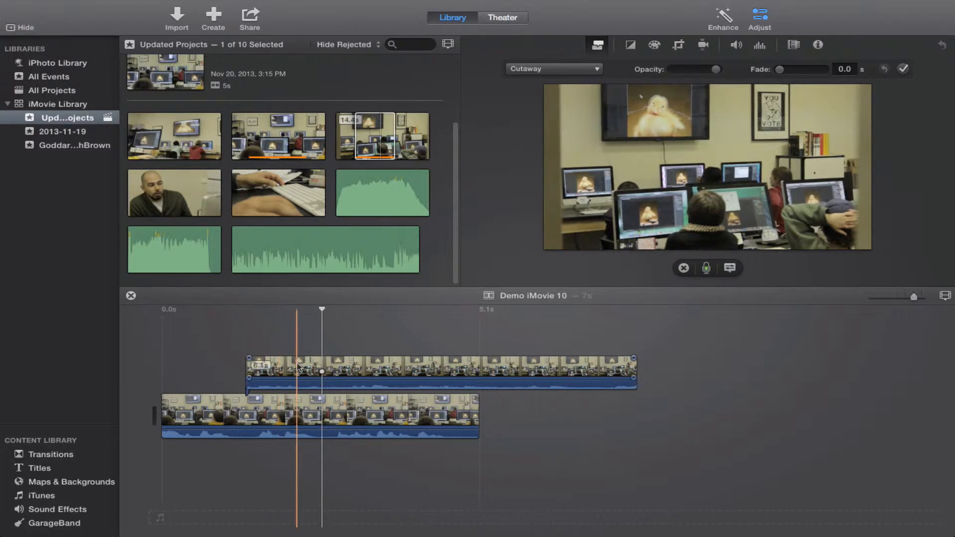
Step: Try the Green/Blue Screen overlay style on the upper clip and compare it with Cutaway
mouse_move(297, 359)
left_mouse_down()
mouse_move(297, 405)
mouse_move(296, 362)
left_mouse_up()
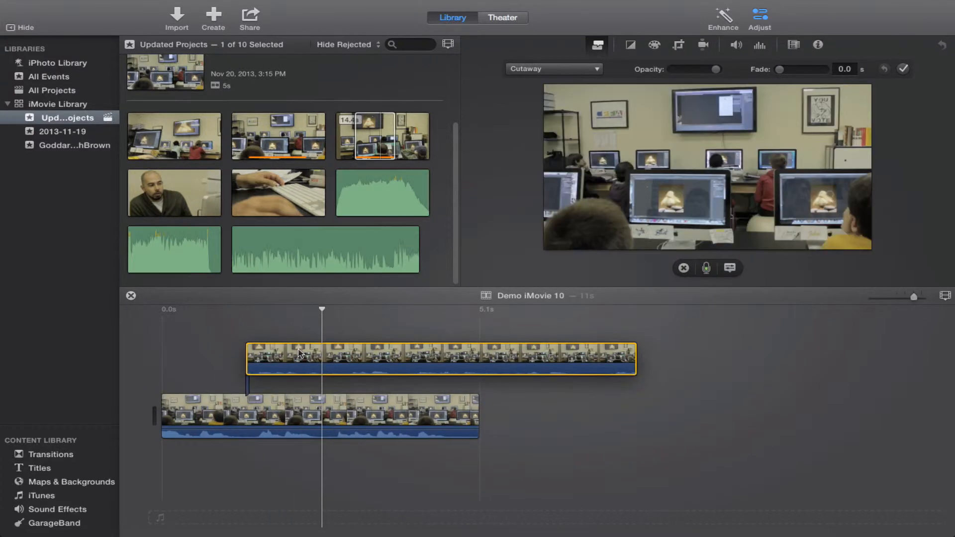
left_click(594, 68)
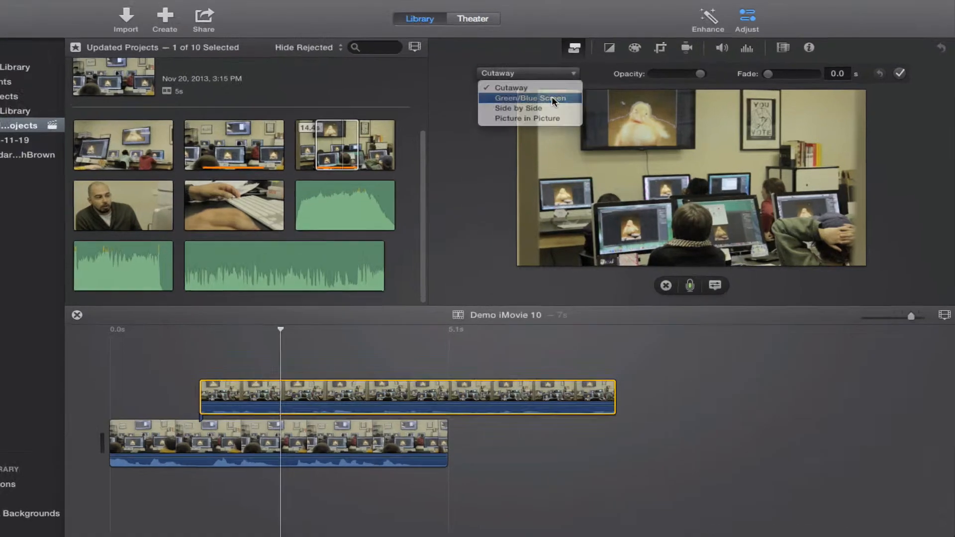
left_click(551, 97)
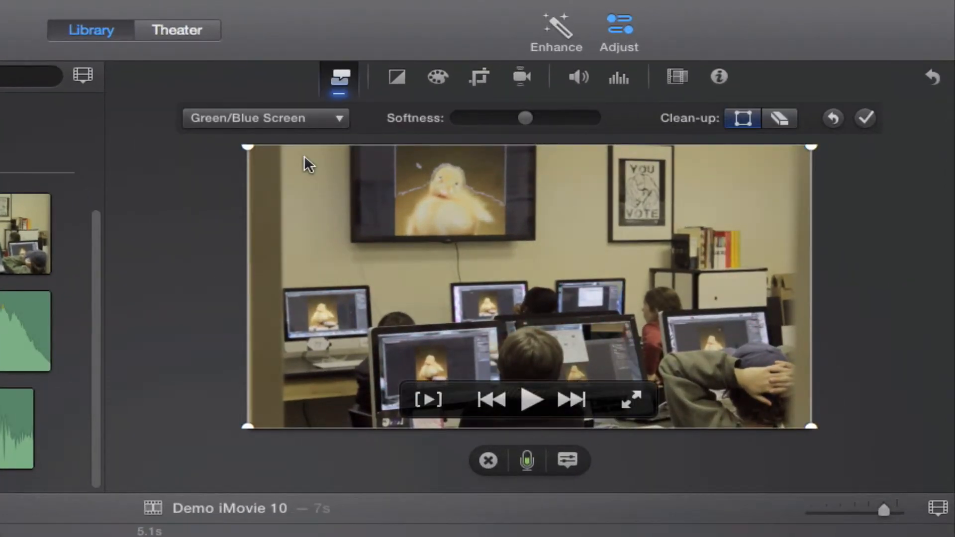
left_click(315, 119)
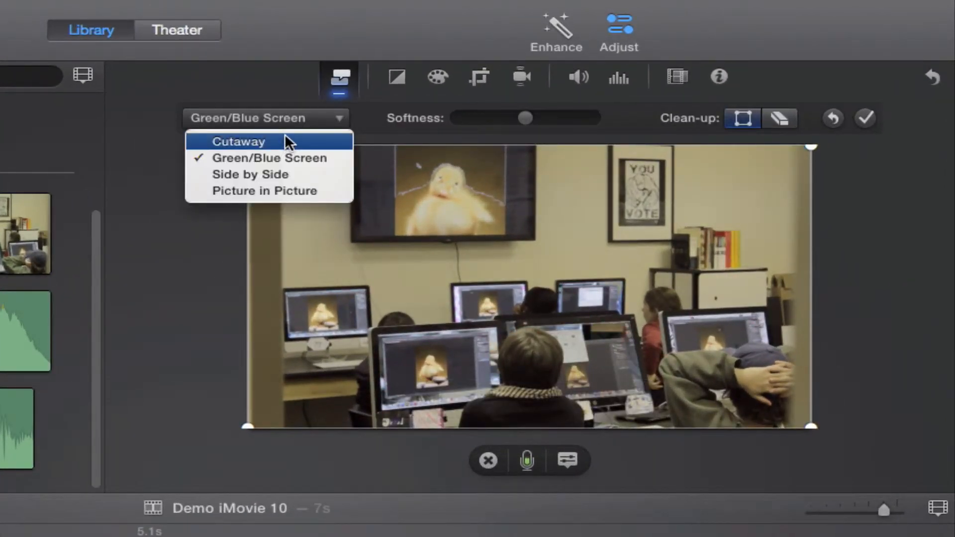
left_click(227, 138)
left_click(247, 120)
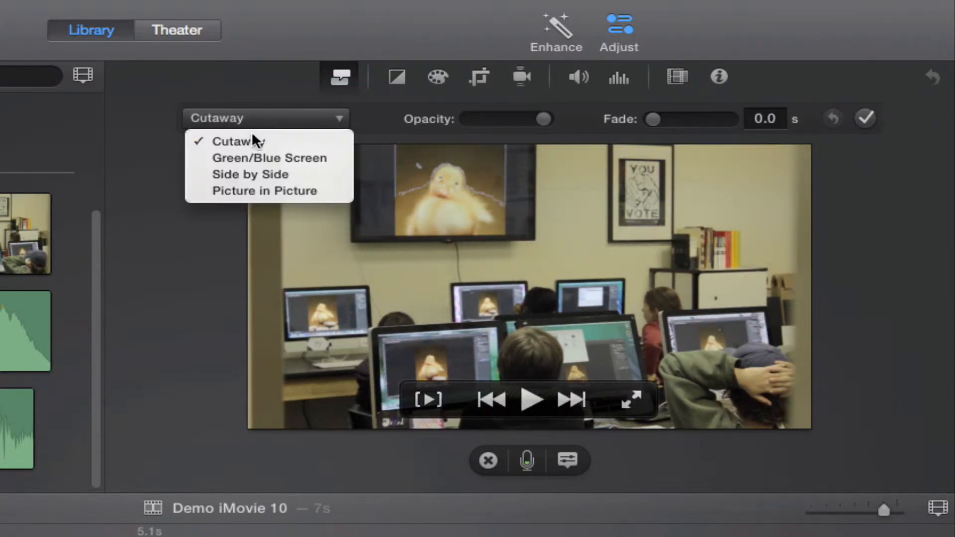
left_click(230, 158)
key("space")
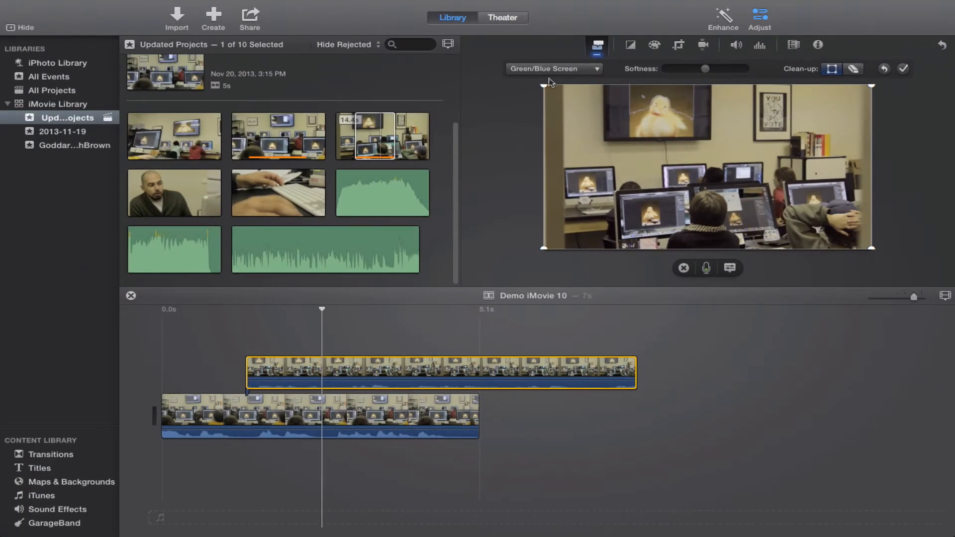
Step: Try the Side by Side overlay style, switching the upper clip between the Left and Right halves of the frame
left_click(552, 69)
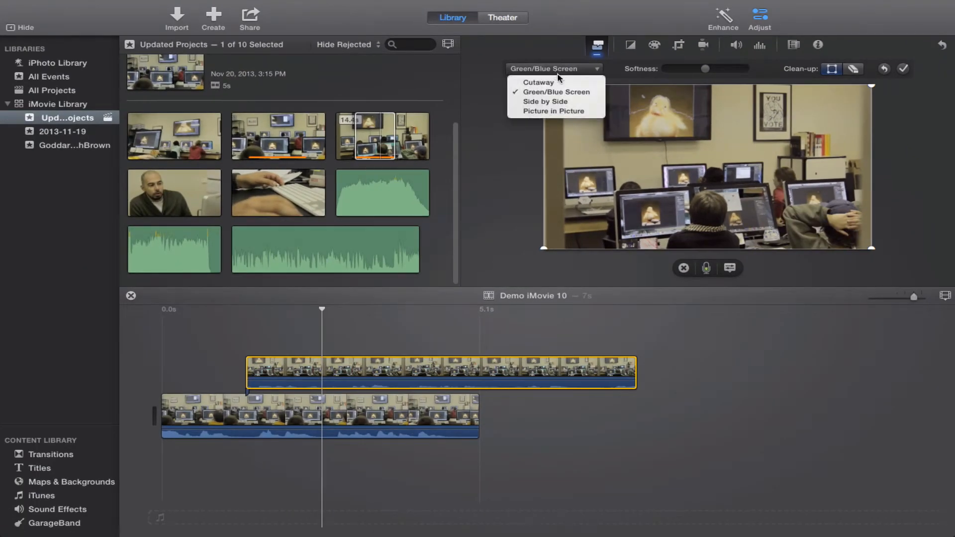
left_click(555, 102)
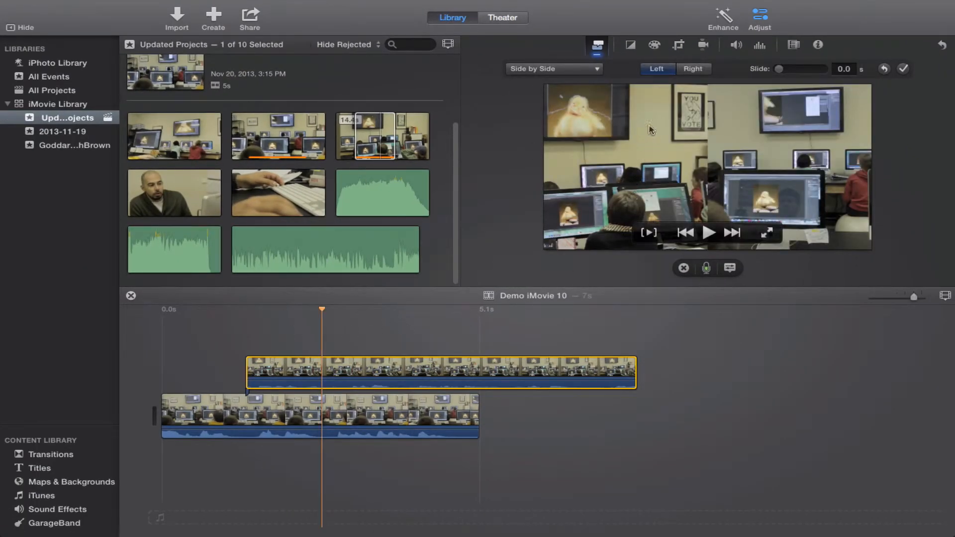
left_click(692, 70)
left_click(657, 69)
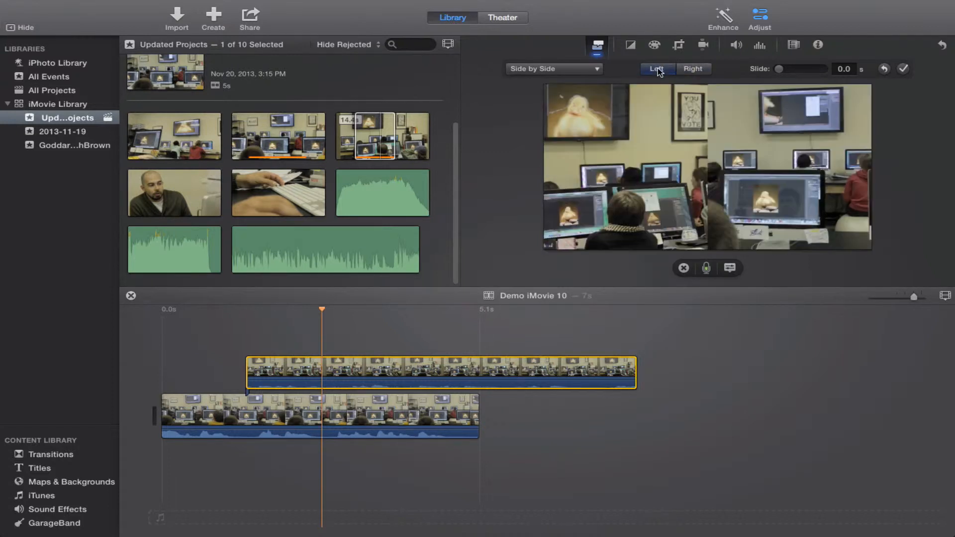
left_click(696, 70)
left_click(656, 69)
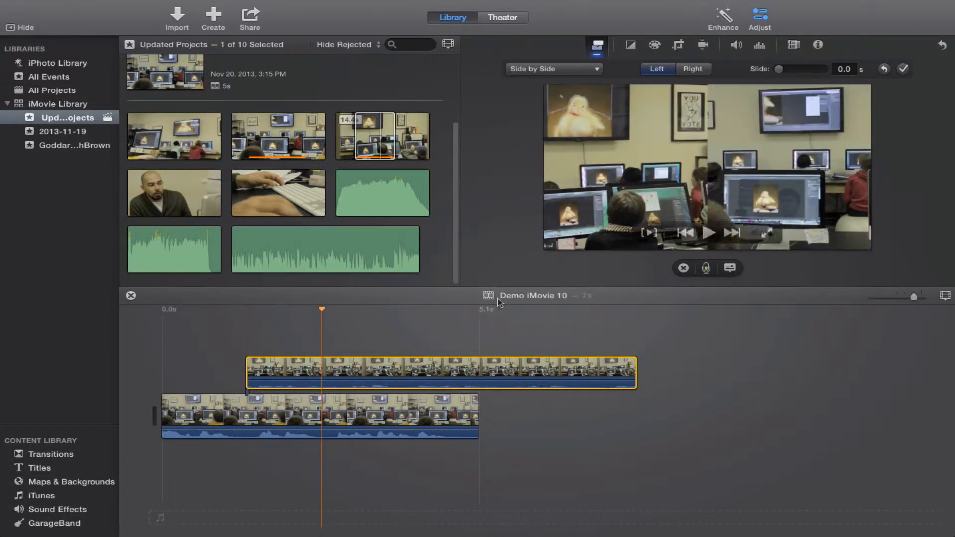
Step: Try the Picture in Picture overlay style and move the inset to the upper-left area of the video frame
left_click(532, 68)
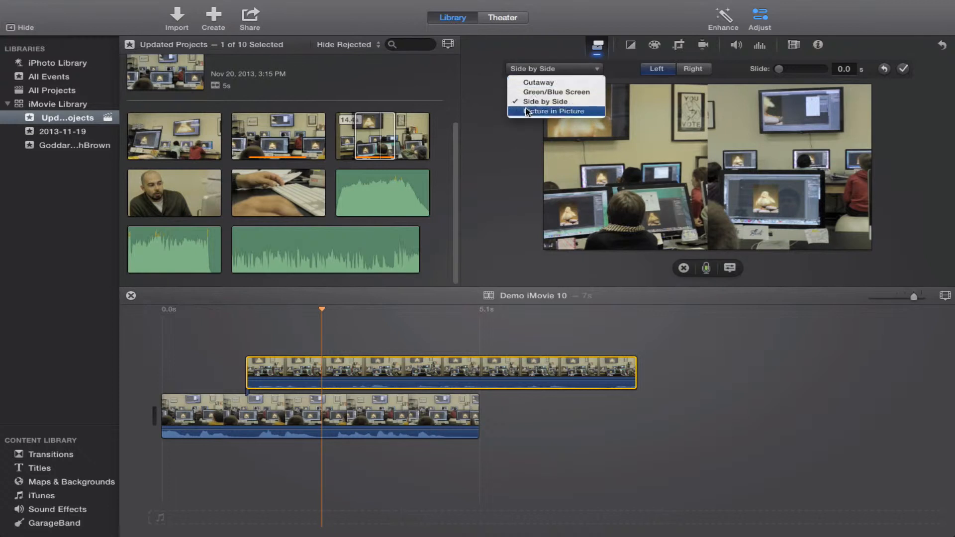
left_click(545, 114)
left_click_drag(821, 123, 799, 221)
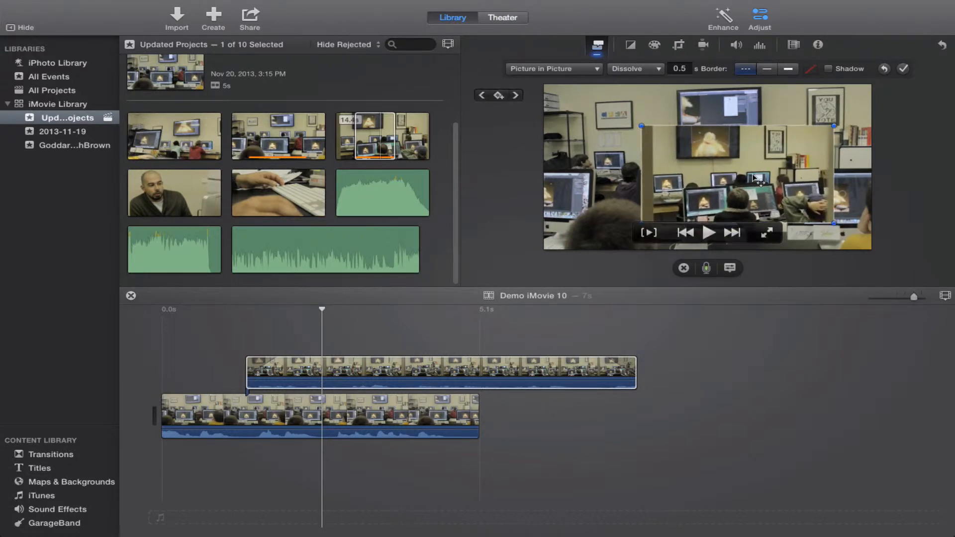
left_click_drag(756, 180, 667, 152)
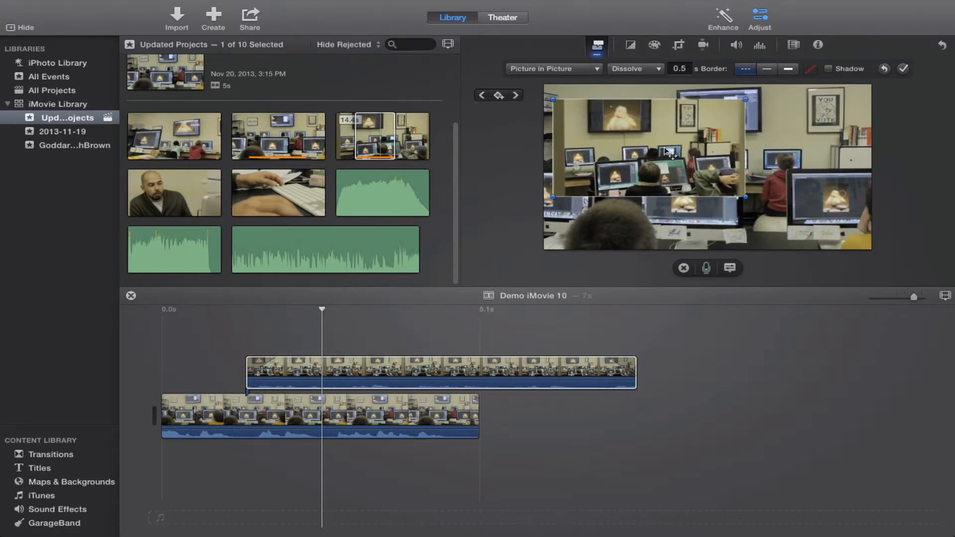
Step: Try thin and thick borders and a shadow on the picture-in-picture inset, and remove them again
left_click(767, 69)
left_click(787, 70)
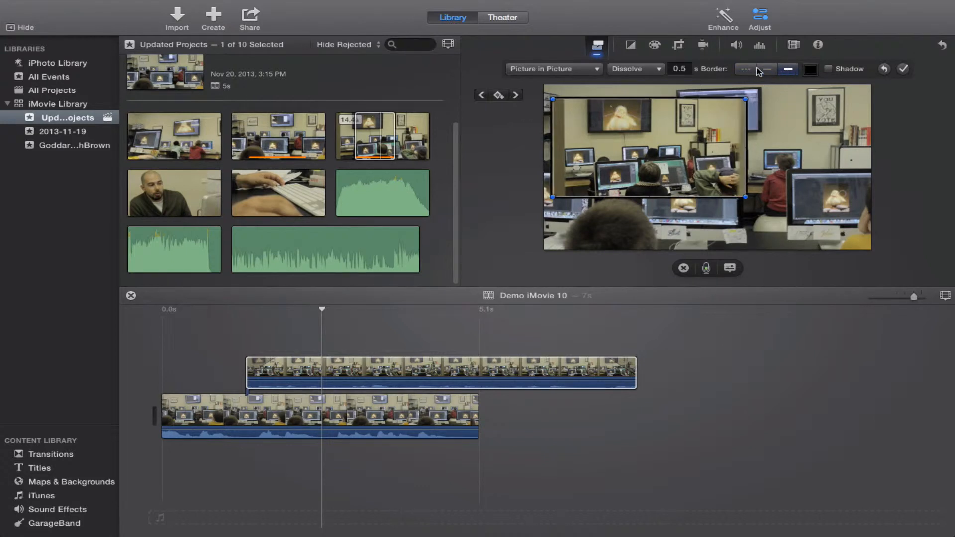
left_click(829, 69)
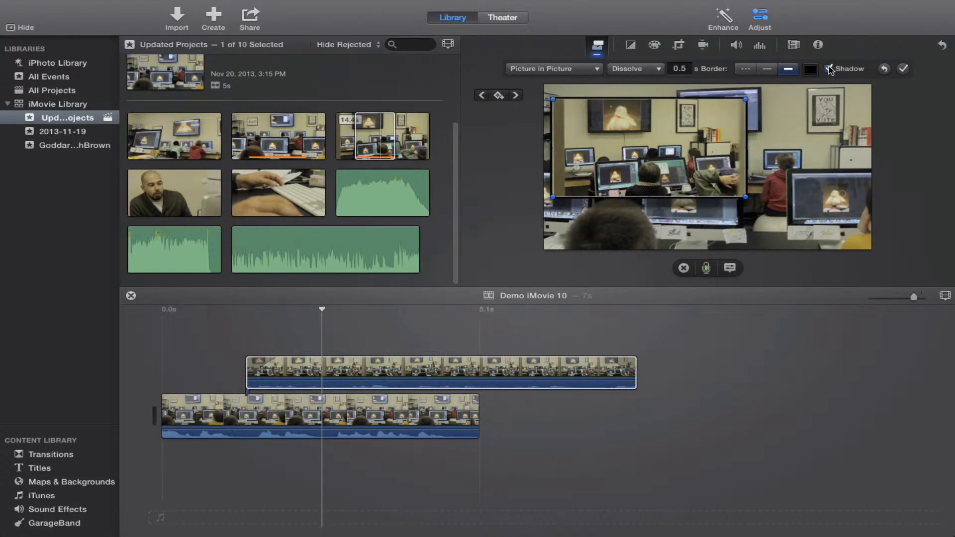
left_click(746, 69)
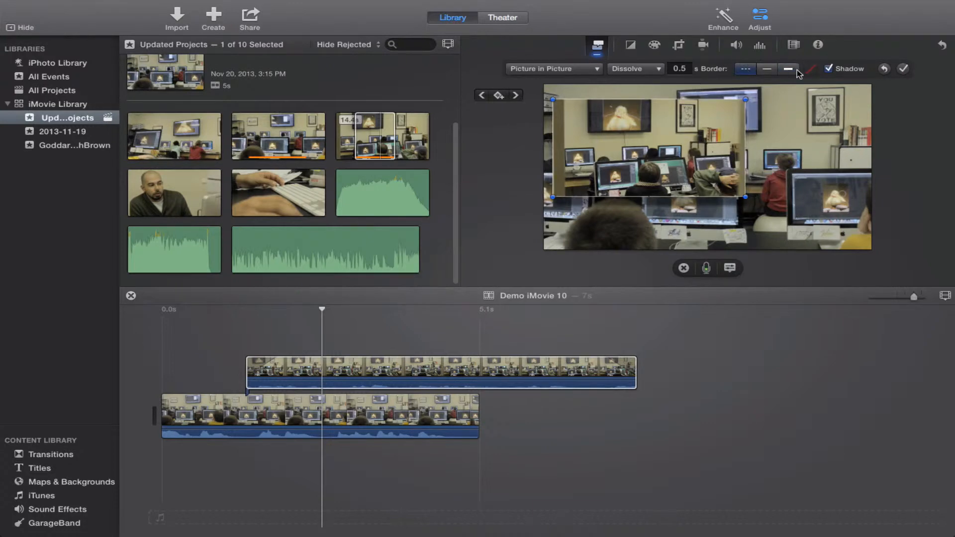
left_click(829, 69)
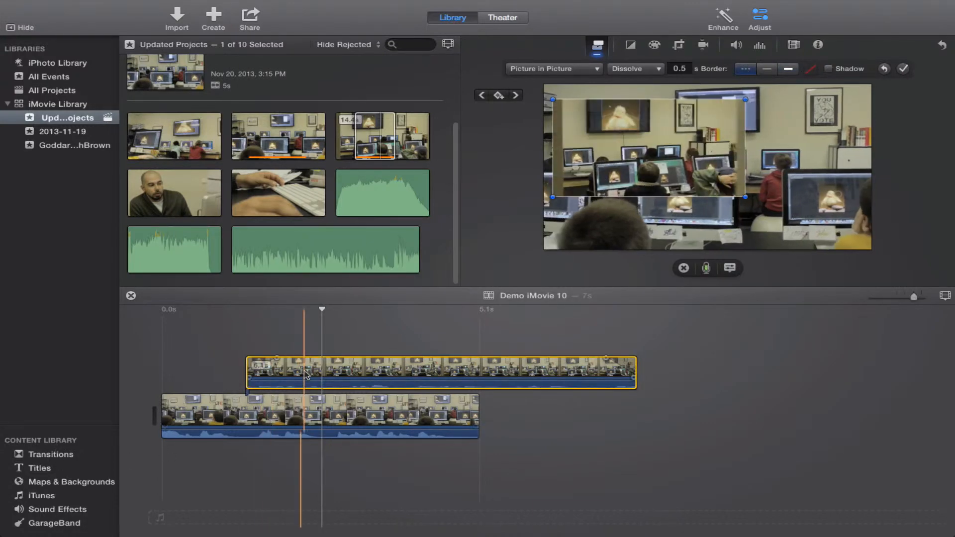
Step: Move the overlay clip behind the first clip on the main track and add a Wipe Up transition between them
left_click_drag(303, 372, 554, 405)
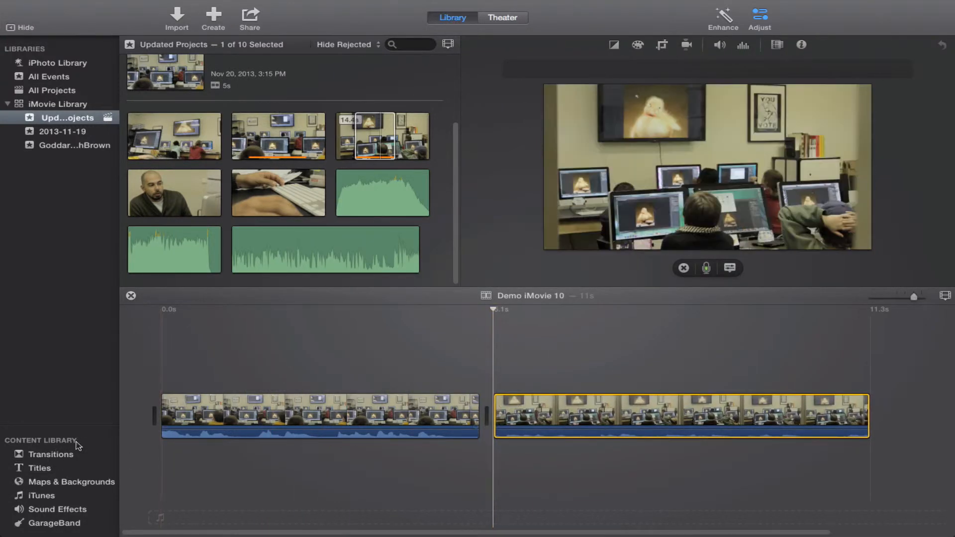
left_click(52, 454)
left_click_drag(314, 151, 456, 420)
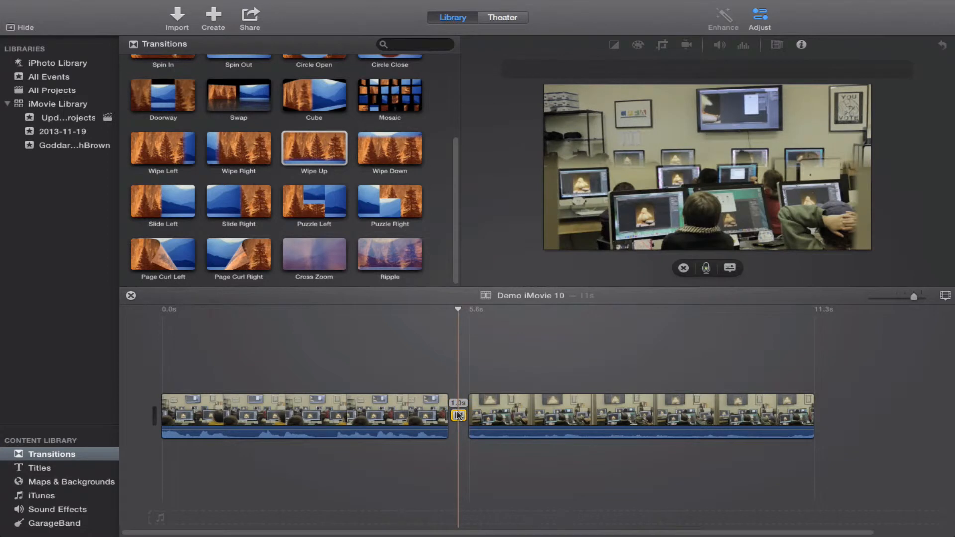
Step: Set the Wipe Up transition's duration to 2.0 seconds and return to the Updated Projects event's clips
left_click(801, 45)
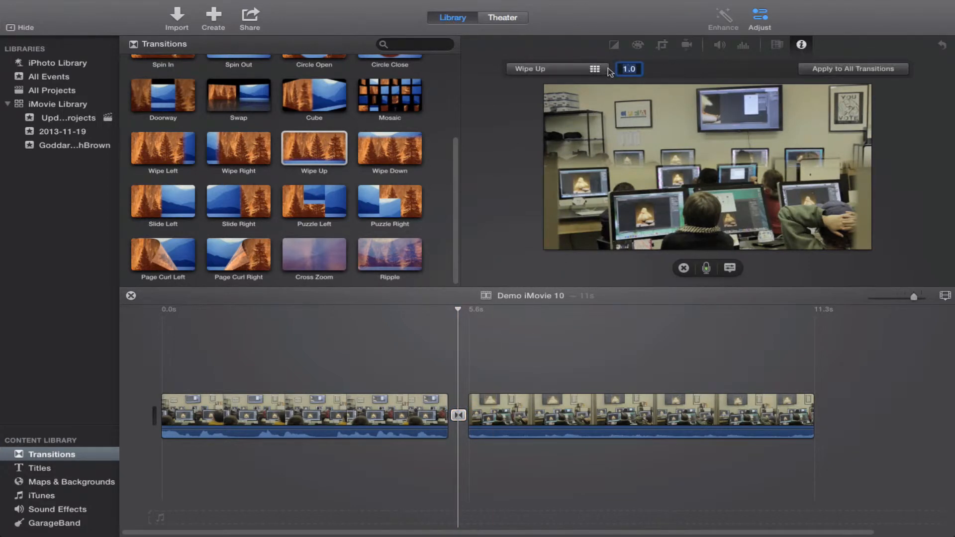
type("2")
key("Return")
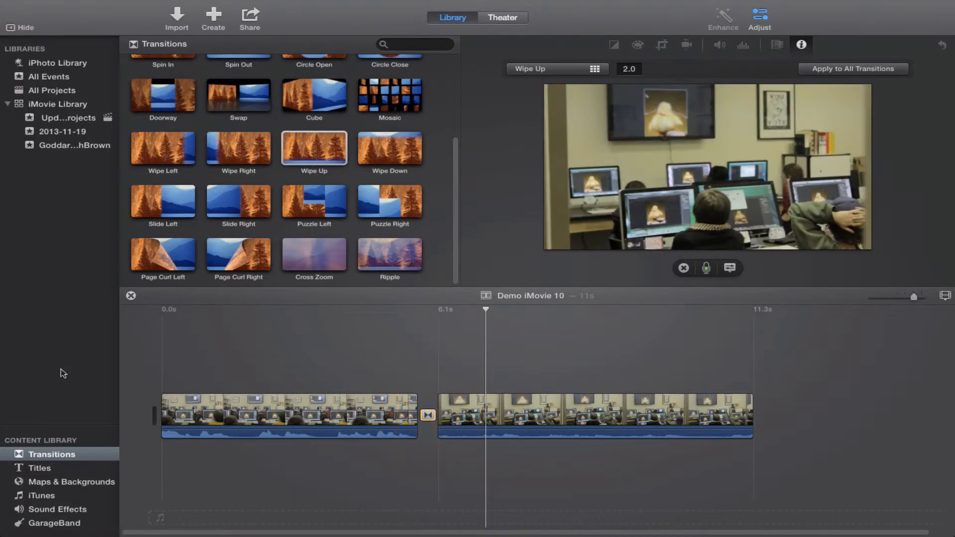
left_click(62, 118)
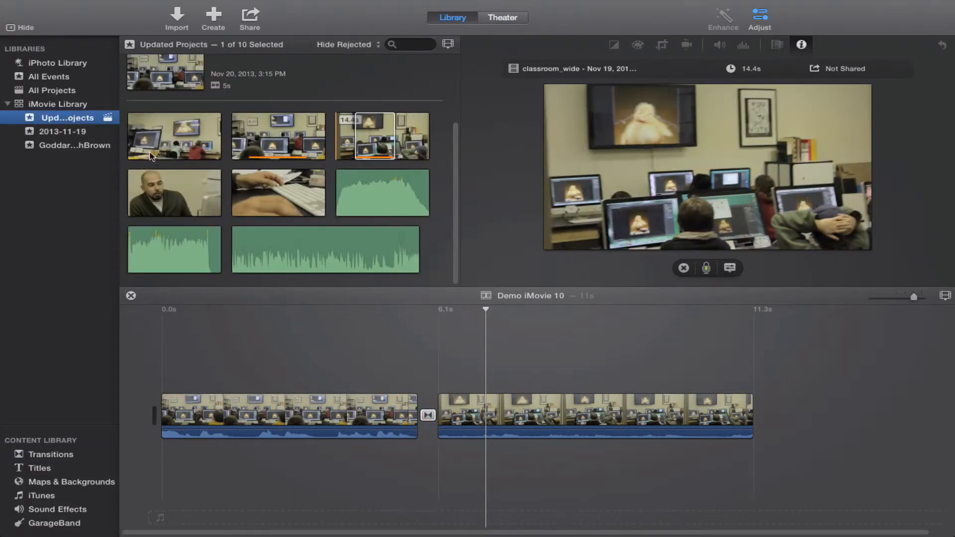
Step: Append the selected 1.3-second section of the classroom_low_wide clip to the end of the timeline three times
left_click(161, 141)
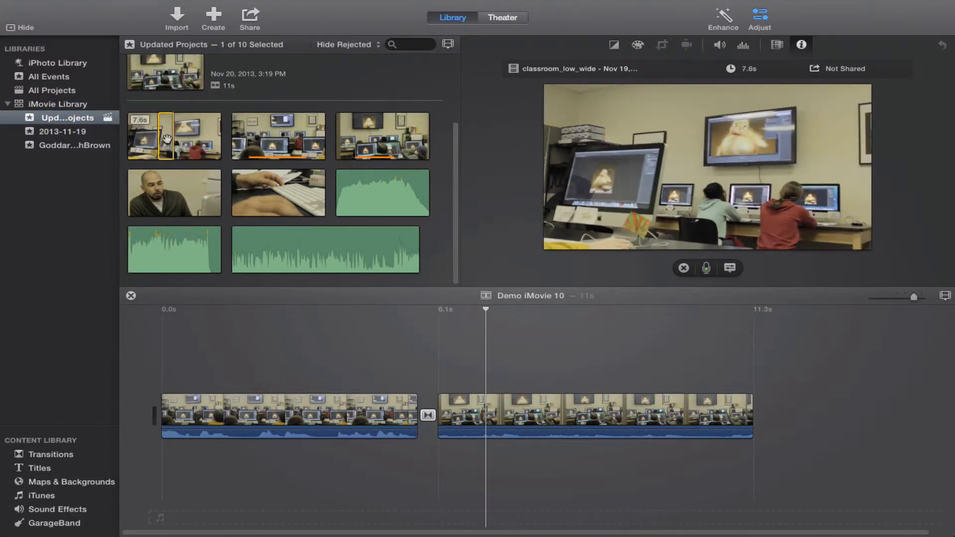
left_click_drag(200, 167, 801, 410)
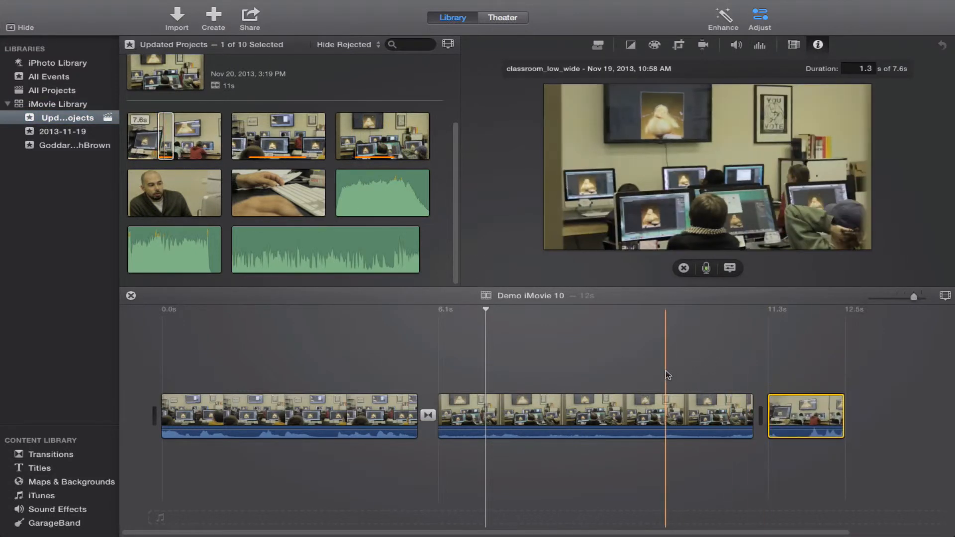
left_click(167, 137)
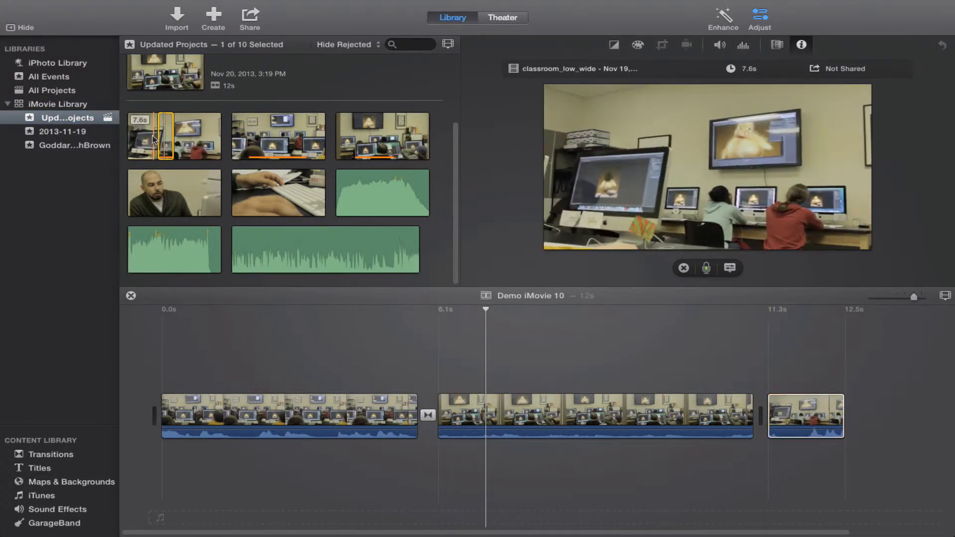
key("e")
key("e")
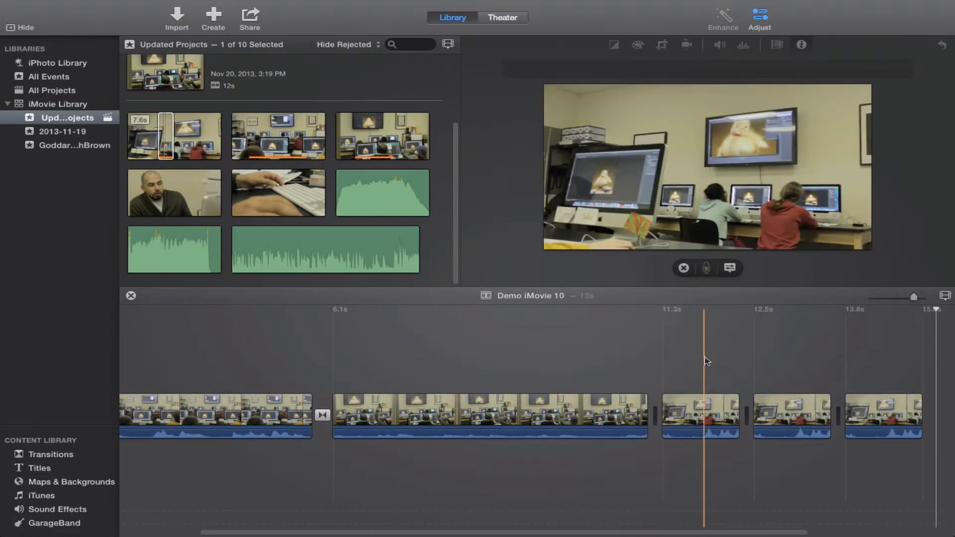
Step: Add Cross Dissolve transitions before each of the three short classroom_low_wide clips in the timeline
left_click(31, 454)
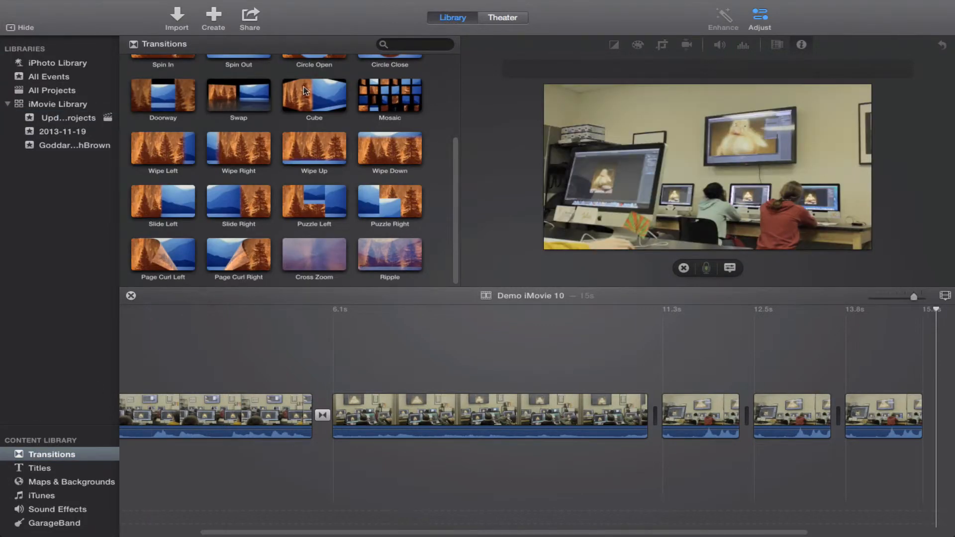
scroll(305, 95, "up", 3)
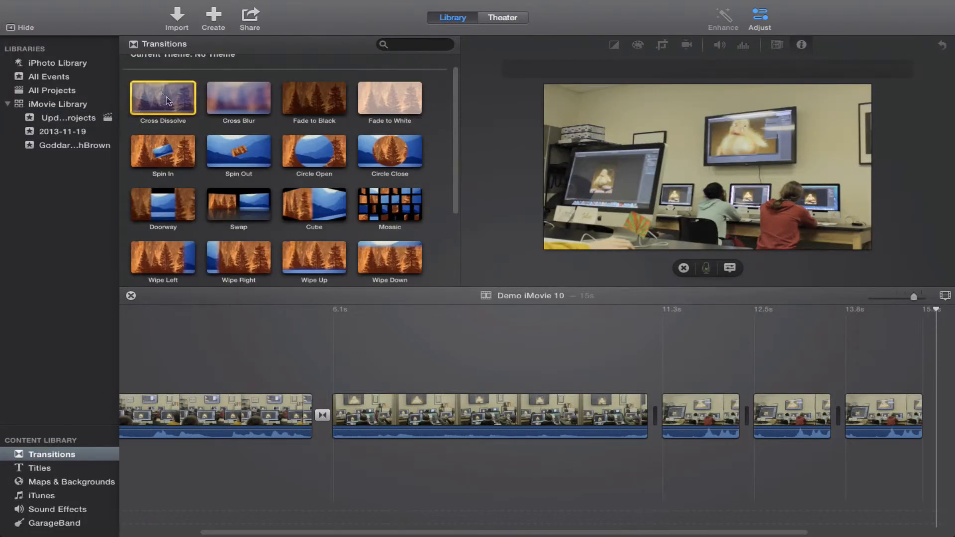
left_click_drag(168, 101, 634, 415)
left_click_drag(185, 121, 694, 398)
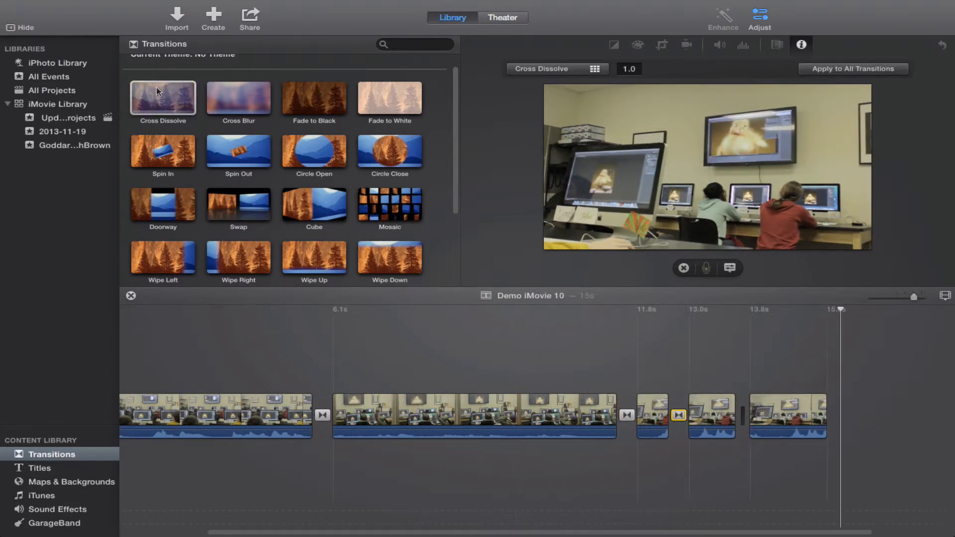
left_click_drag(158, 92, 742, 413)
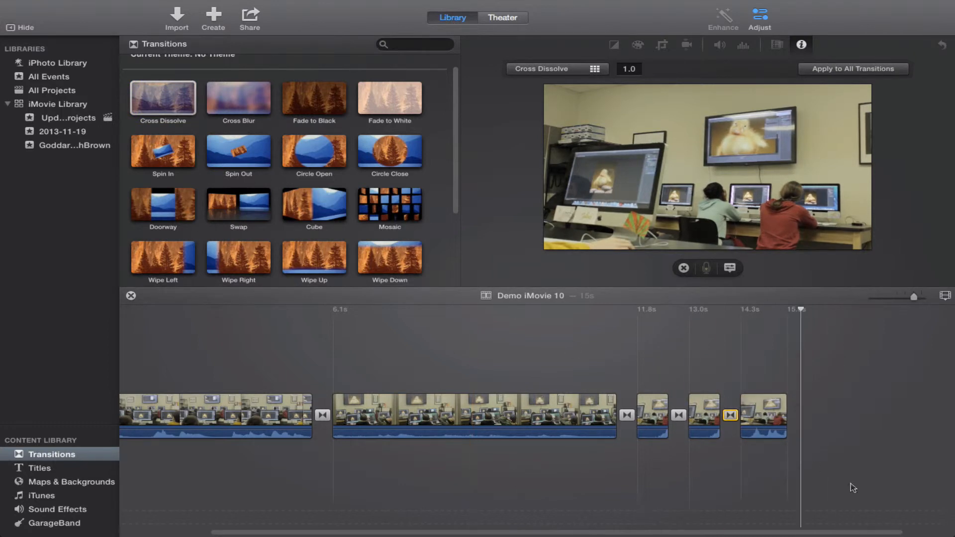
Step: Set the duration of all four transitions together to 0.3 seconds and briefly play the result
left_click(680, 415)
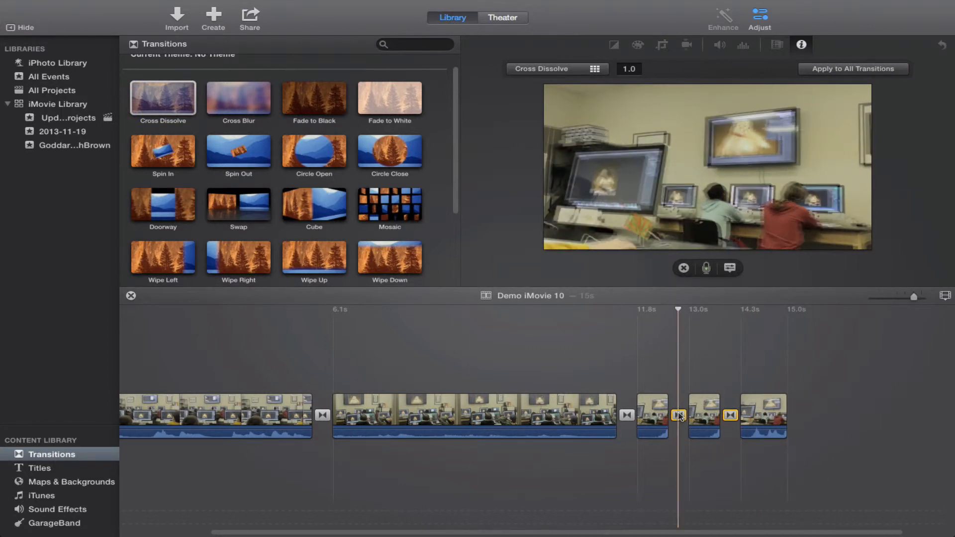
left_click(627, 414)
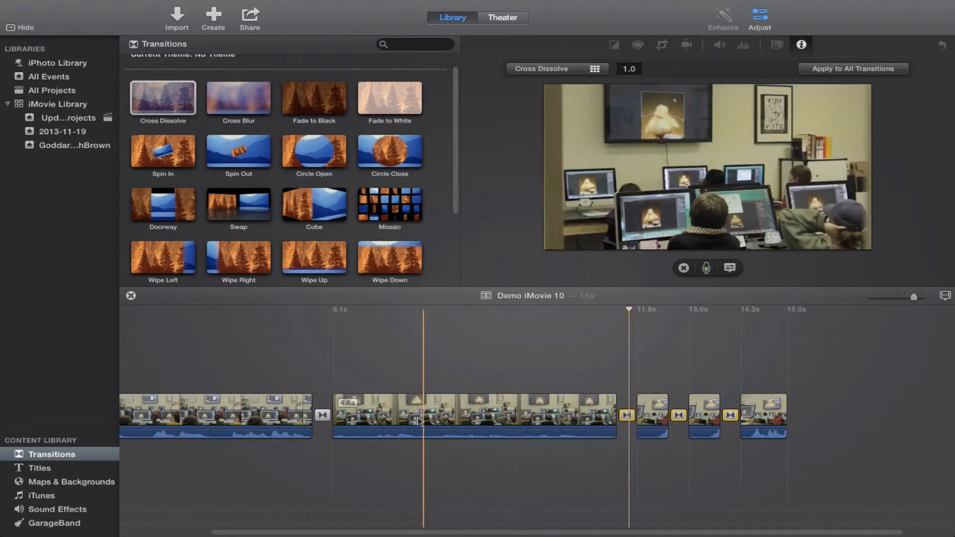
left_click(322, 415, "super")
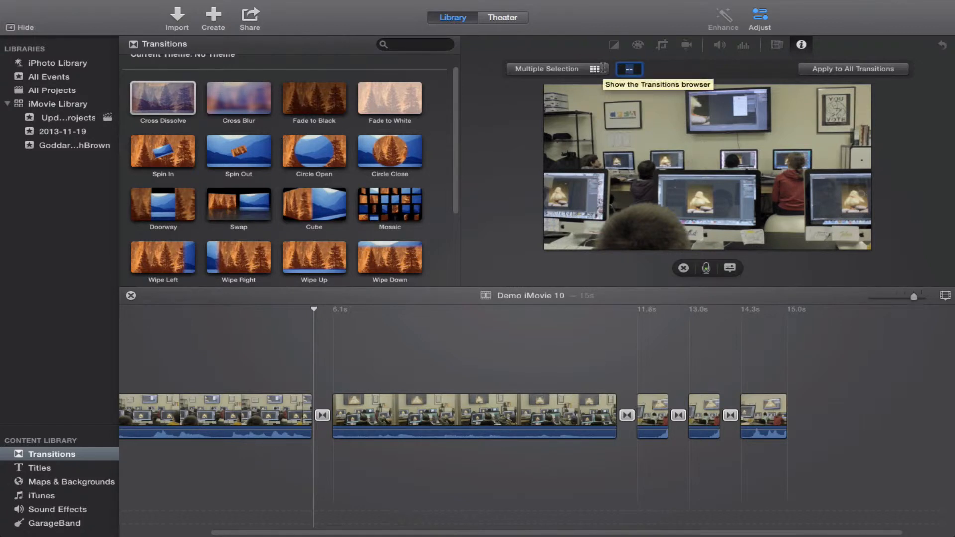
type("0.3")
key("Return")
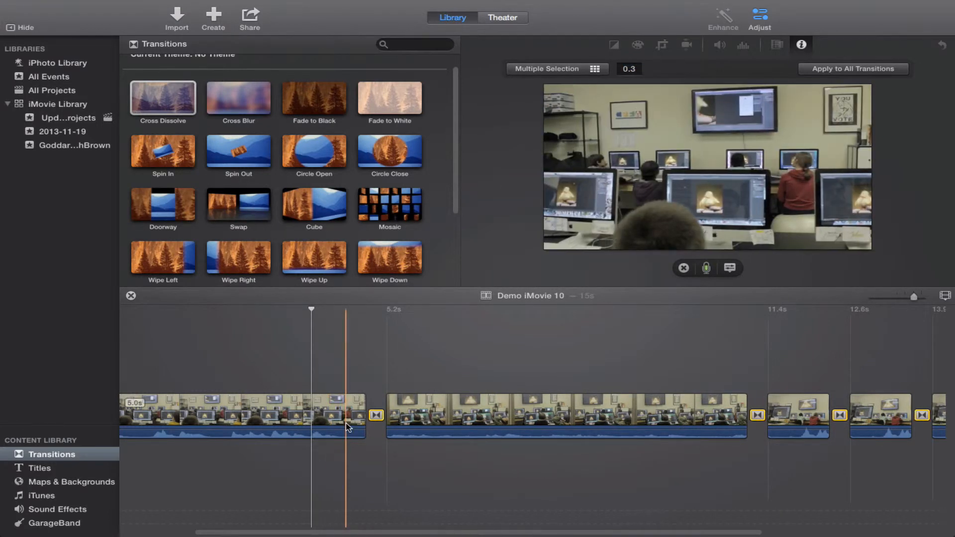
key("space")
key("space")
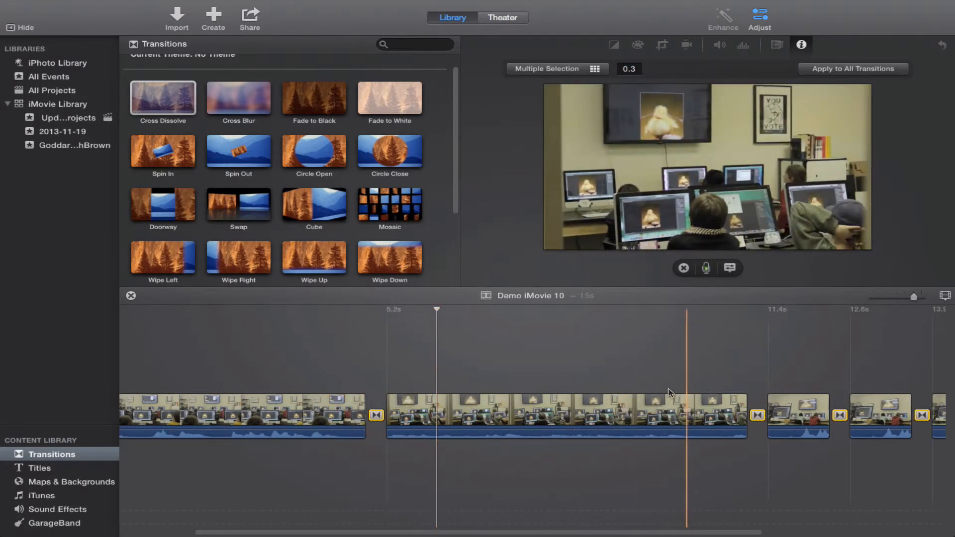
Step: Select every clip in the timeline and raise their color saturation and color temperature to the maximum
scroll(500, 394, "right", 1)
scroll(500, 394, "right", 3)
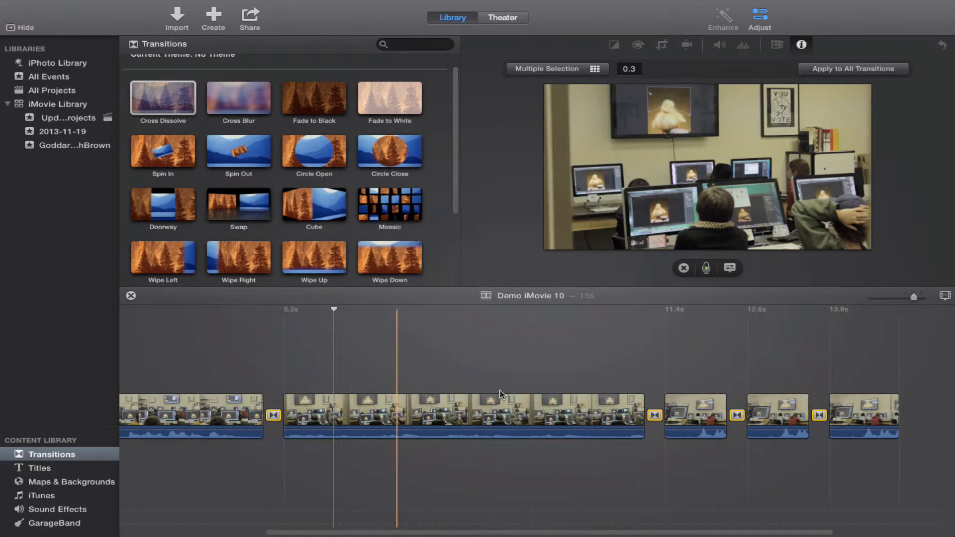
key("super+minus")
key("super+minus")
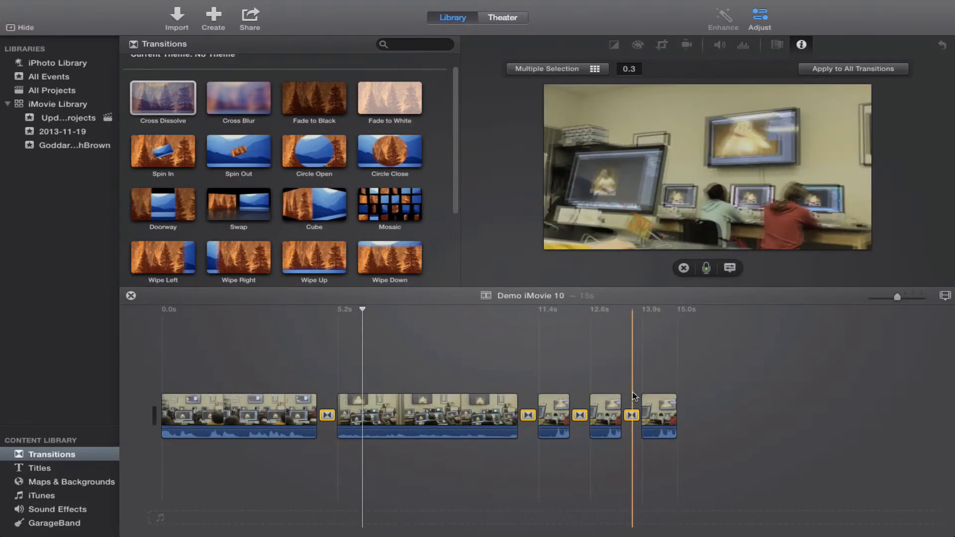
left_click(622, 396)
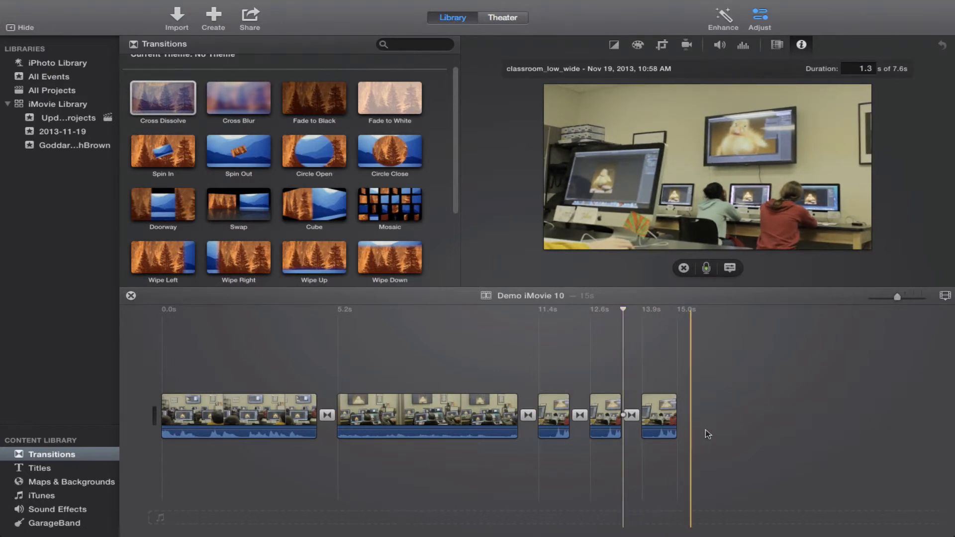
left_click_drag(706, 431, 223, 414)
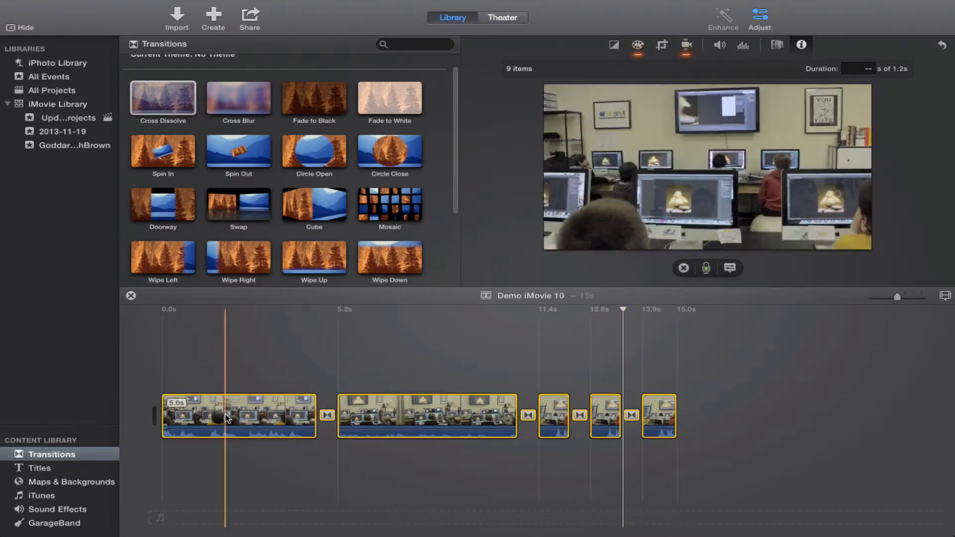
left_click(638, 45)
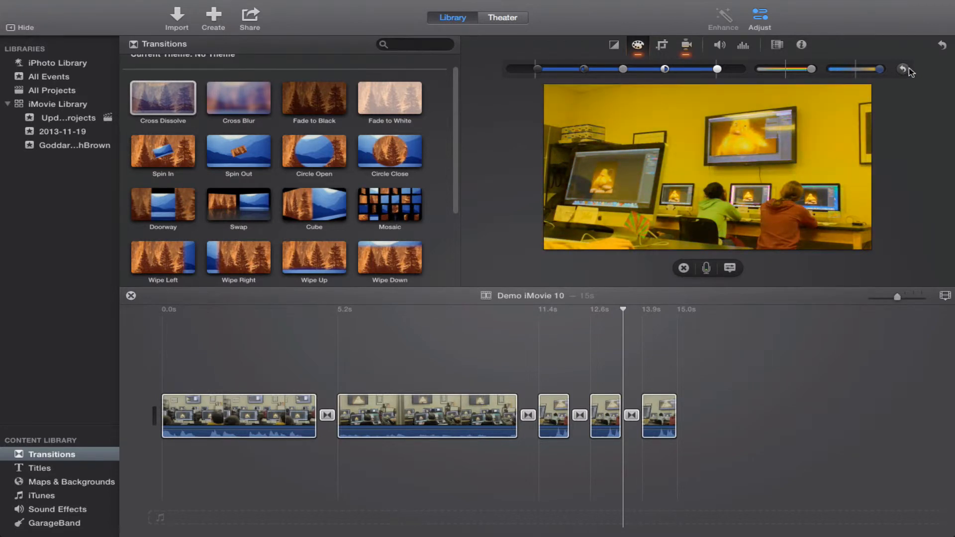
Step: Play back the recolored clips, and restore neutral saturation and color temperature on all clips at once
left_click(589, 333)
left_click(234, 321)
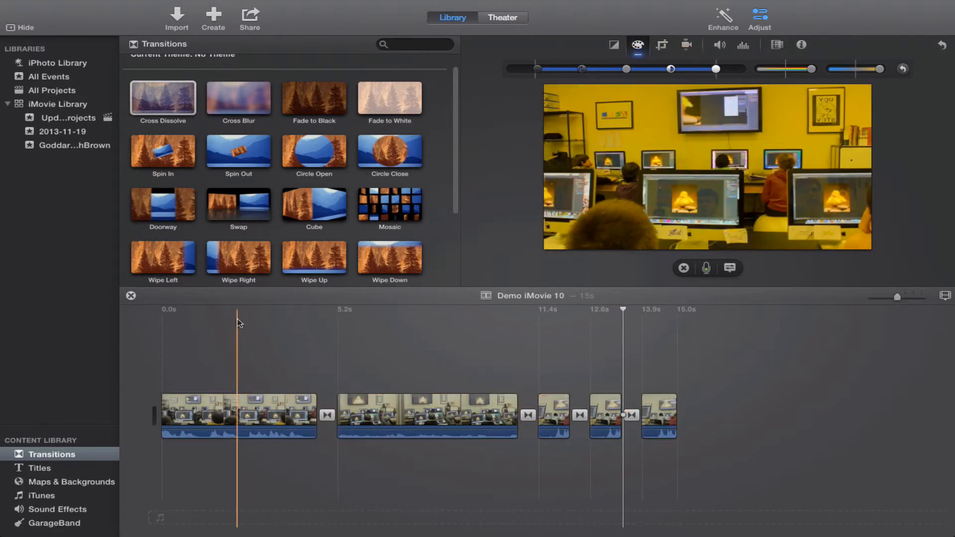
key("space")
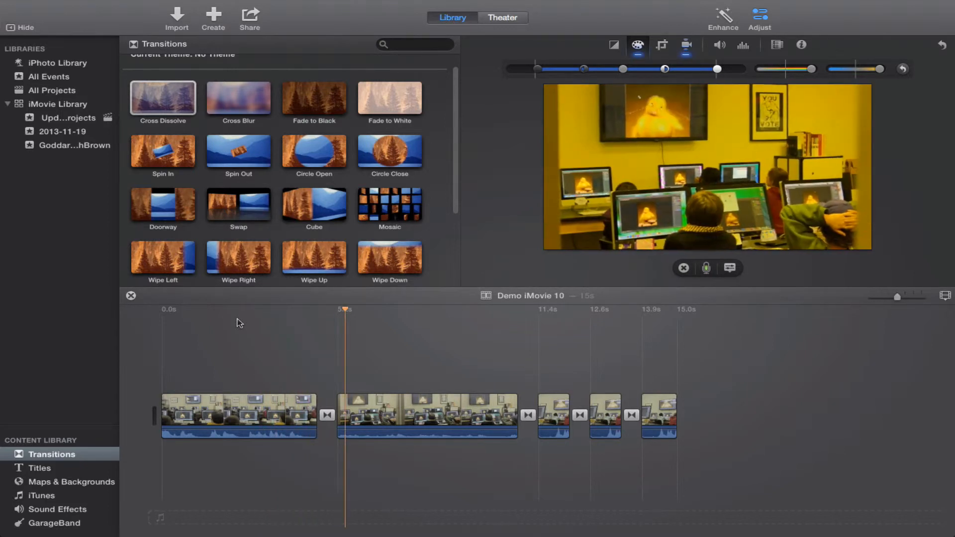
key("super+a")
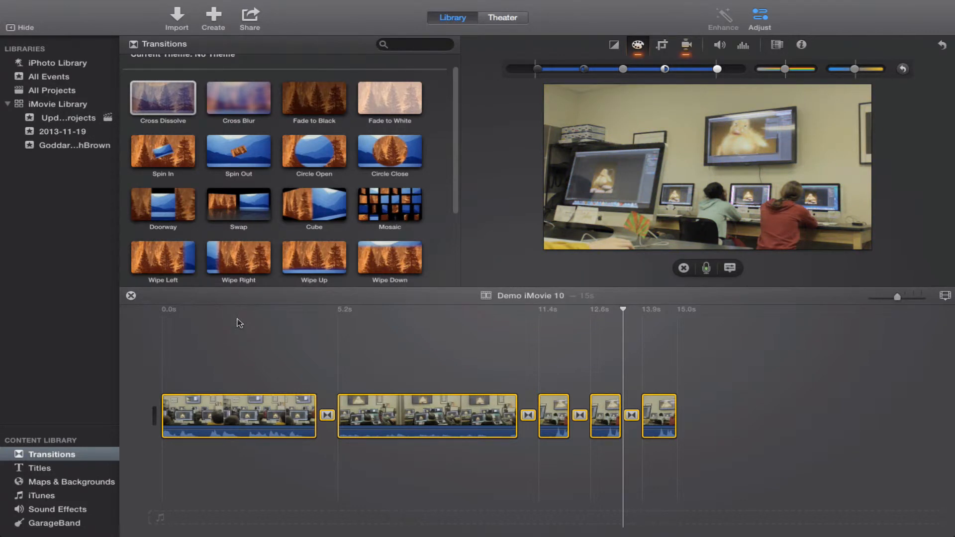
left_click(586, 380)
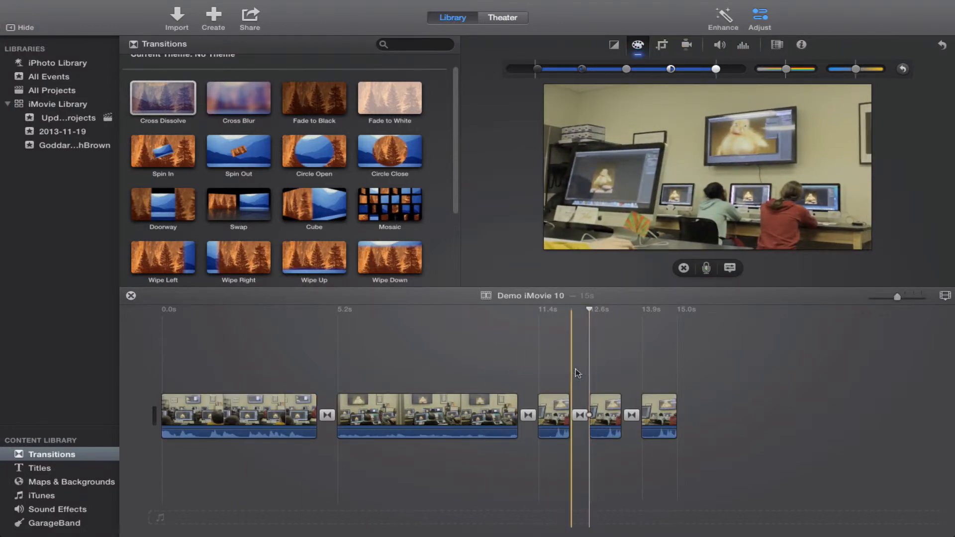
Step: Delete all clips and transitions from the timeline and add the whole talking-man clip from the Updated Projects event
left_click_drag(701, 392, 149, 401)
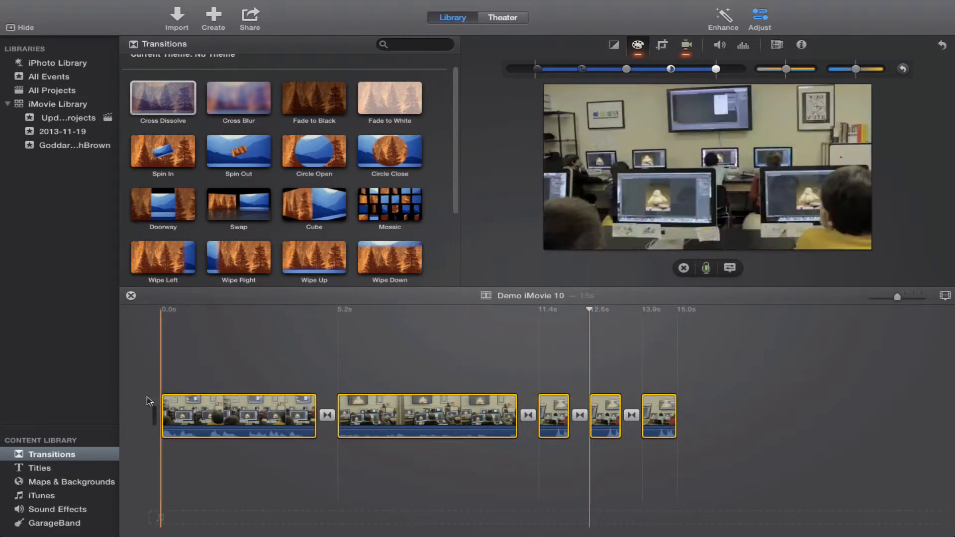
key("Delete")
left_click(87, 119)
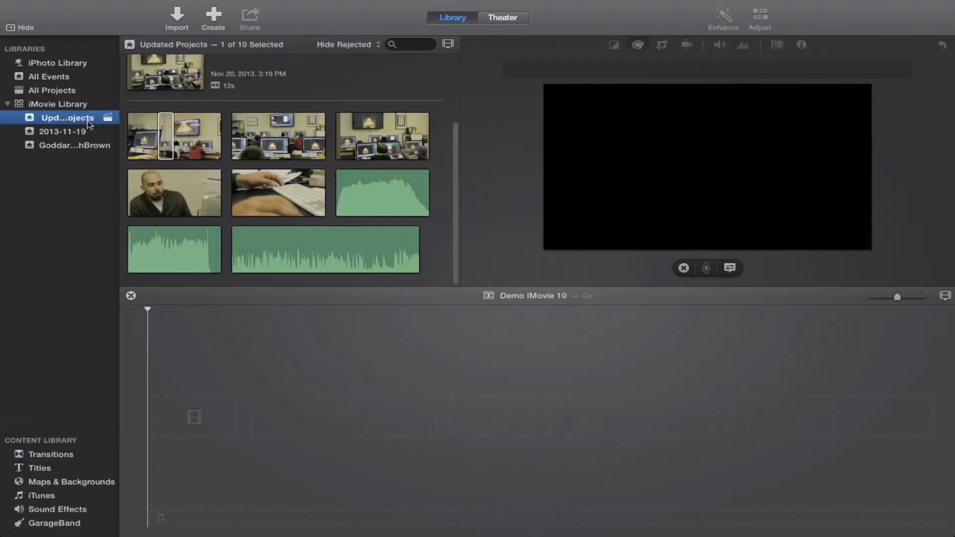
left_click(169, 192)
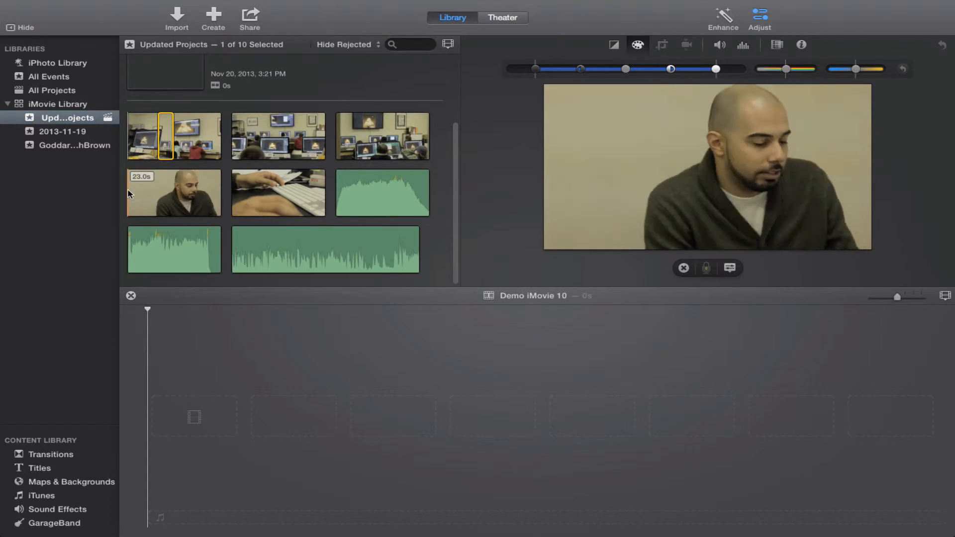
left_click_drag(157, 189, 189, 383)
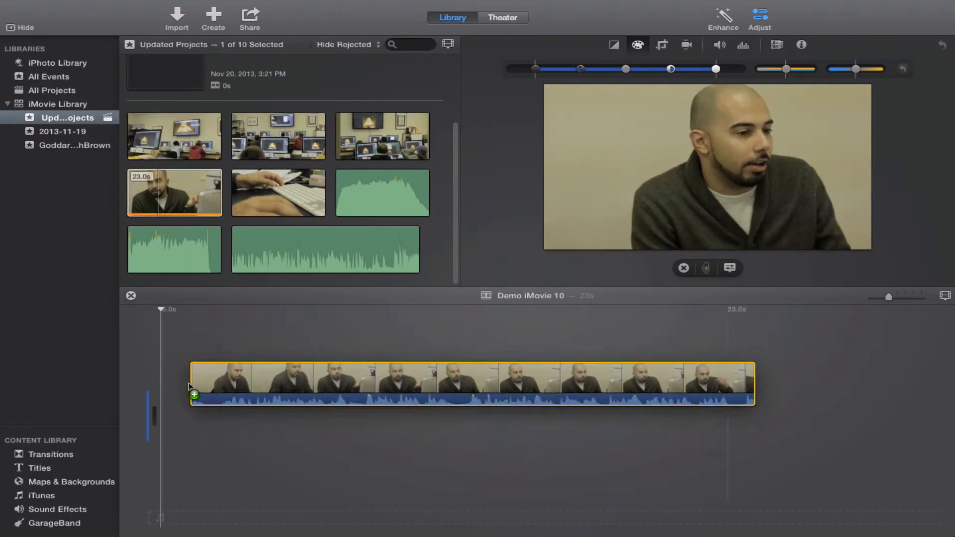
Step: Attach the whole MrG_duck_audio clip beneath the video clip, starting shortly after the video's beginning
left_click(239, 239)
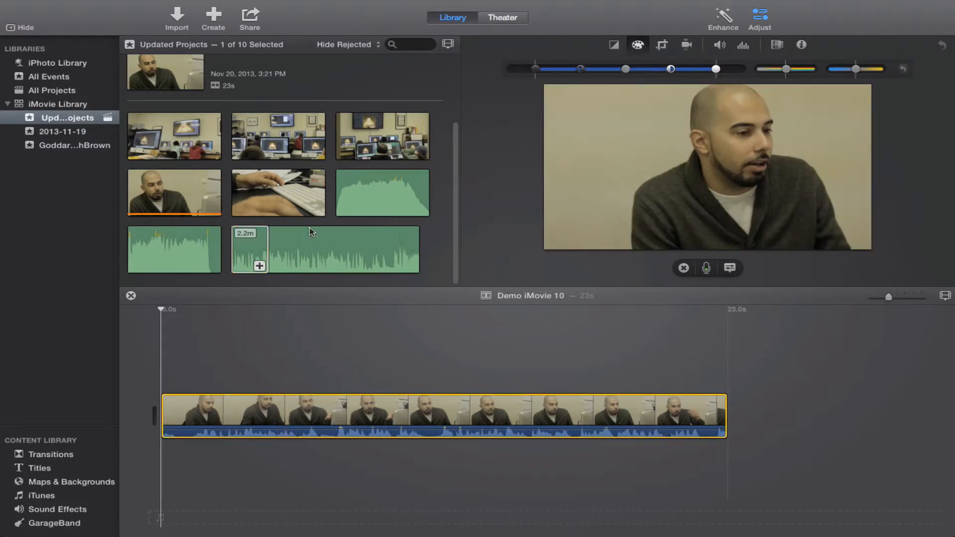
left_click(278, 249)
left_click_drag(299, 240, 225, 470)
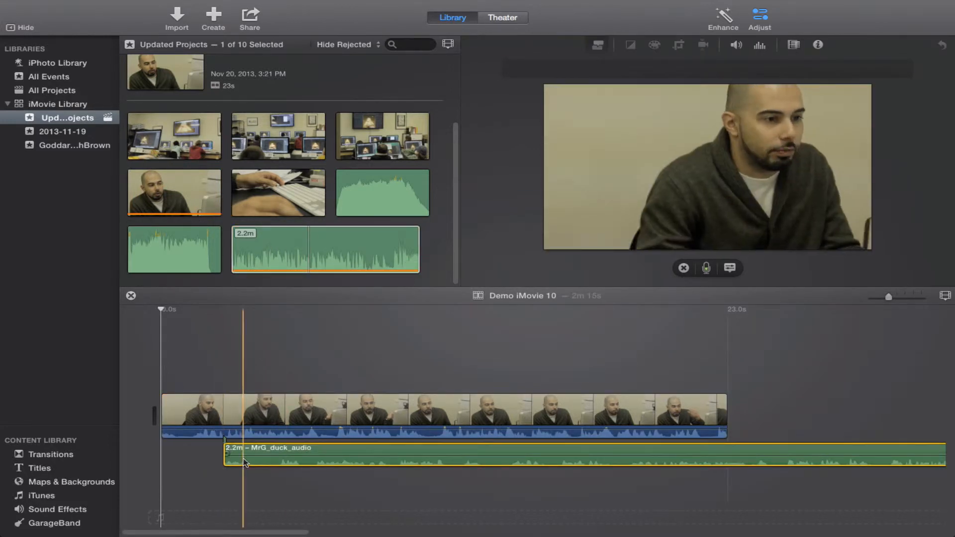
Step: Preview the timeline and move the MrG_duck_audio clip to start about two-thirds of the way through the video clip
key("super+minus")
key("super+minus")
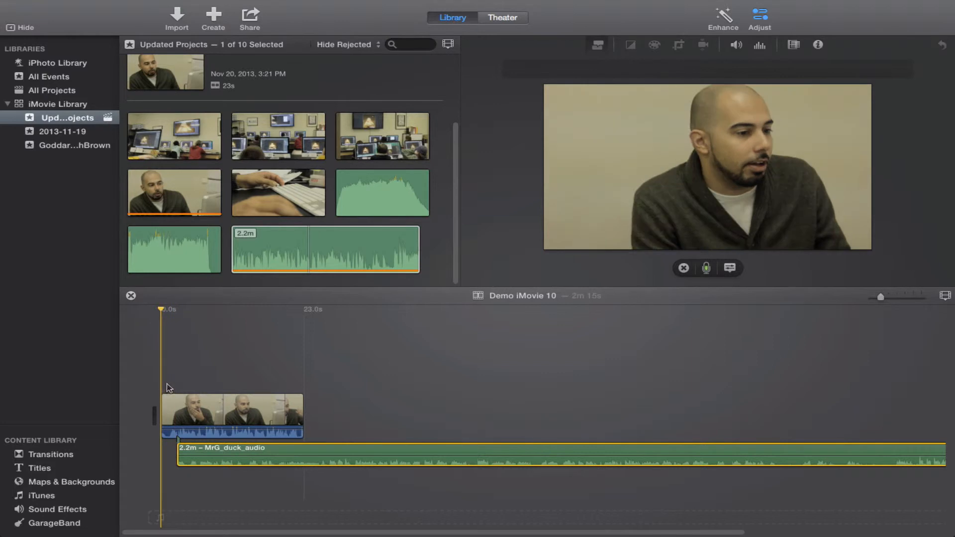
left_click(172, 372)
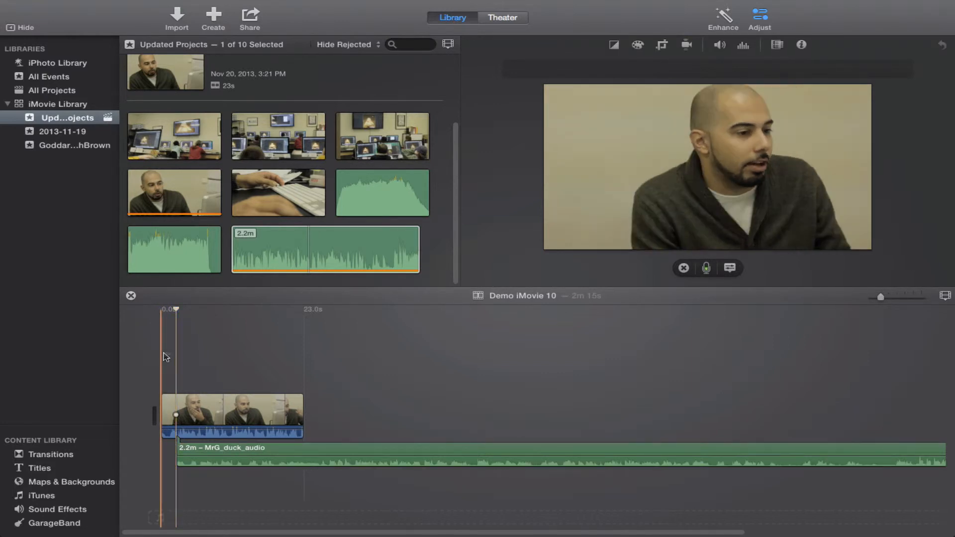
key("space")
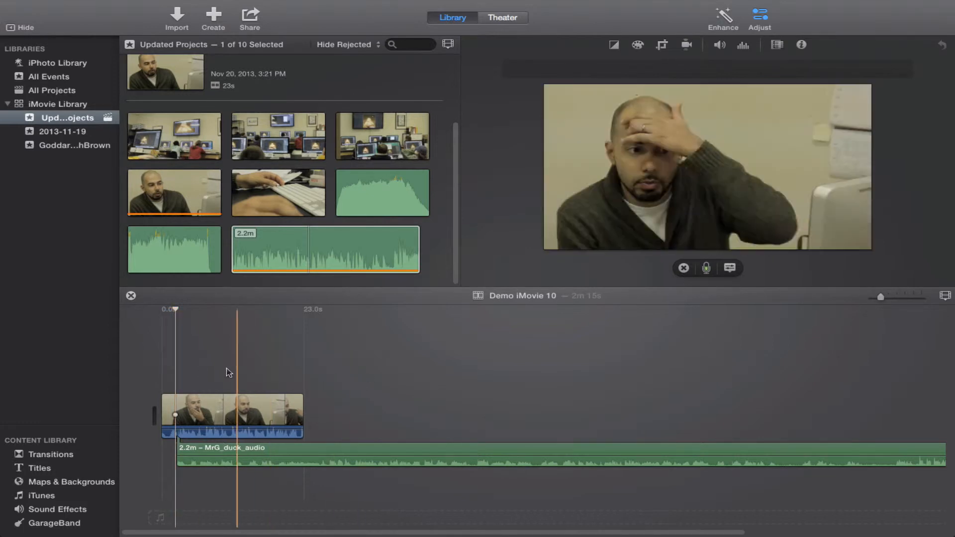
left_click(342, 376)
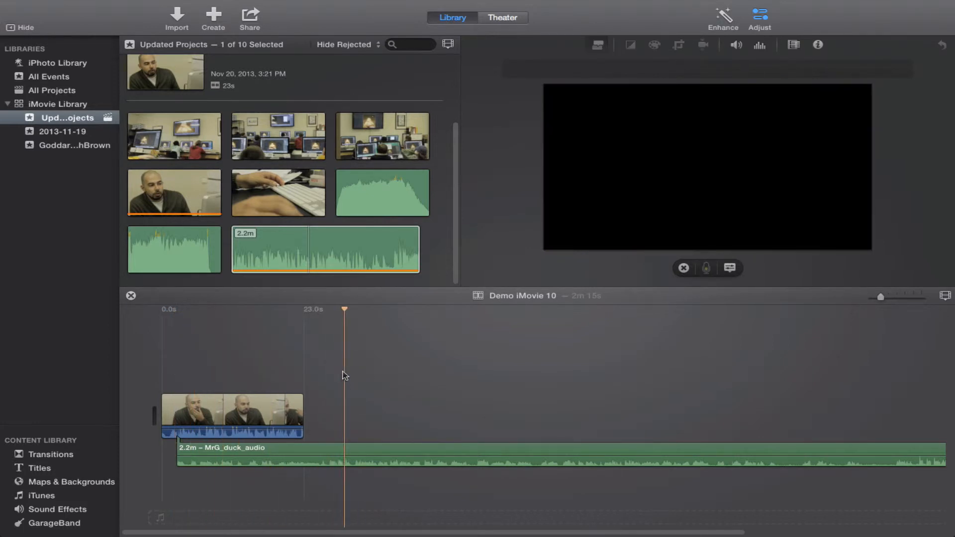
left_click(267, 375)
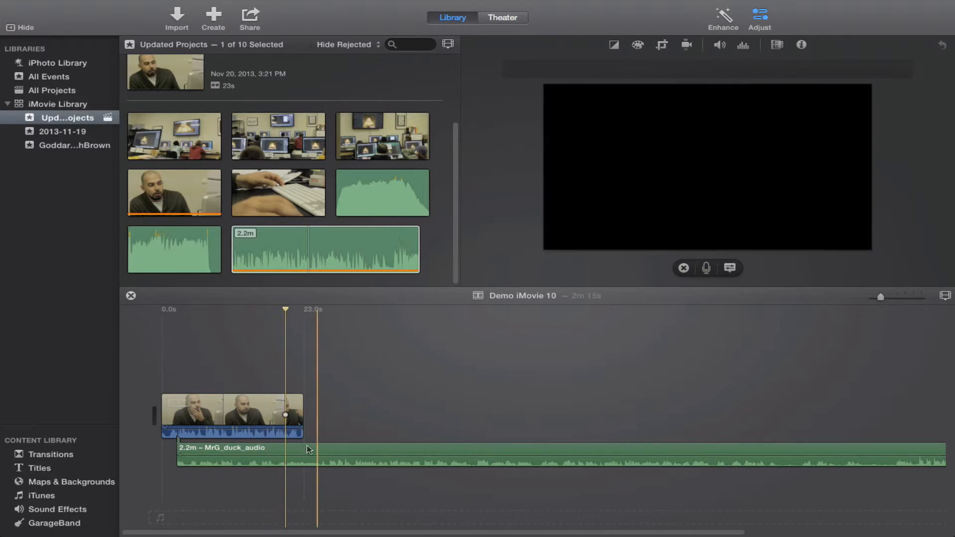
left_click_drag(309, 449, 390, 449)
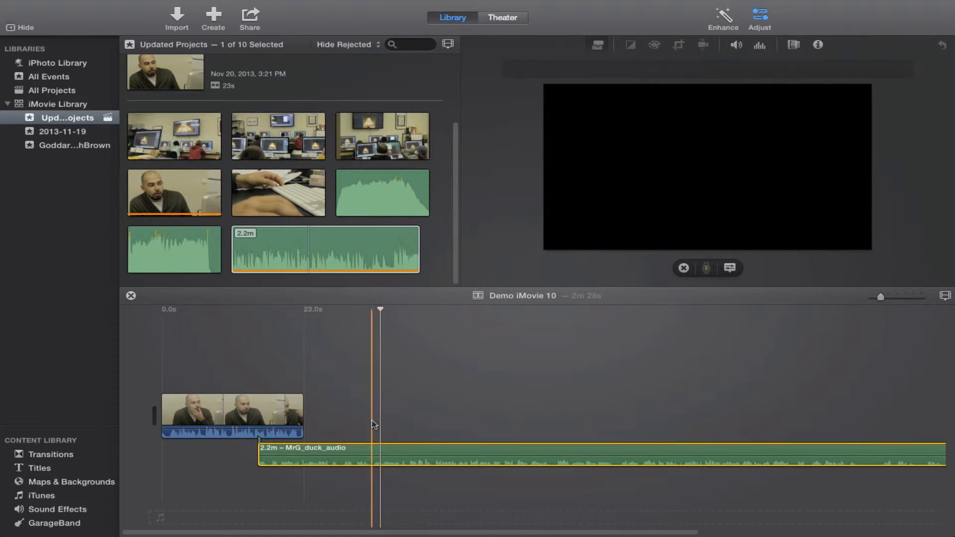
left_click(369, 450)
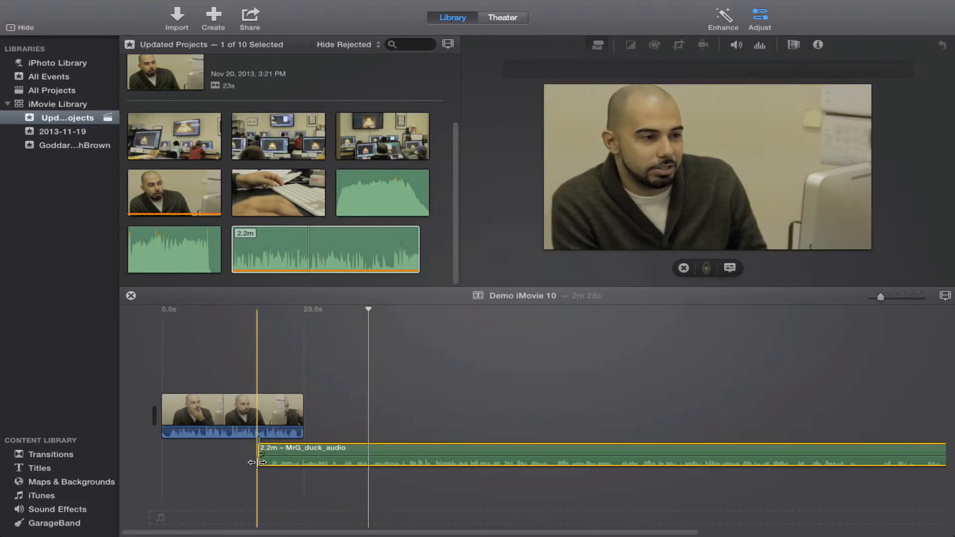
Step: Trim the start of the MrG_duck_audio clip so 1.8 minutes remain beginning near the video's start, and raise its volume
left_click_drag(257, 462, 355, 461)
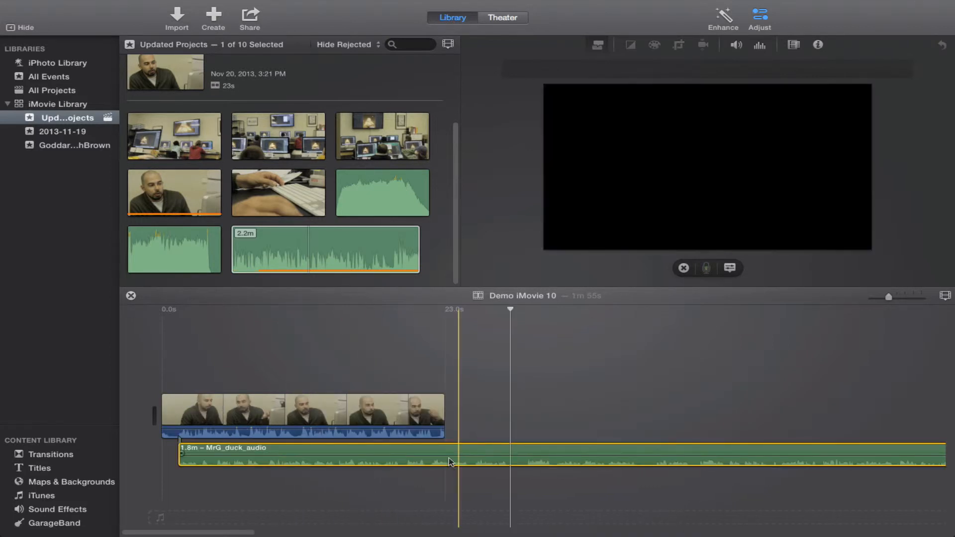
left_click_drag(449, 457, 451, 454)
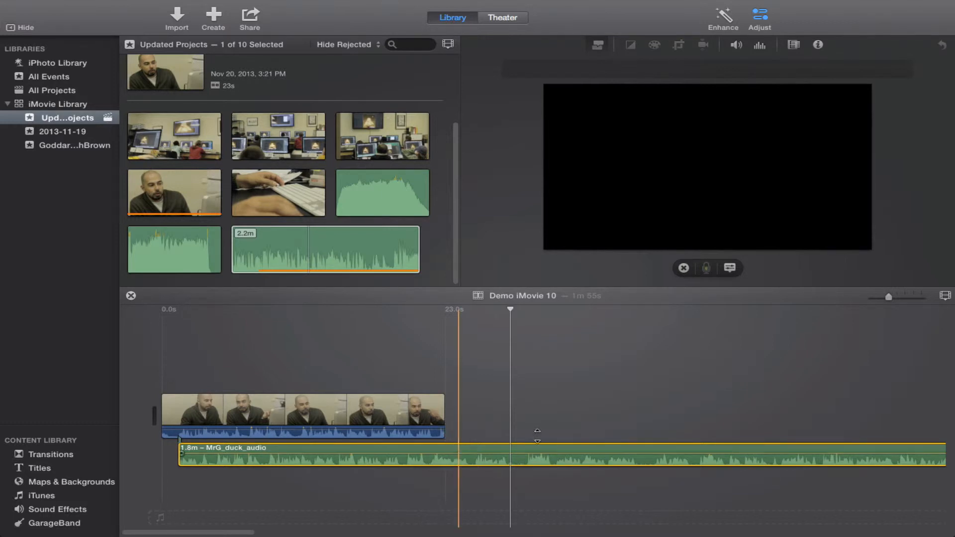
Step: Enlarge the timeline clip size so the audio waveforms are drawn taller
left_click(946, 296)
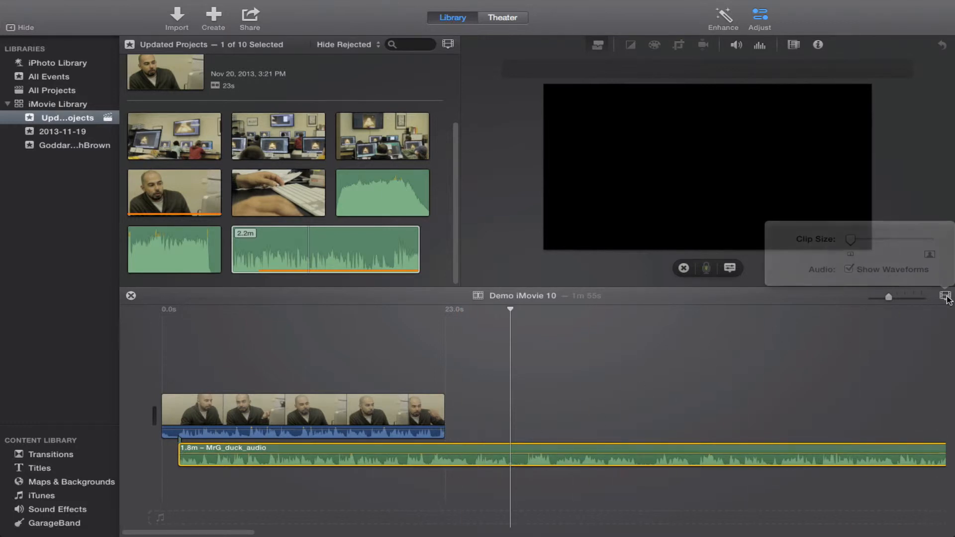
left_click_drag(850, 240, 870, 242)
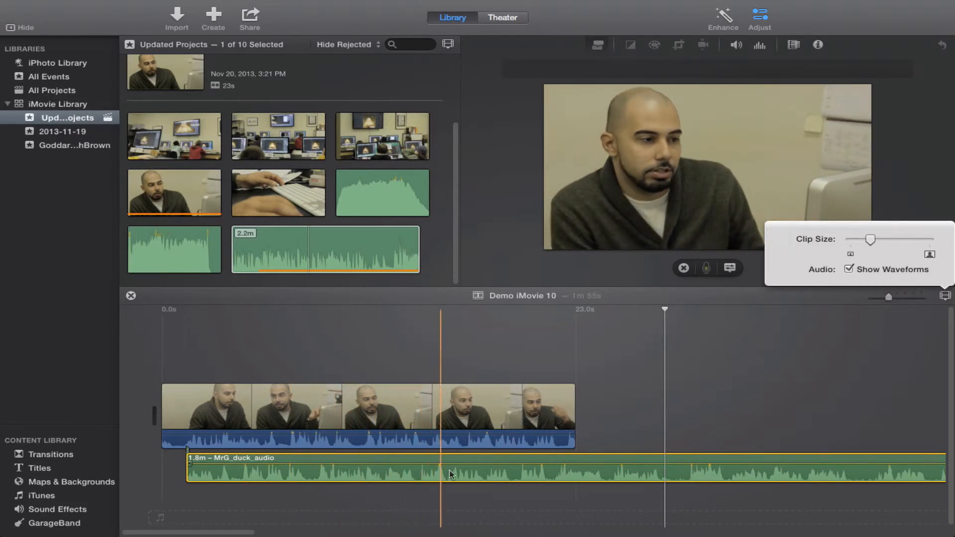
left_click(947, 300)
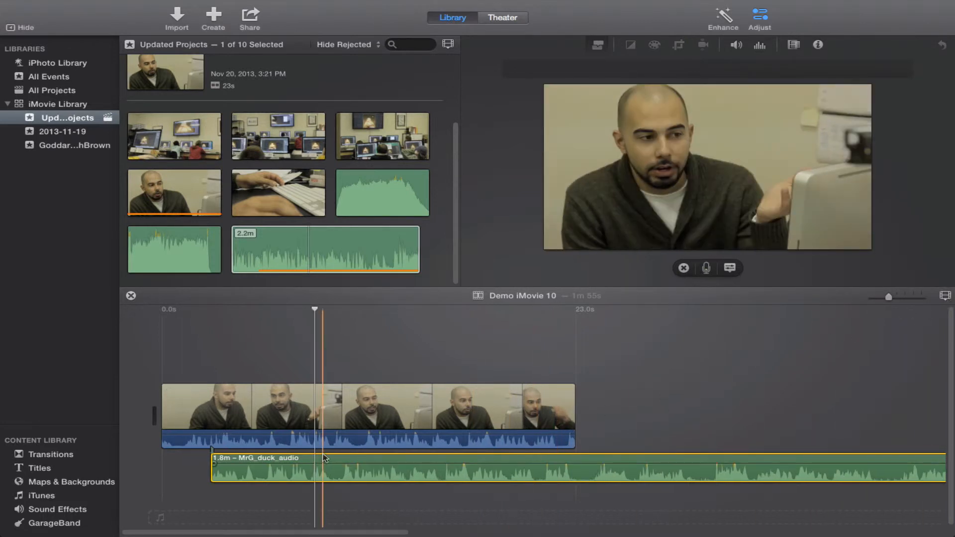
Step: Shift the MrG_duck_audio clip so its waveform lines up with the matching peaks in the video's own audio
key("super+plus")
key("super+plus")
scroll(325, 457, "left", 3)
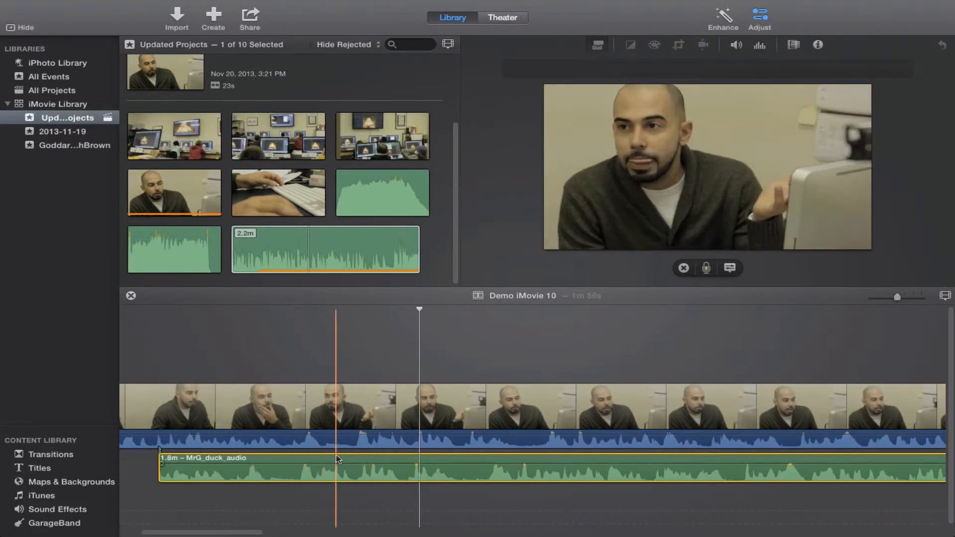
left_click_drag(338, 458, 395, 459)
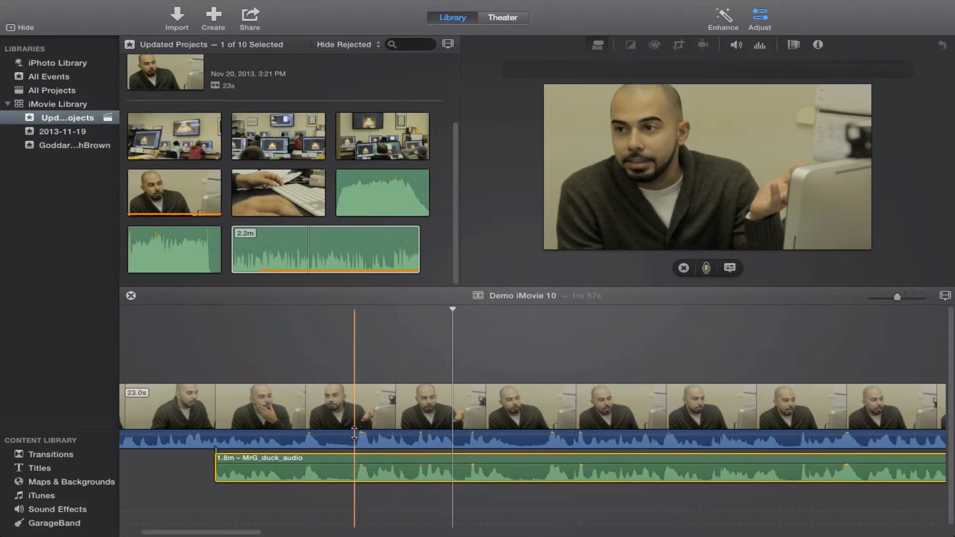
Step: Mute the talking-man clip's own audio, play back, and nudge the MrG_duck_audio clip frame by frame into sync
left_click_drag(355, 433, 354, 447)
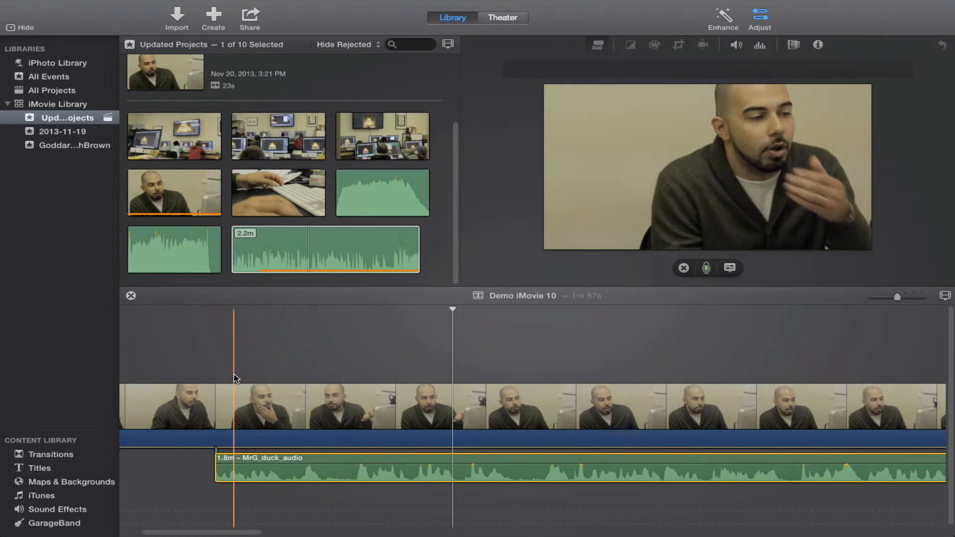
key("space")
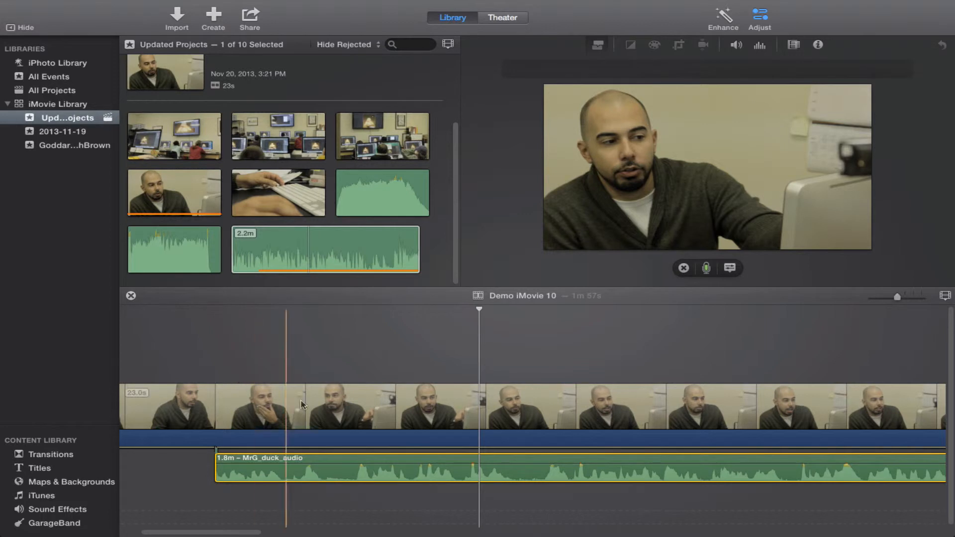
left_click(289, 462)
key("comma")
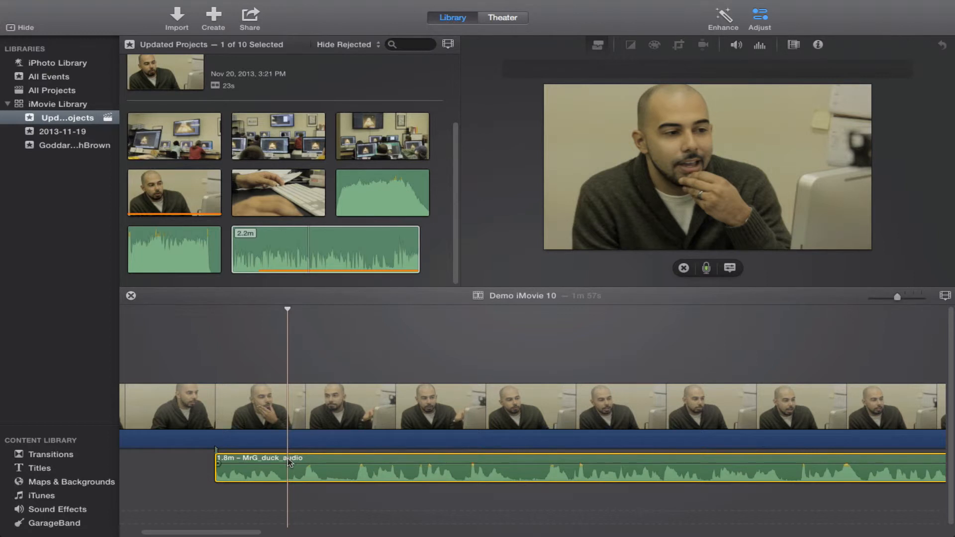
key("comma")
key("period")
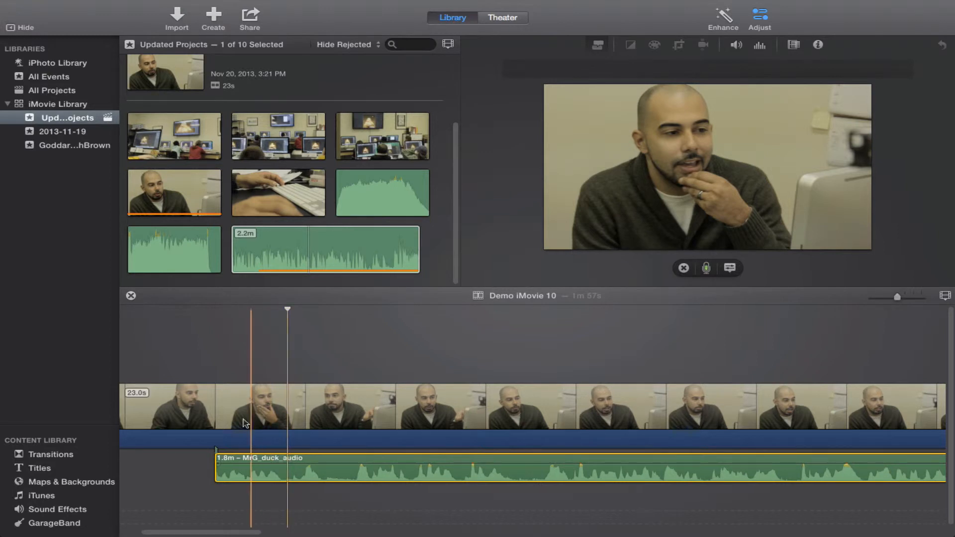
Step: Raise the talking-man clip's own volume and play both audio tracks together to check their sync
left_click_drag(251, 442, 255, 435)
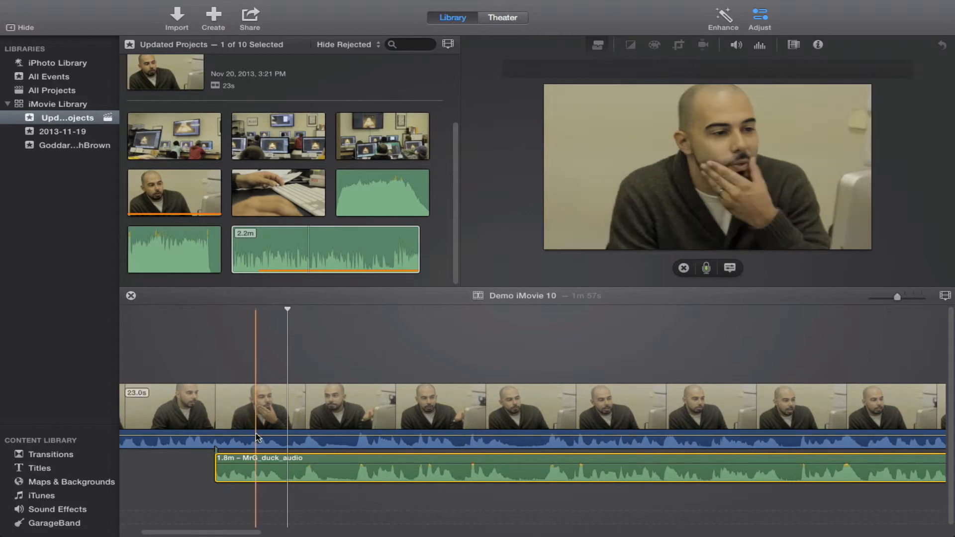
key("space")
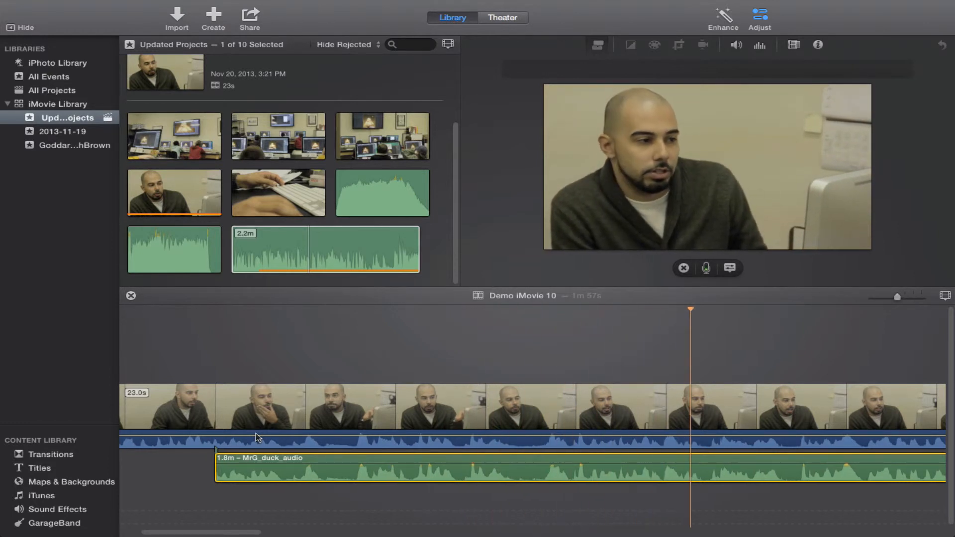
key("space")
Step: Mute the talking-man clip's own audio so only the MrG_duck_audio track is heard
left_click_drag(288, 435, 284, 465)
key("super+minus")
key("super+minus")
key("super+minus")
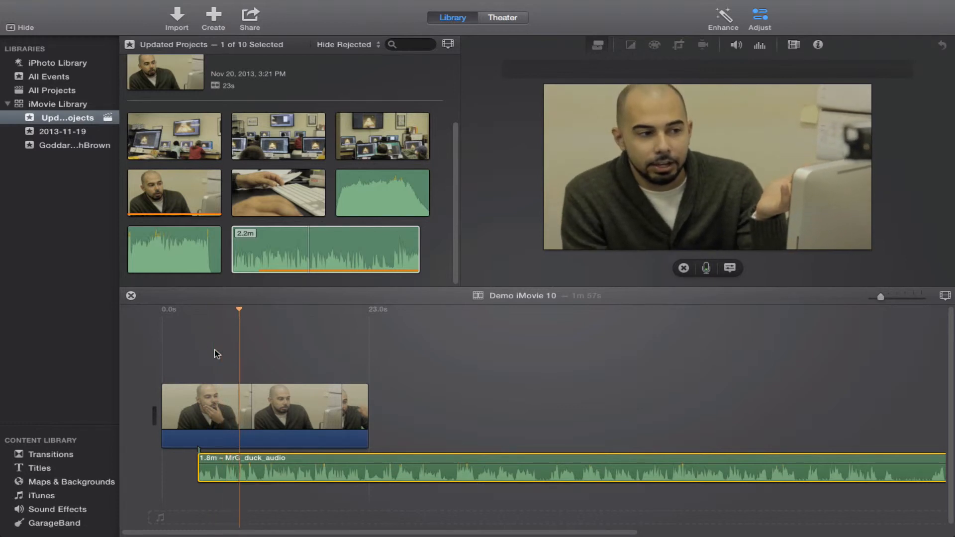
Step: Add a 10.5-second portion of the hands-on-keyboard clip after the talking-man clip, and mute its audio
left_click(409, 266)
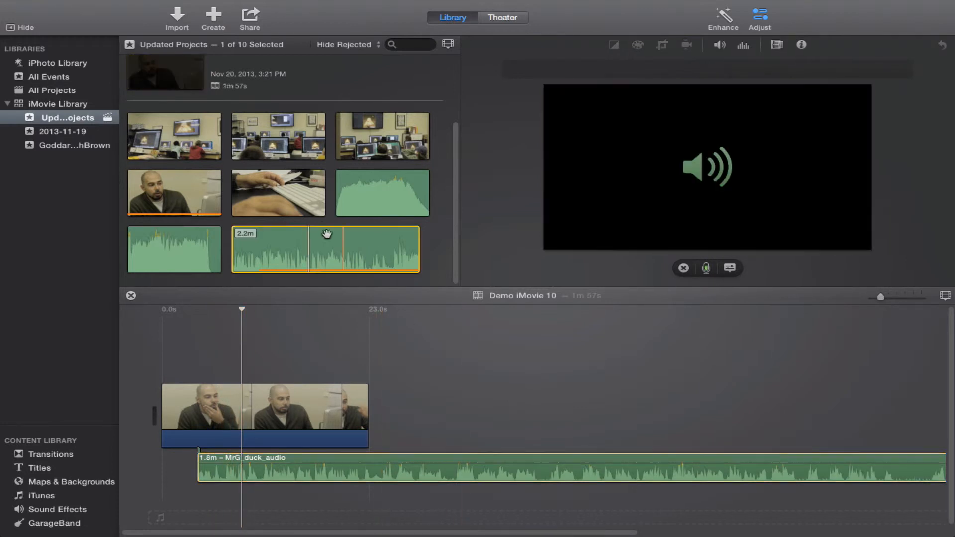
left_click_drag(258, 192, 377, 411)
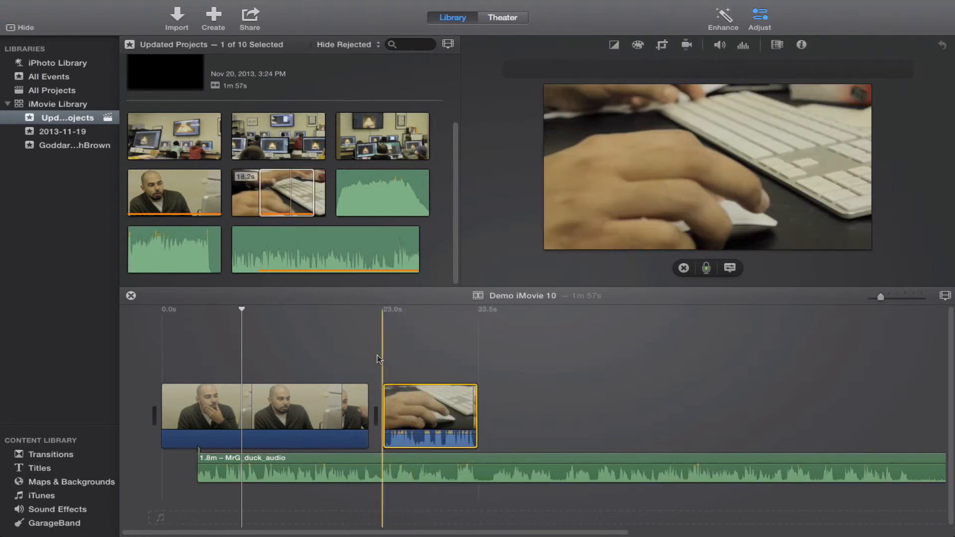
key("space")
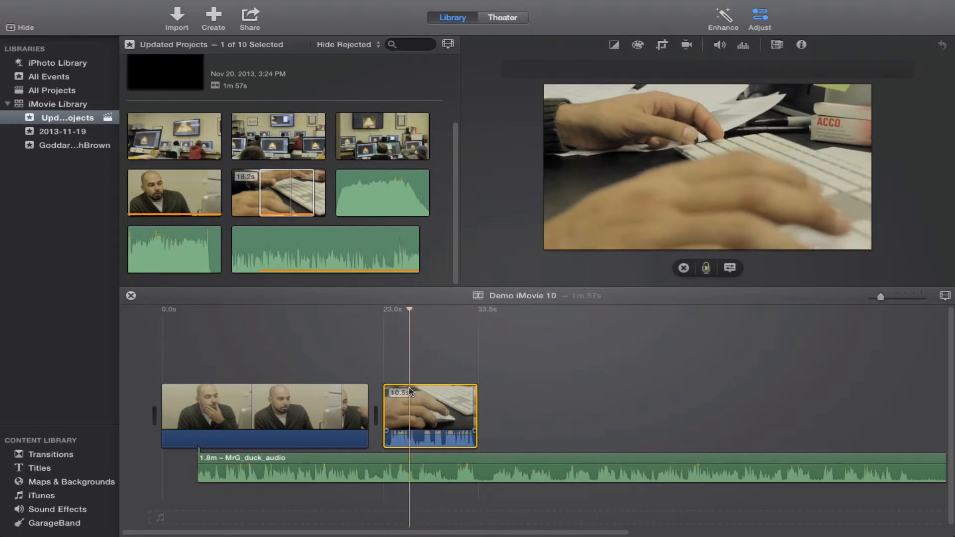
left_click_drag(443, 434, 442, 447)
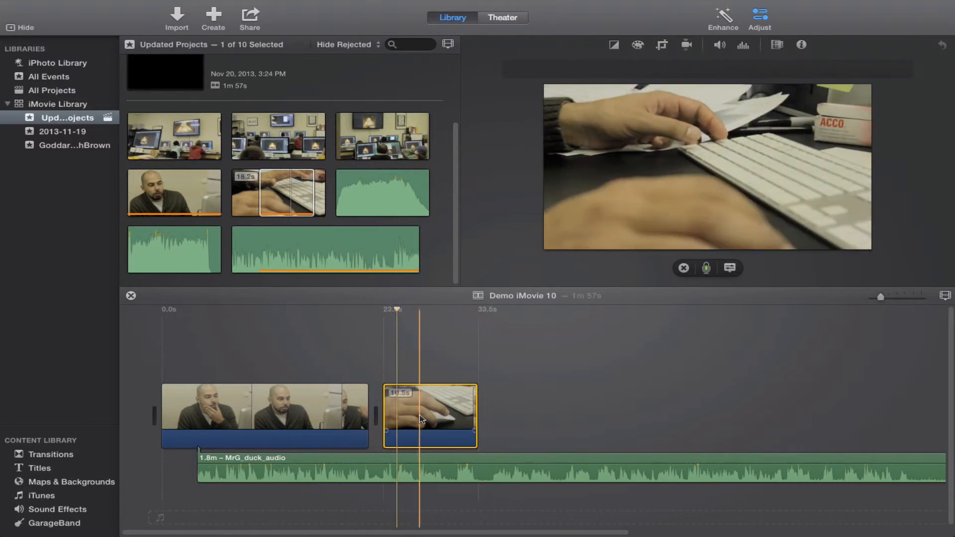
Step: Append a muted portion of the third classroom clip, about 7 seconds long, after the keyboard clip and preview the cut
left_click(341, 372)
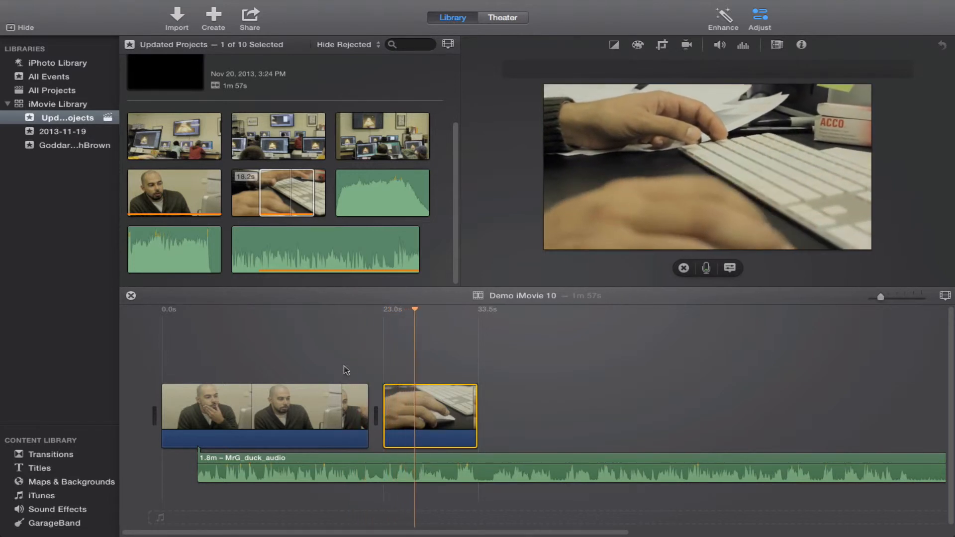
left_click(240, 138)
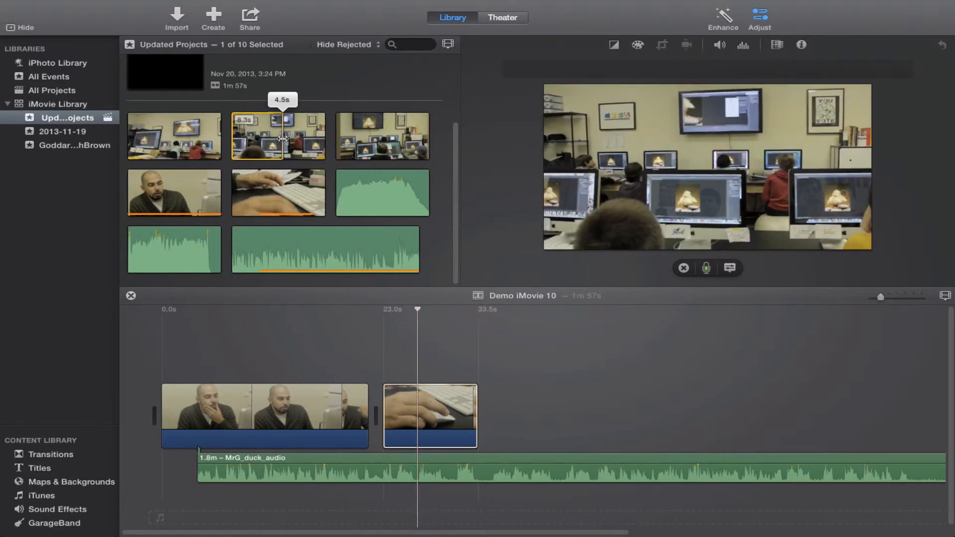
left_click_drag(359, 138, 522, 467)
left_click(469, 357)
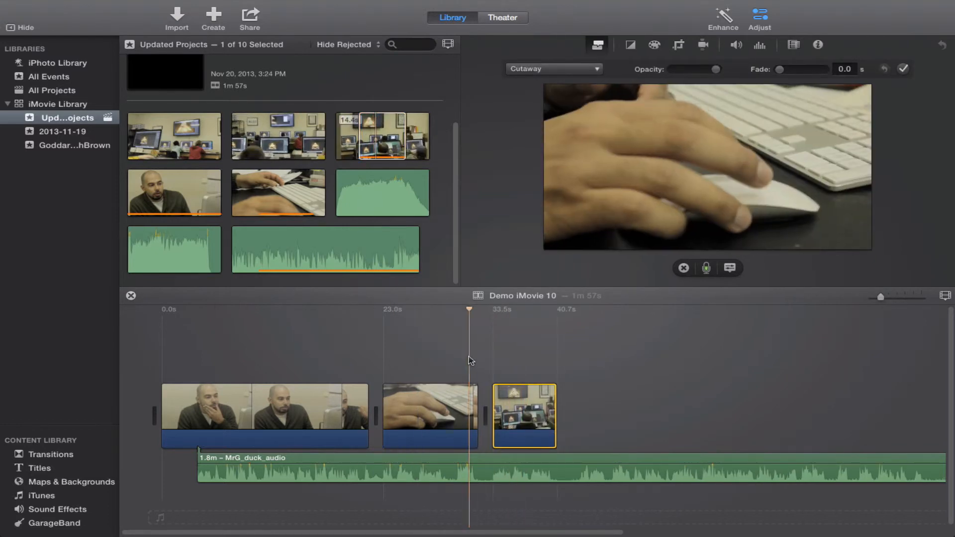
key("Down")
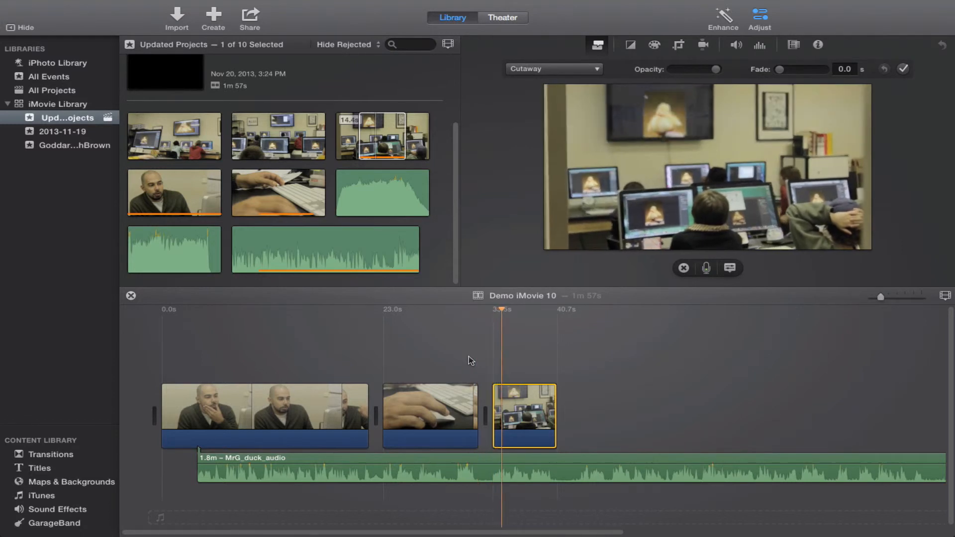
Step: Place a Cross Dissolve transition at each of the two cuts between the three video clips
left_click(50, 455)
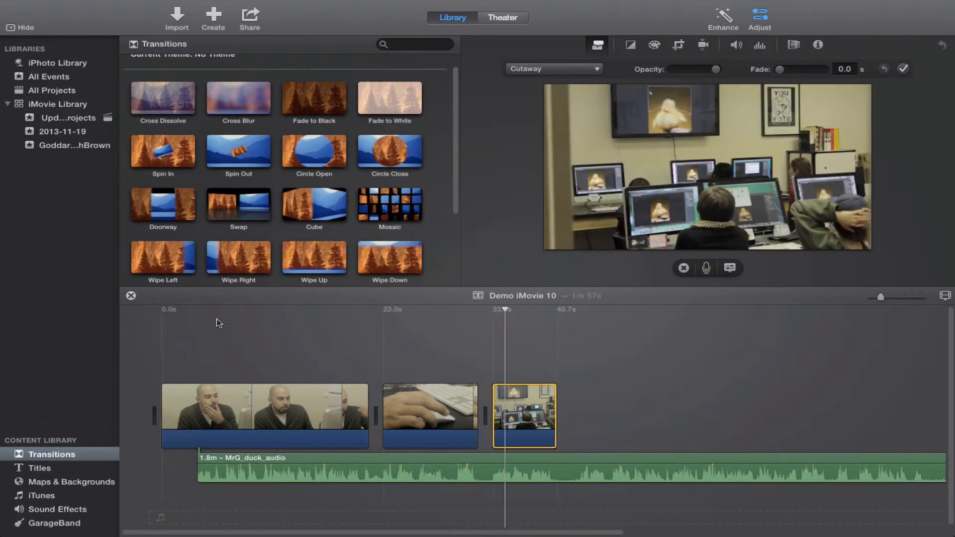
left_click(16, 455)
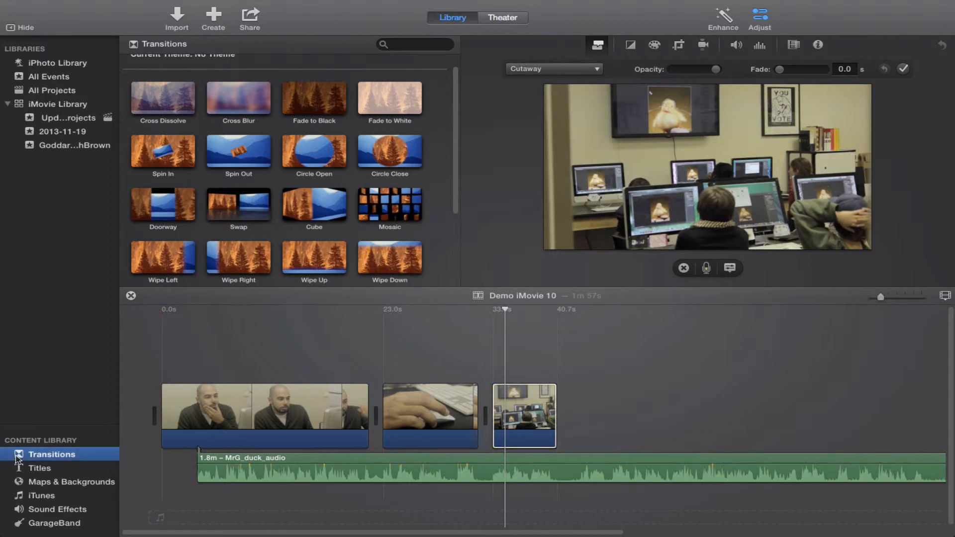
left_click_drag(166, 104, 370, 413)
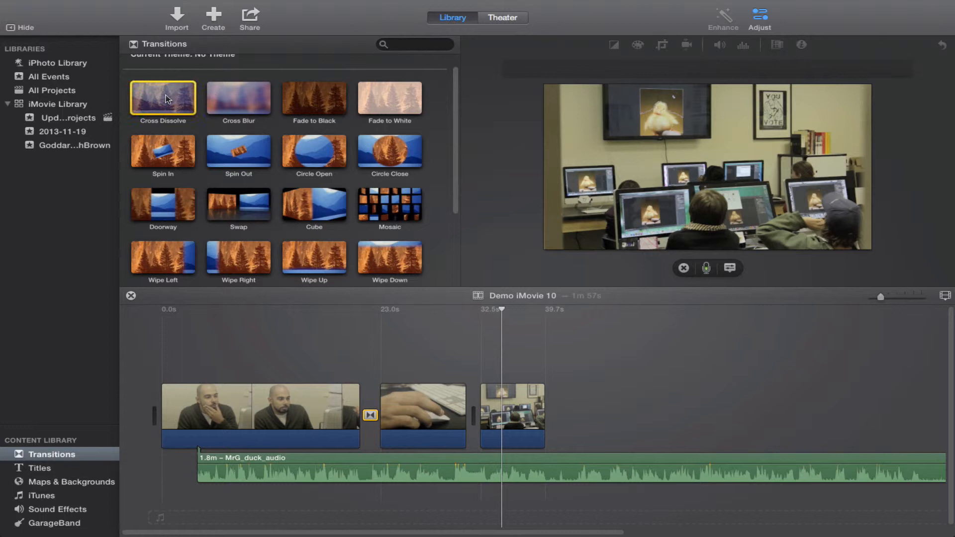
left_click_drag(168, 99, 462, 394)
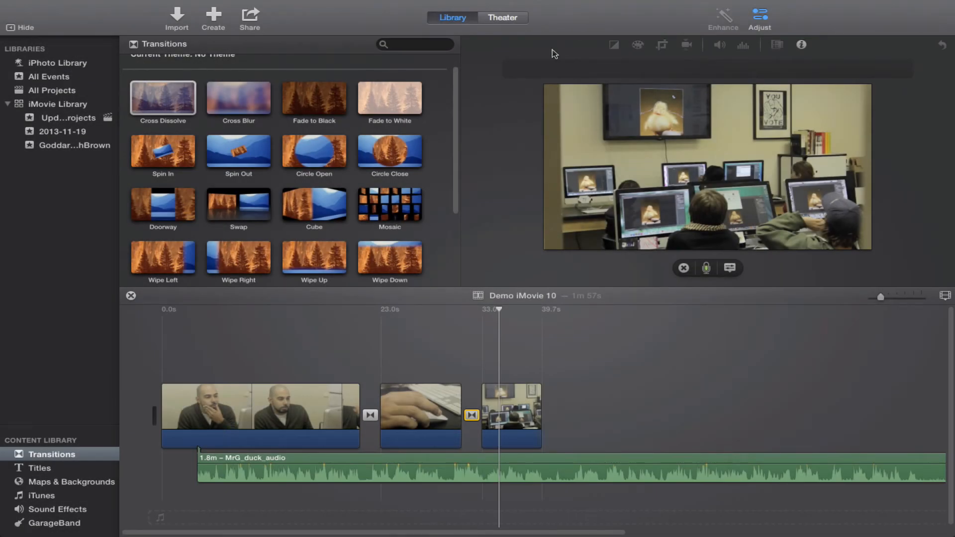
Step: Browse the title styles and place a 4-second Focus title above the middle of the talking-man clip
left_click(28, 468)
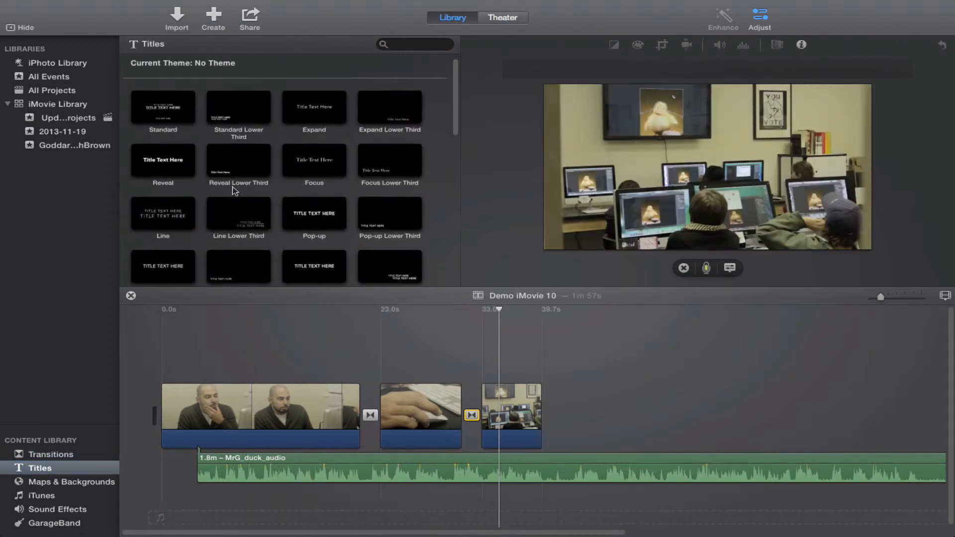
scroll(234, 190, "down", 3)
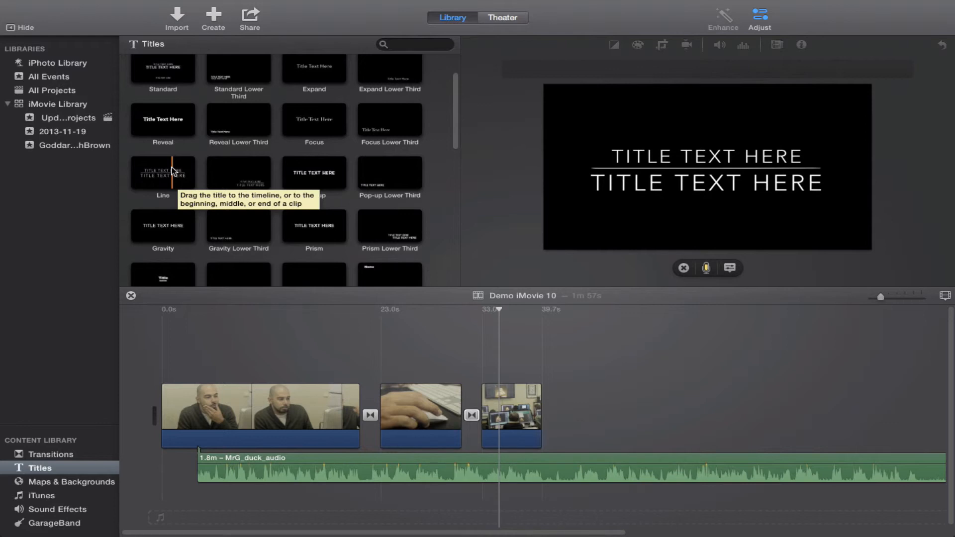
scroll(238, 145, "down", 3)
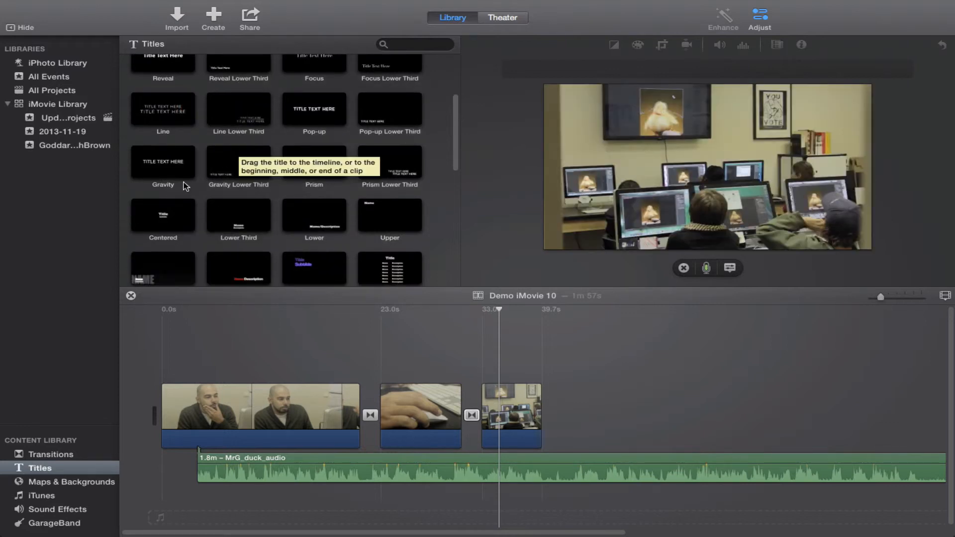
scroll(181, 181, "up", 5)
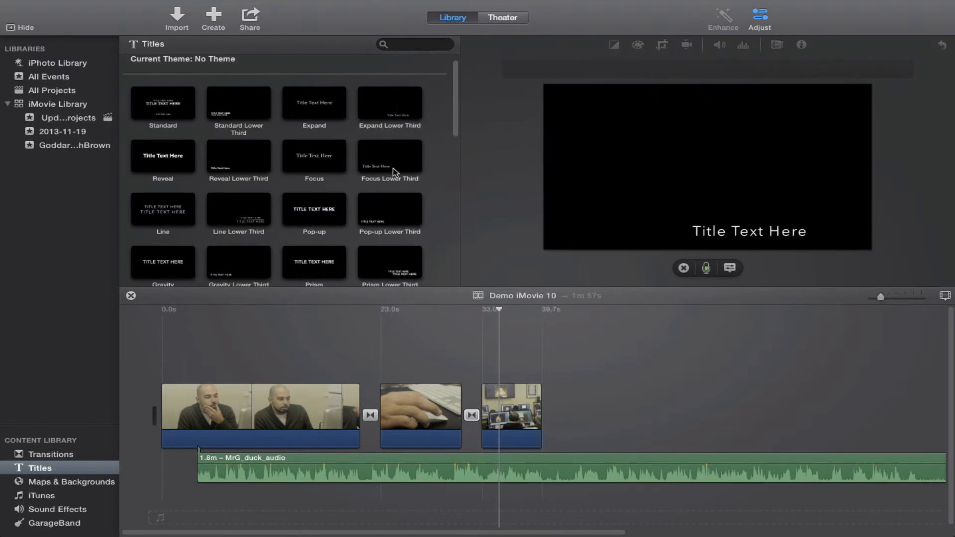
left_click_drag(315, 162, 247, 378)
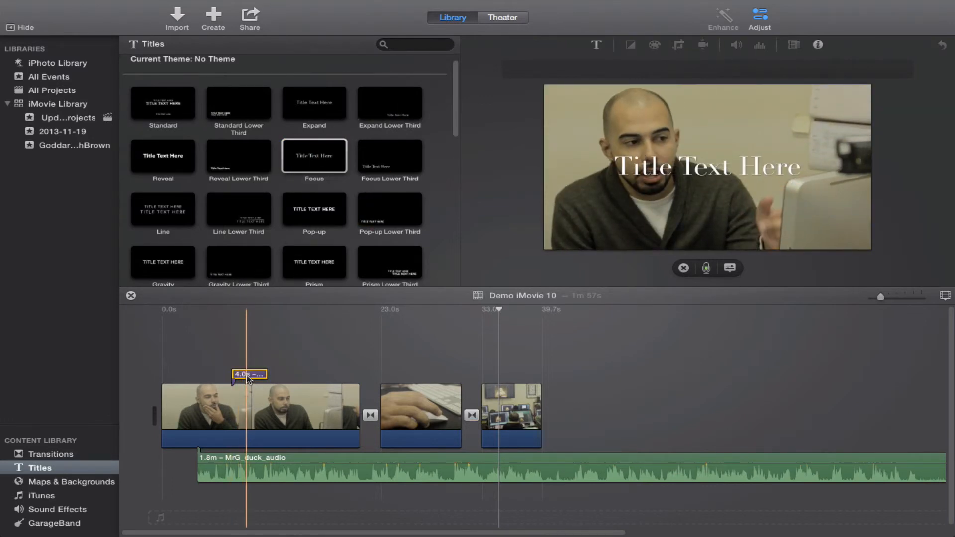
Step: Replace the Focus title's placeholder text with "Title Right Here" and play back that part of the talking-man clip
left_click(248, 378)
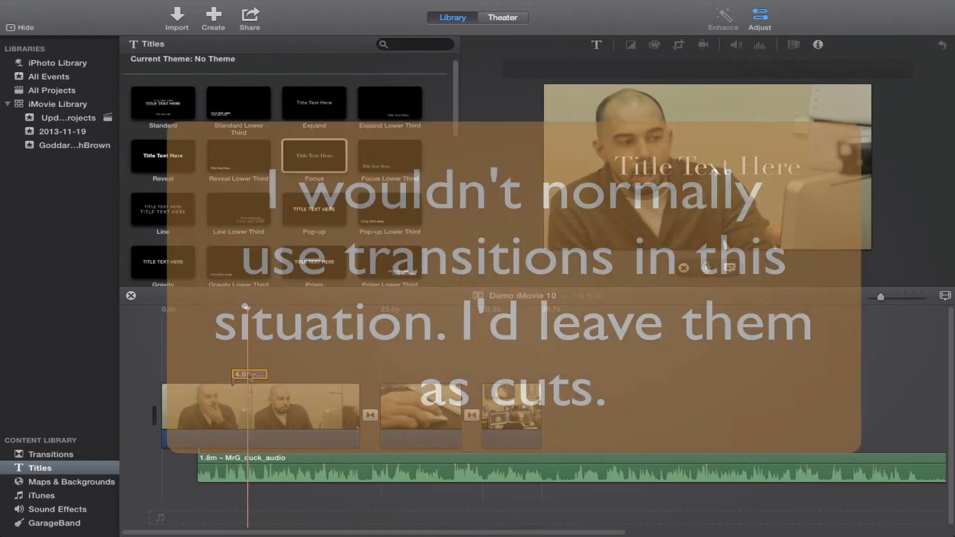
double_click(250, 376)
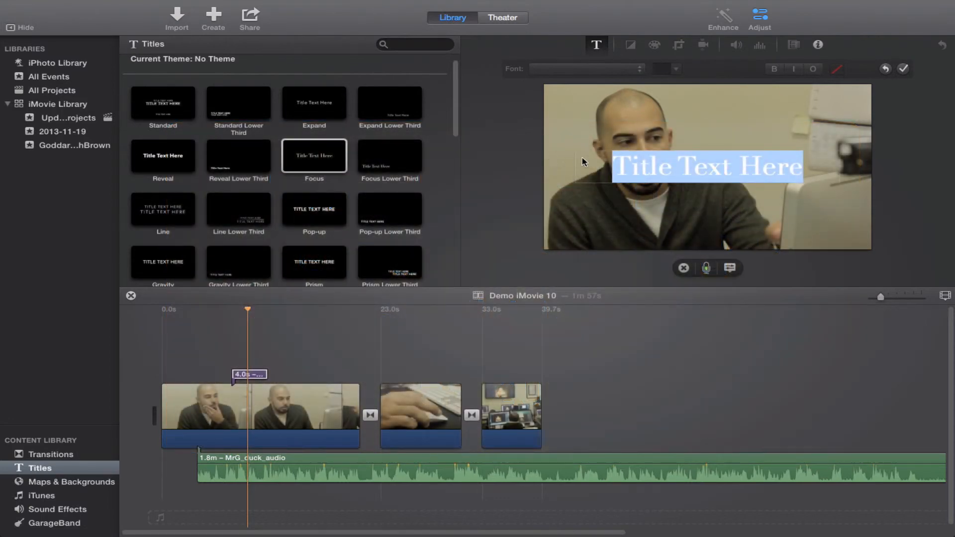
left_click(660, 169)
type("T")
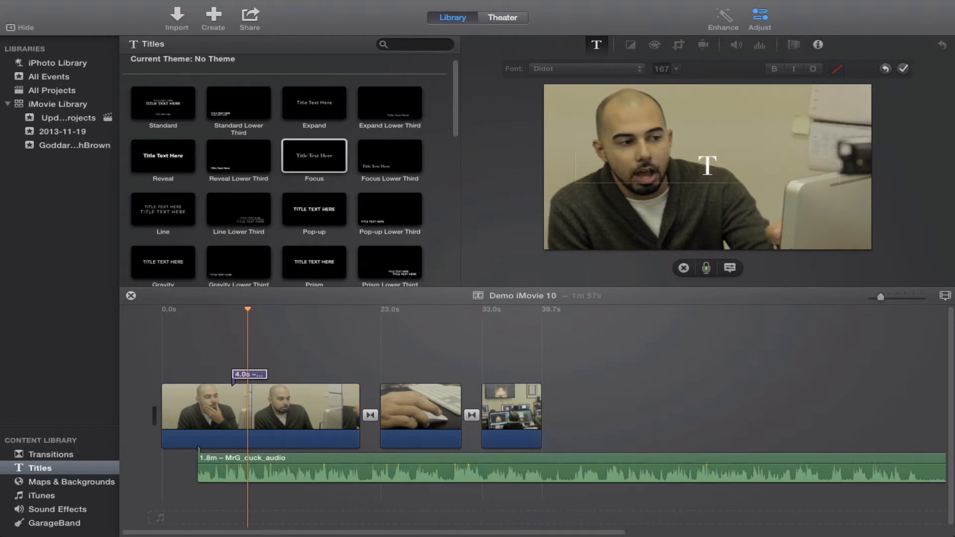
type("itle r")
key("BackSpace")
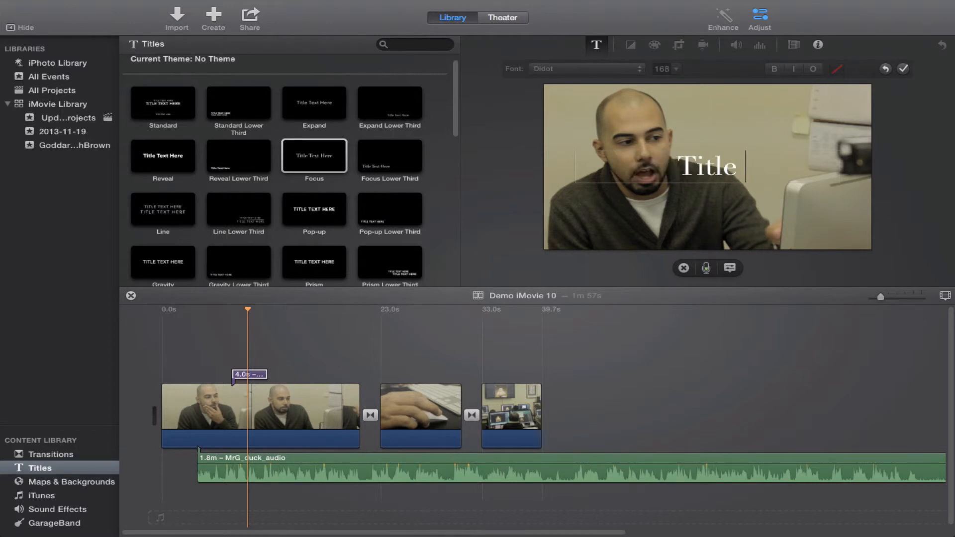
type("Right Here")
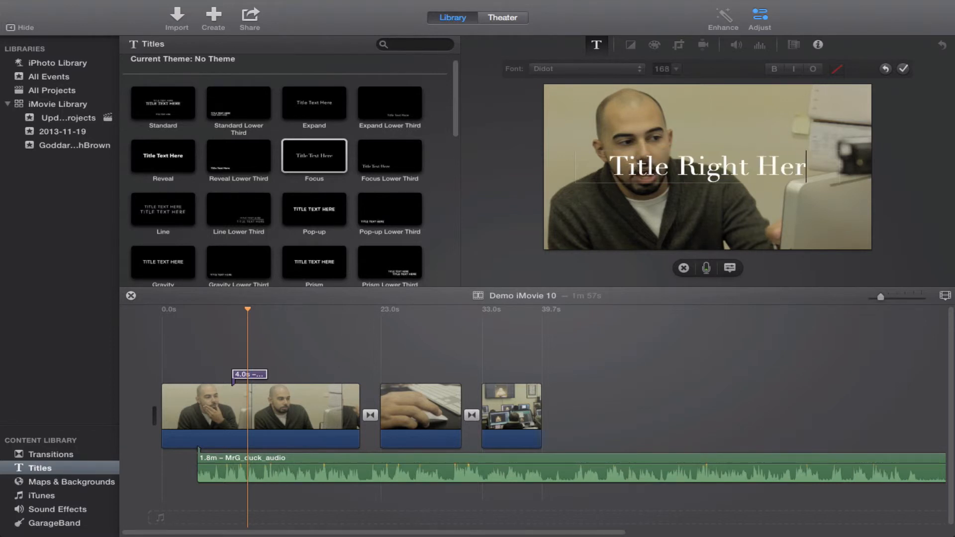
left_click(903, 69)
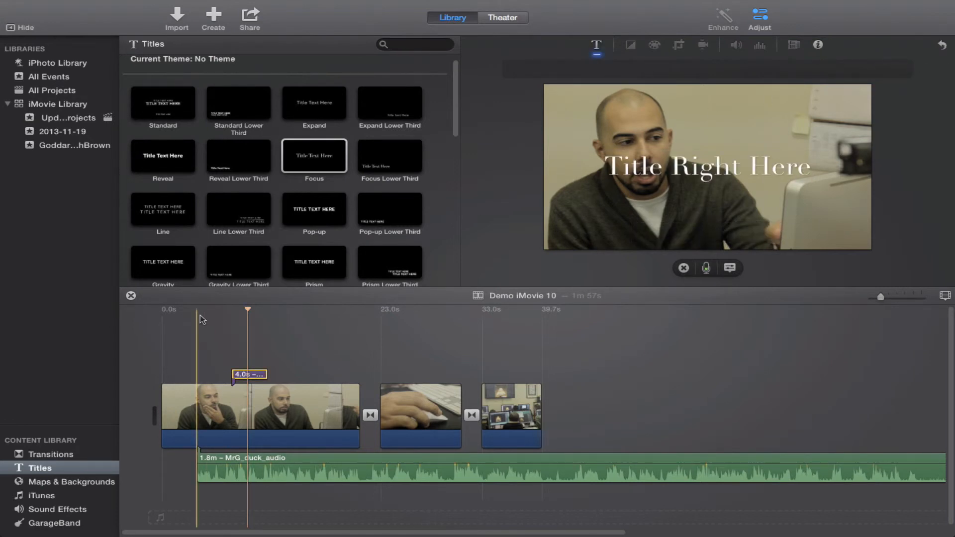
left_click(198, 330)
key("space")
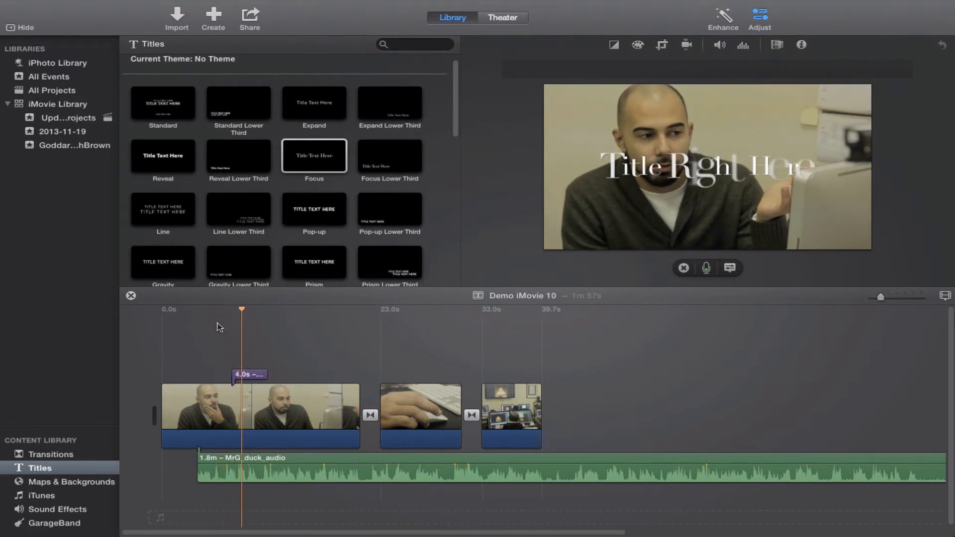
key("space")
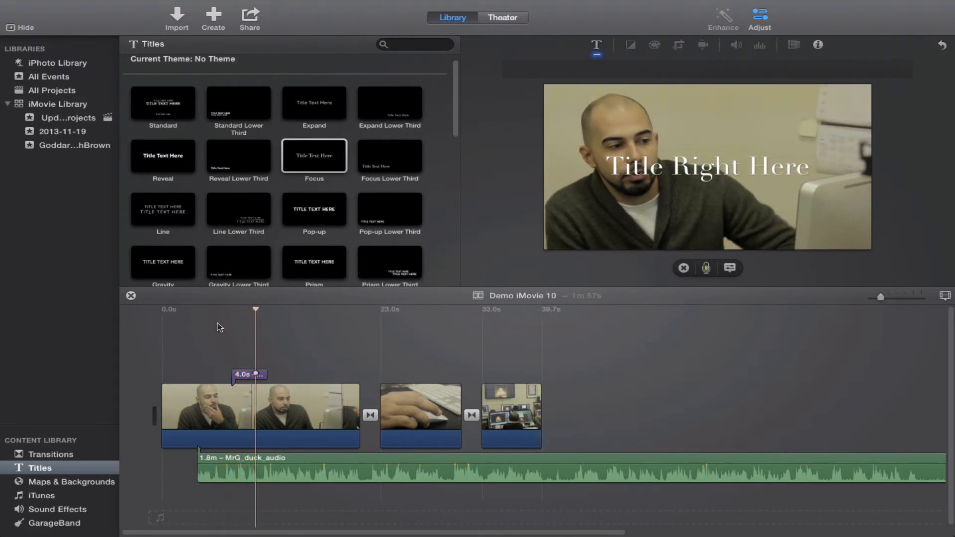
Step: Extend the start of the MrG_duck_audio clip back to the beginning of the first video clip, with a short fade-in
left_click(303, 408)
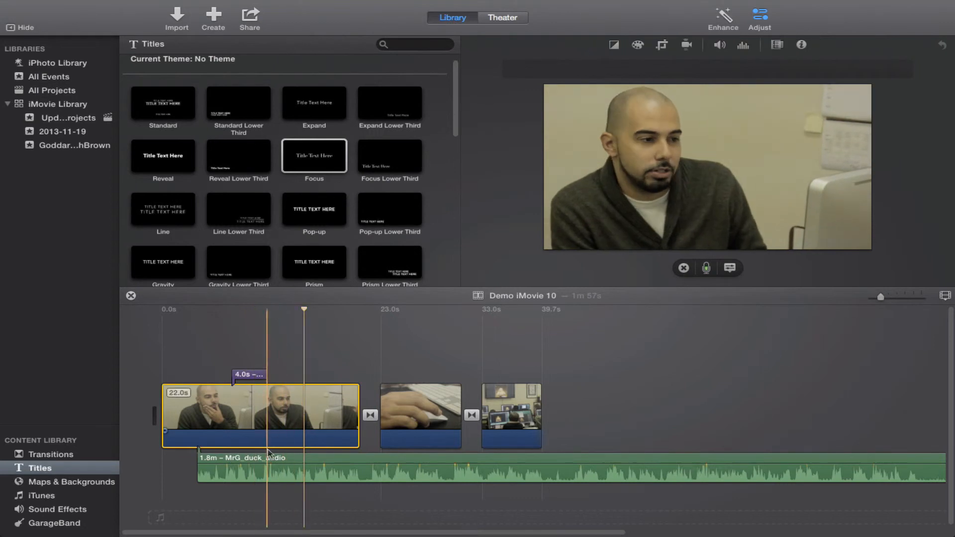
left_click(239, 475)
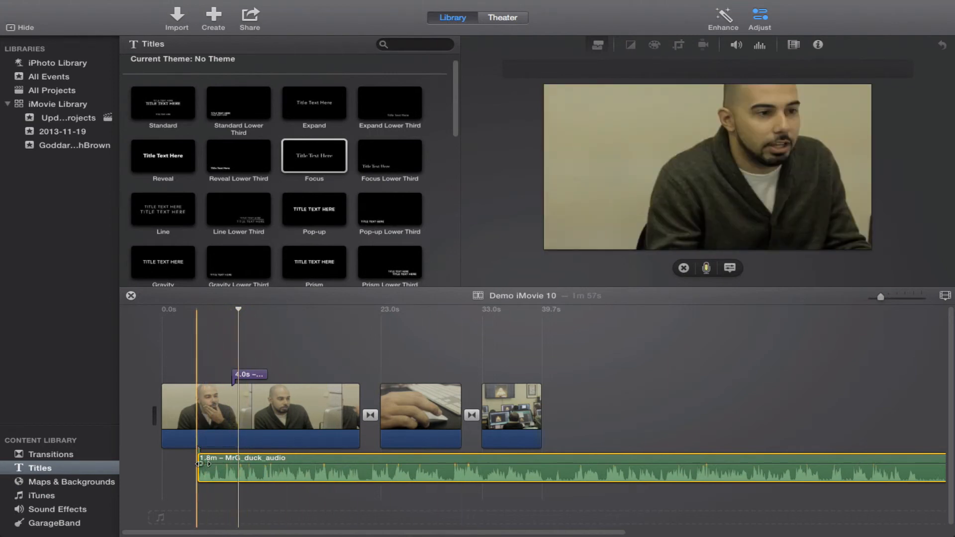
left_click_drag(200, 462, 233, 462)
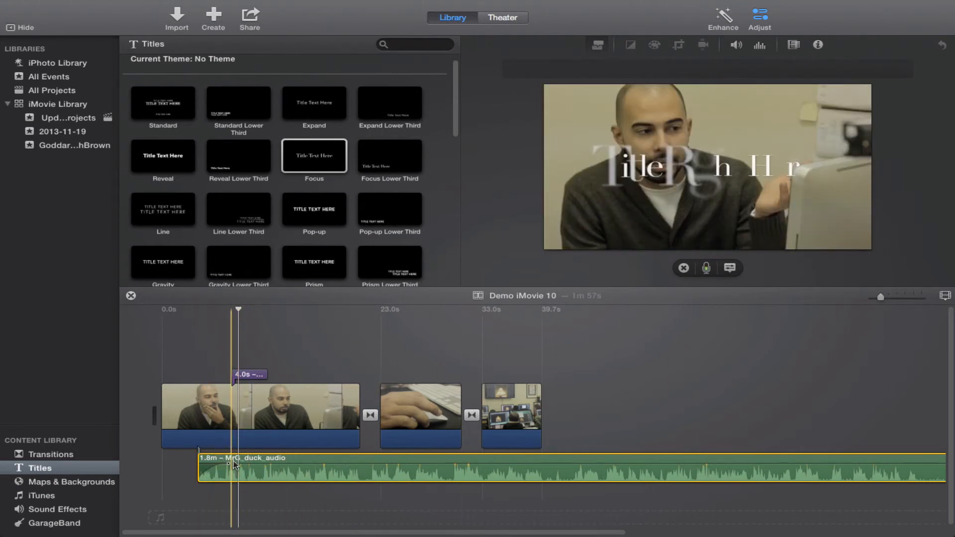
left_click(199, 347)
key("space")
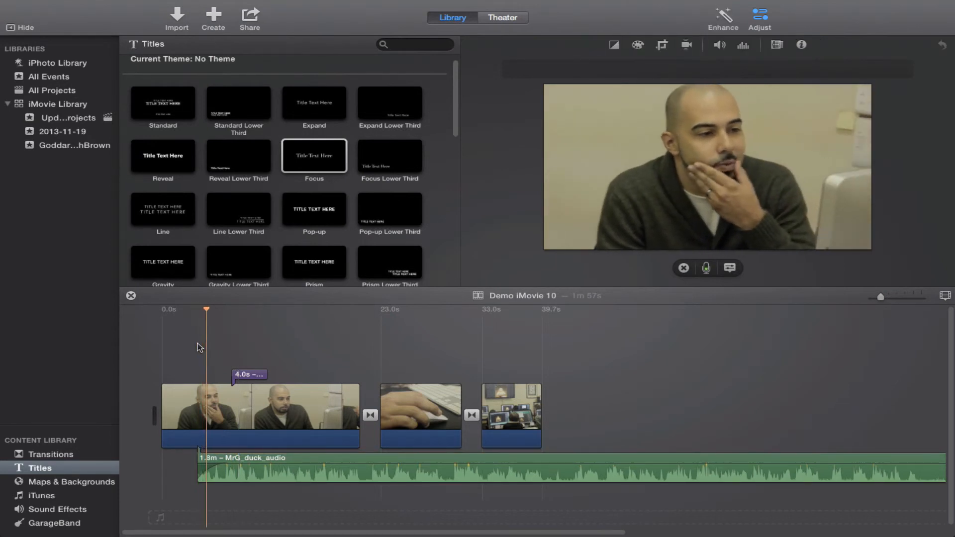
left_click_drag(198, 470, 178, 465)
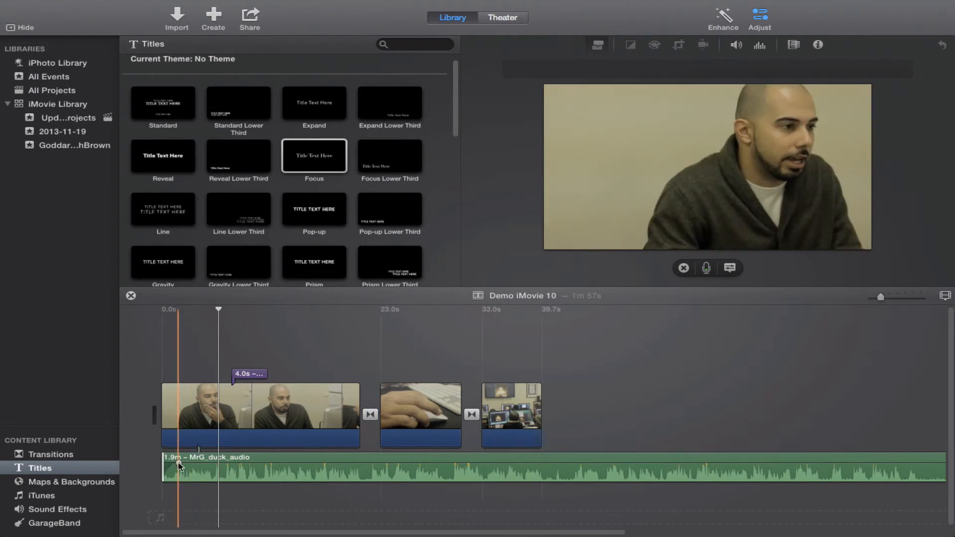
Step: Trim the end of the MrG_duck_audio clip to 39.1 seconds, level with the end of the classroom clip, and play the ending
left_click(300, 423)
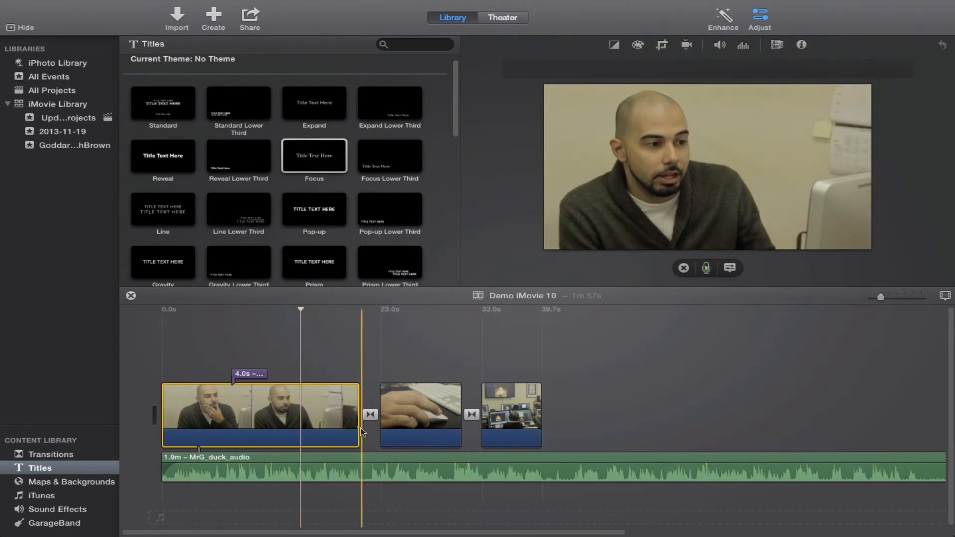
left_click(408, 415)
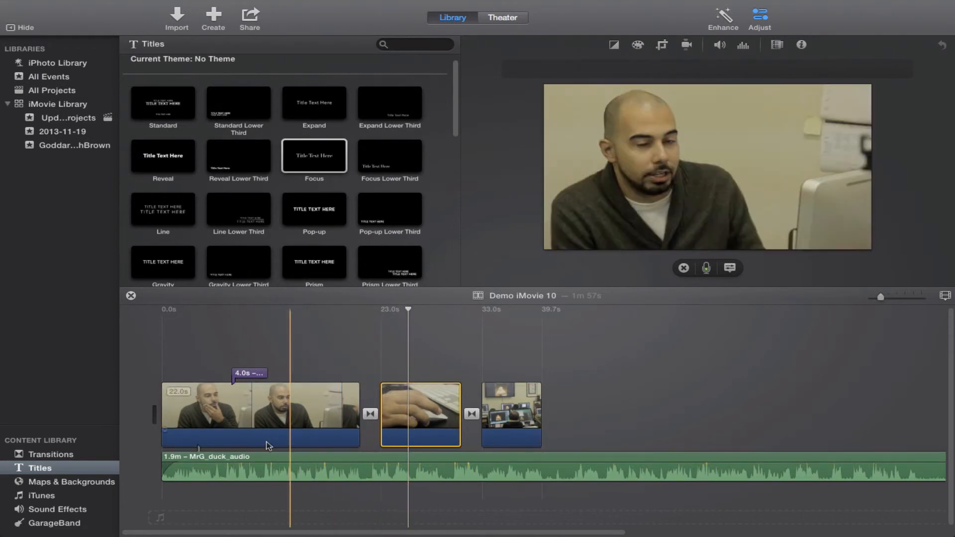
scroll(210, 464, "right", 10)
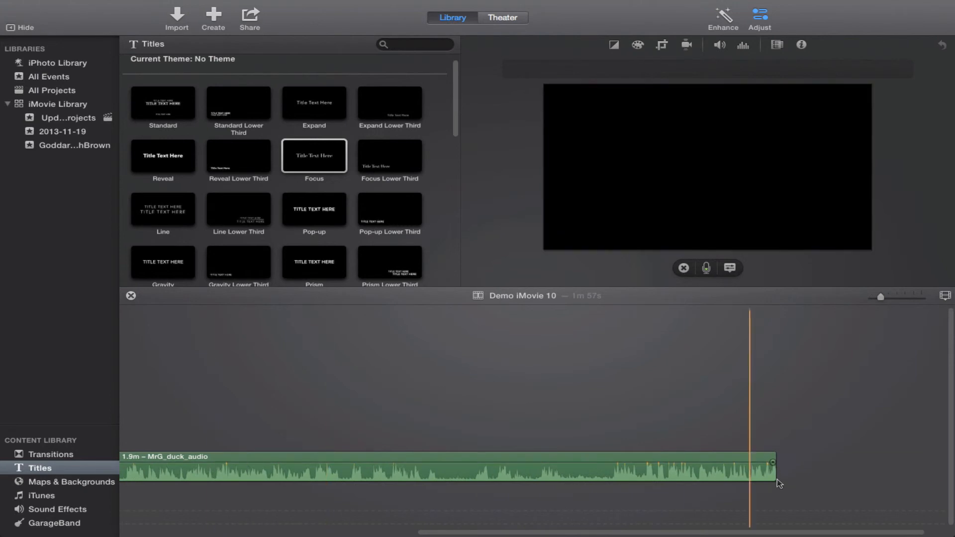
left_click_drag(771, 470, 705, 459)
left_click_drag(513, 458, 537, 463)
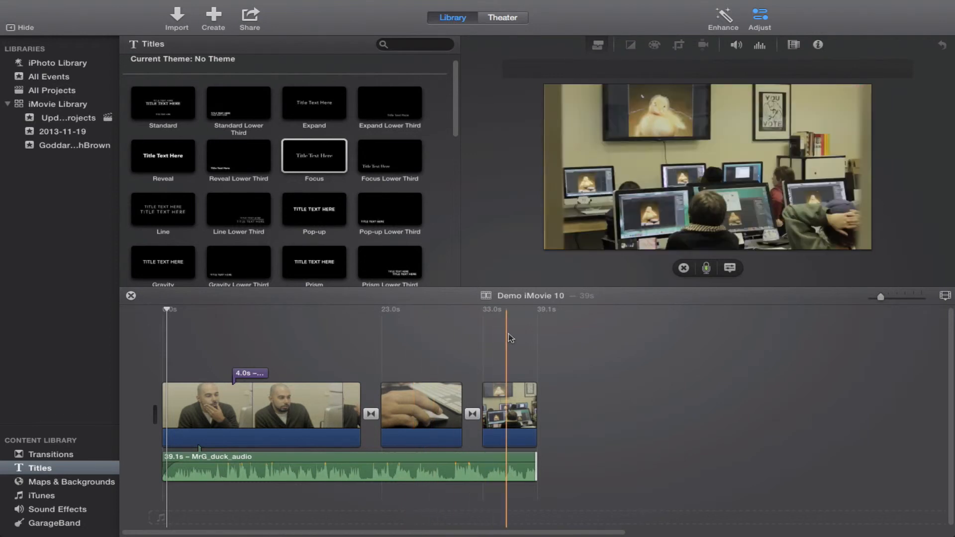
left_click(517, 337)
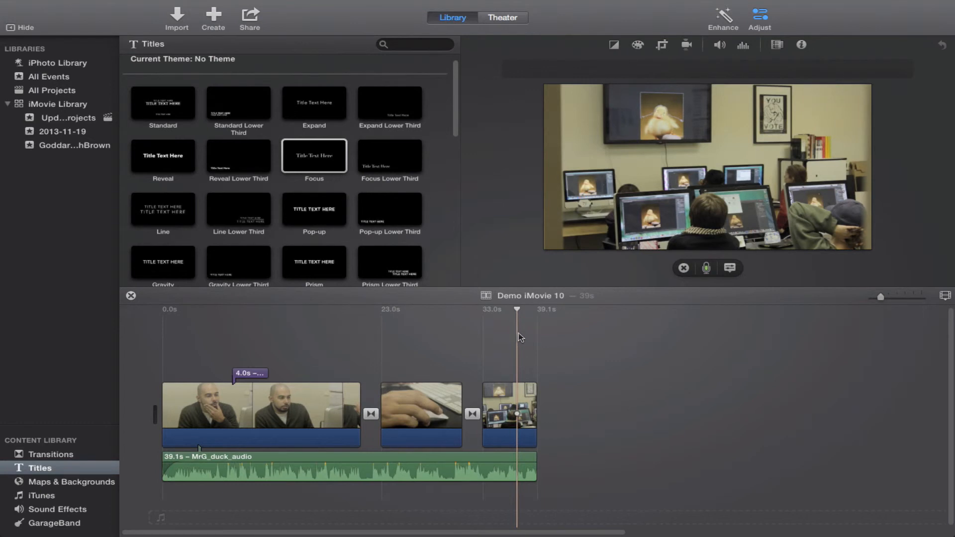
key("space")
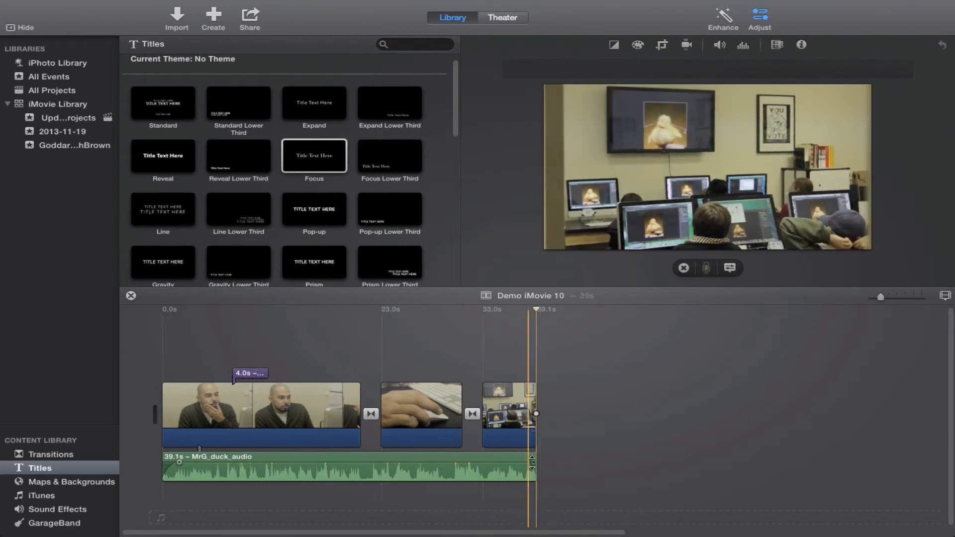
Step: Extend the audio past the end of the classroom clip to 40.9 seconds and give it a short fade-out
mouse_move(533, 457)
left_mouse_down()
mouse_move(566, 457)
mouse_move(539, 463)
left_mouse_up()
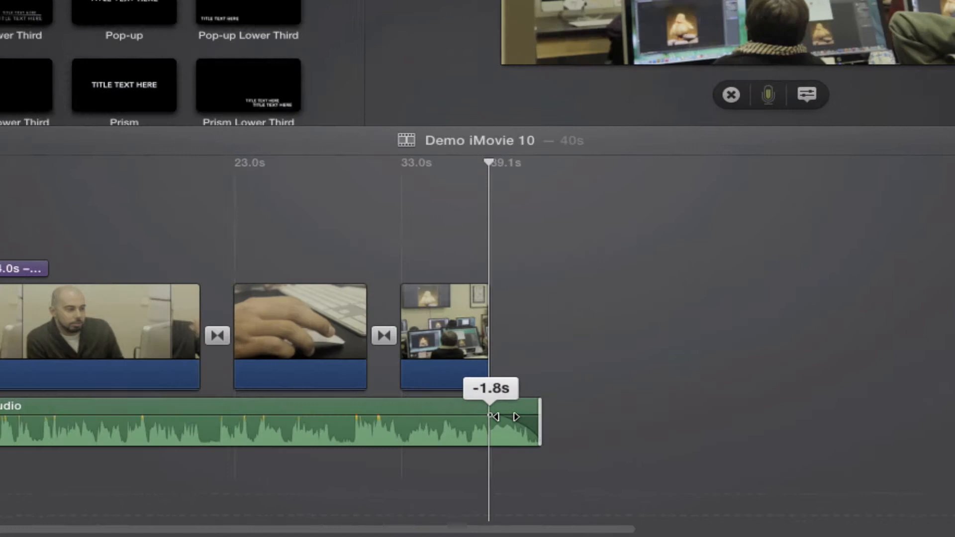
left_click_drag(492, 417, 518, 411)
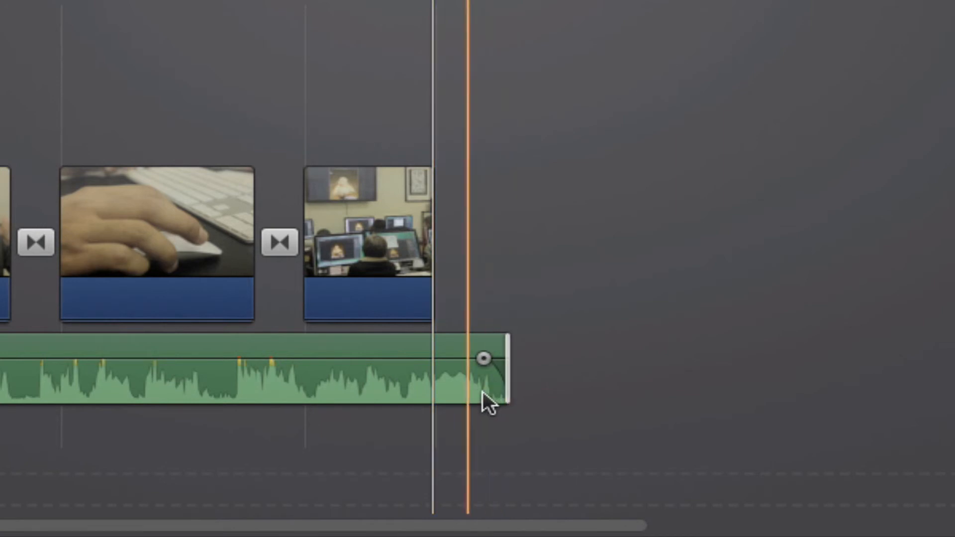
key("space")
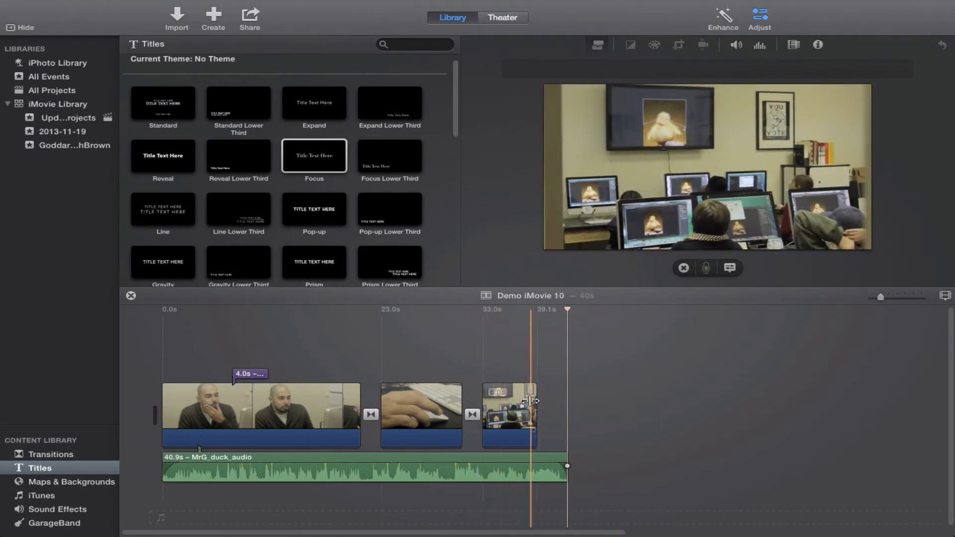
Step: Play the project's ending and place a Cross Dissolve transition after the final classroom clip
left_click(53, 455)
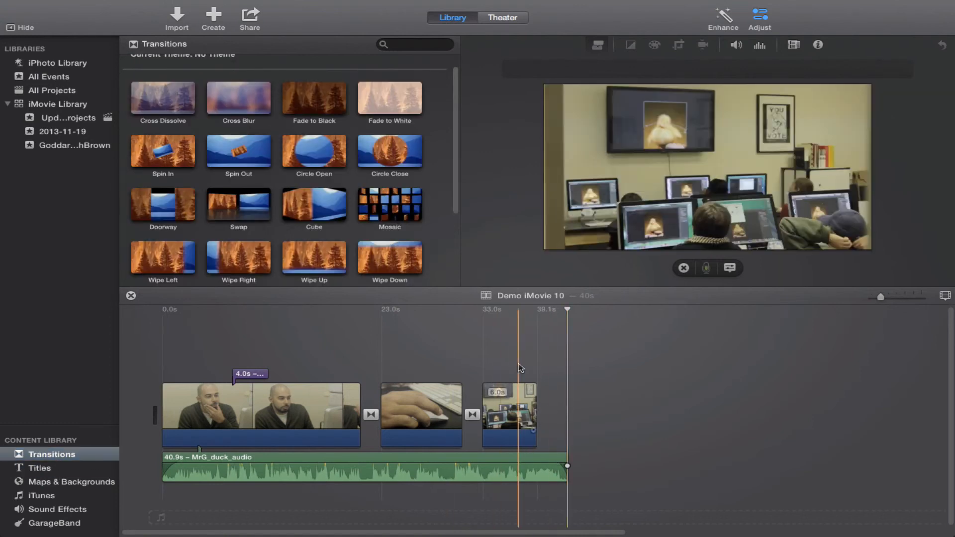
key("space")
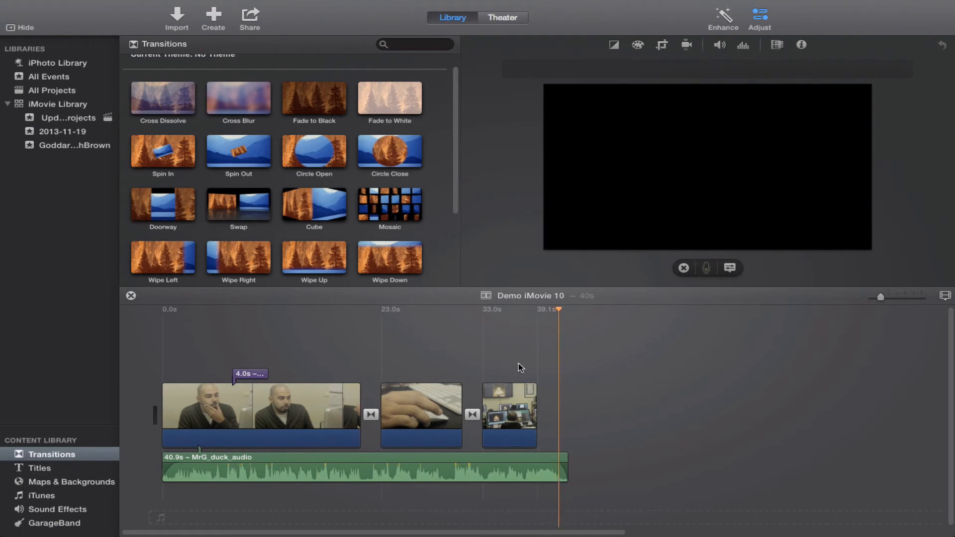
left_click_drag(156, 101, 527, 413)
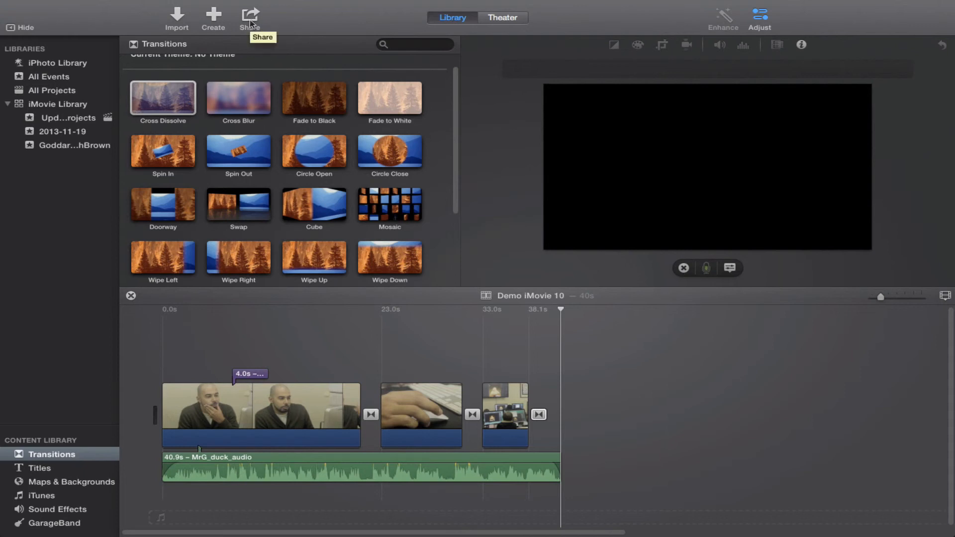
Step: Start sharing the project to YouTube and make the video viewable as Unlisted
left_click(251, 24)
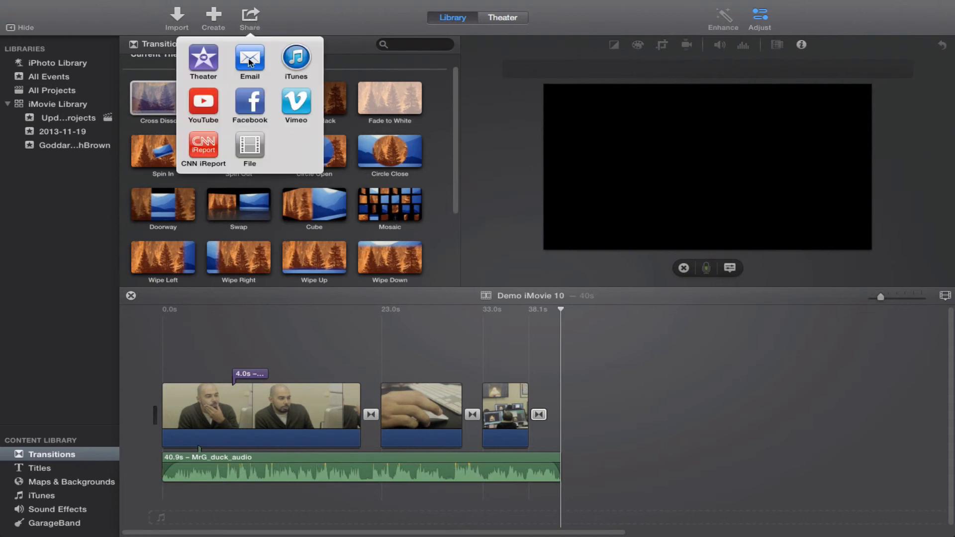
left_click(205, 108)
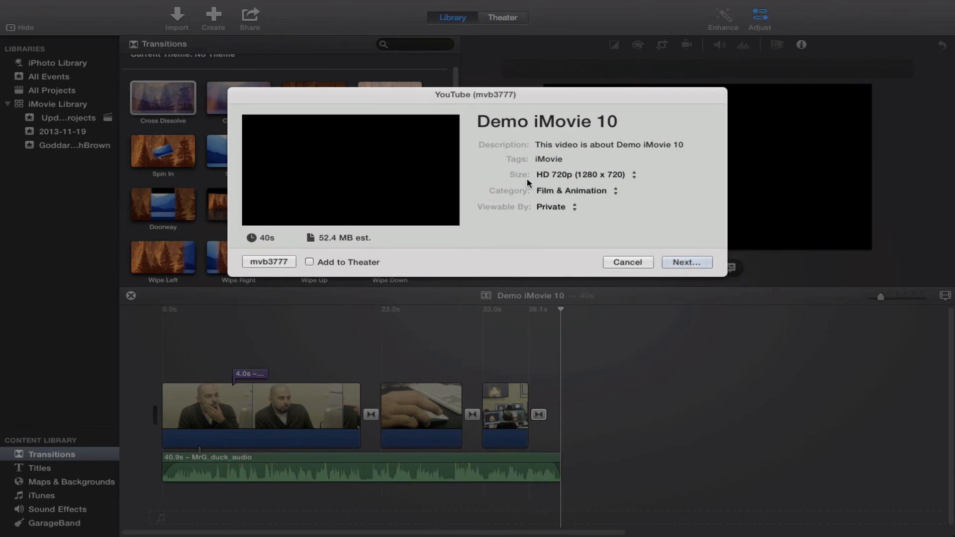
left_click(551, 208)
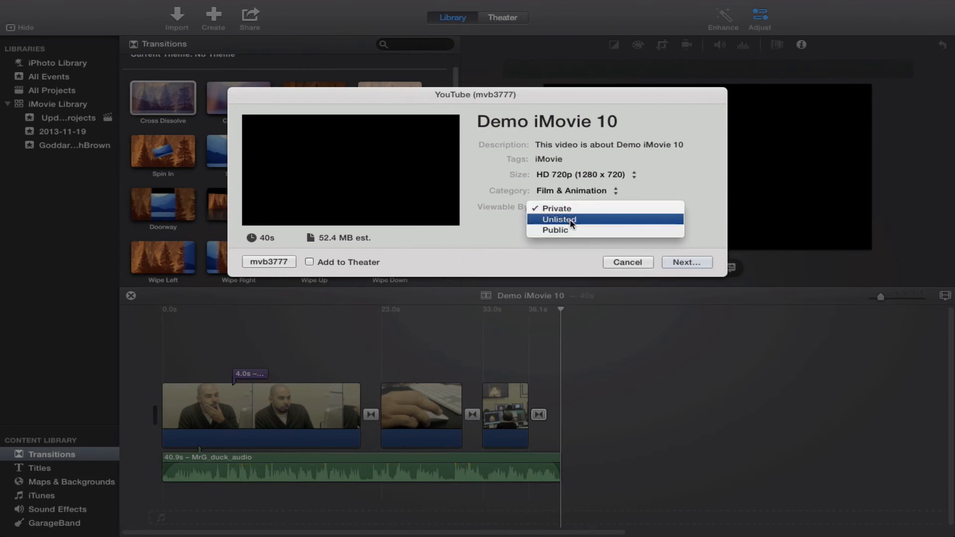
left_click(570, 219)
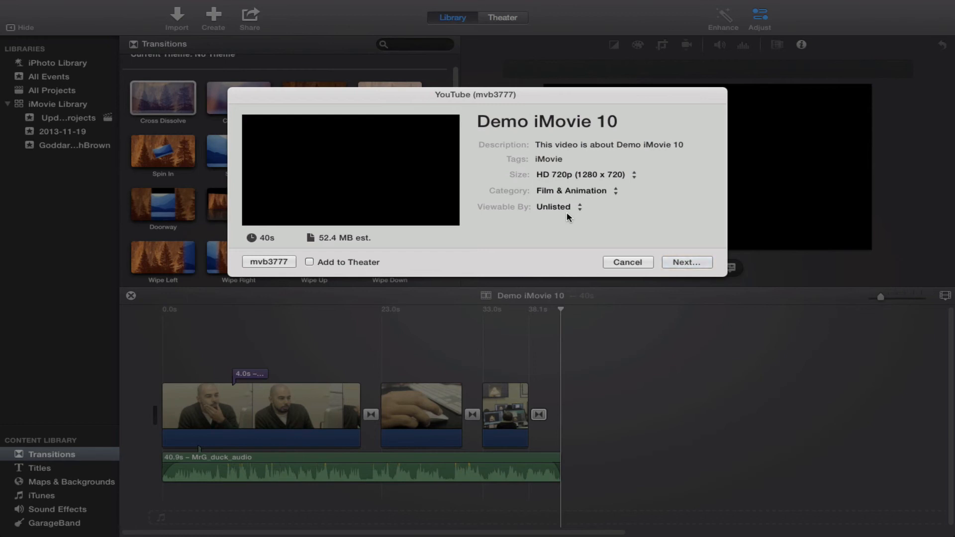
Step: Set the YouTube video's size to HD 1080p (1920 x 1080), keeping the Film & Animation category
left_click(565, 175)
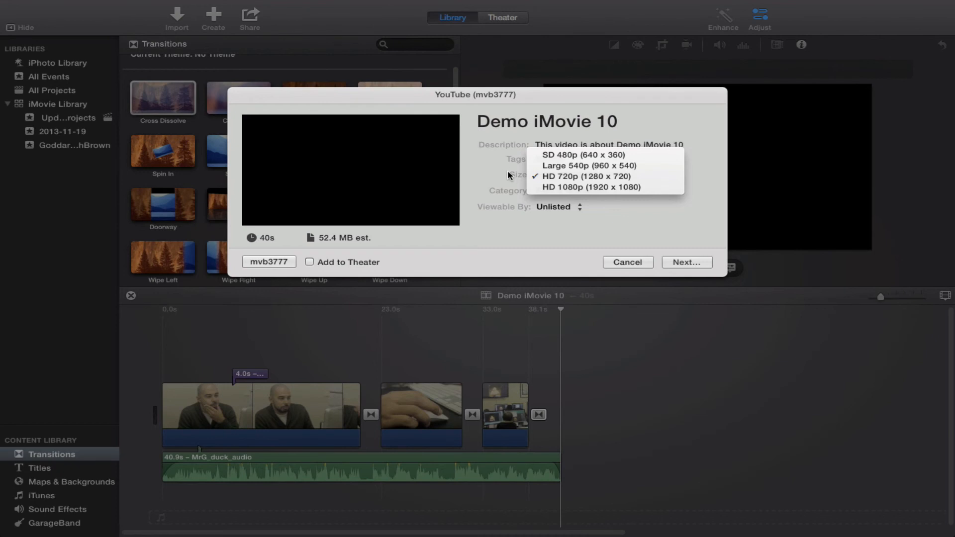
left_click(553, 187)
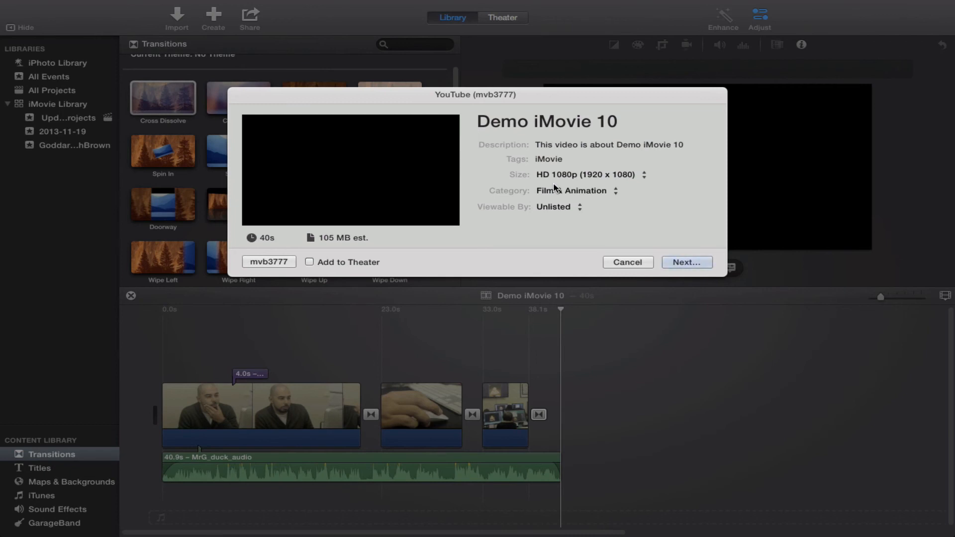
left_click(606, 176)
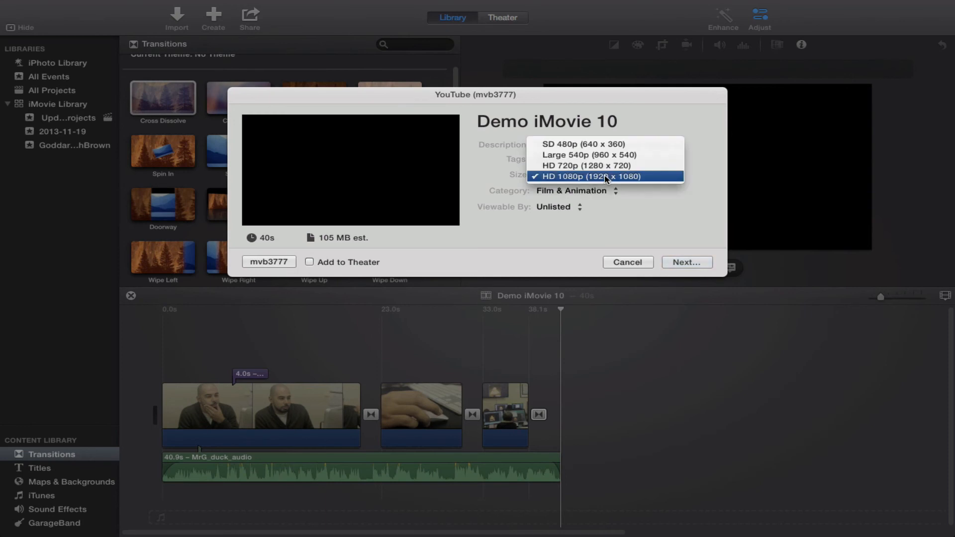
left_click(606, 177)
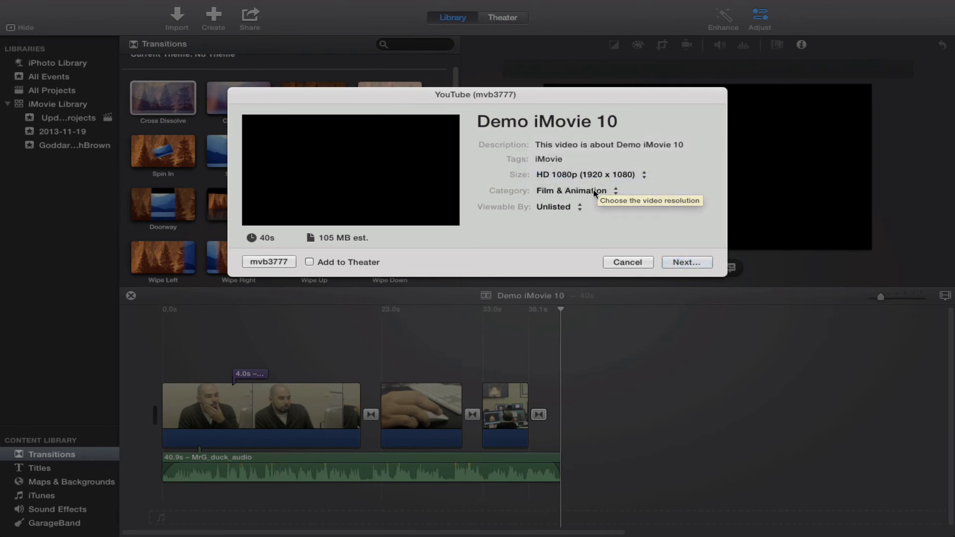
left_click(597, 189)
left_click(490, 195)
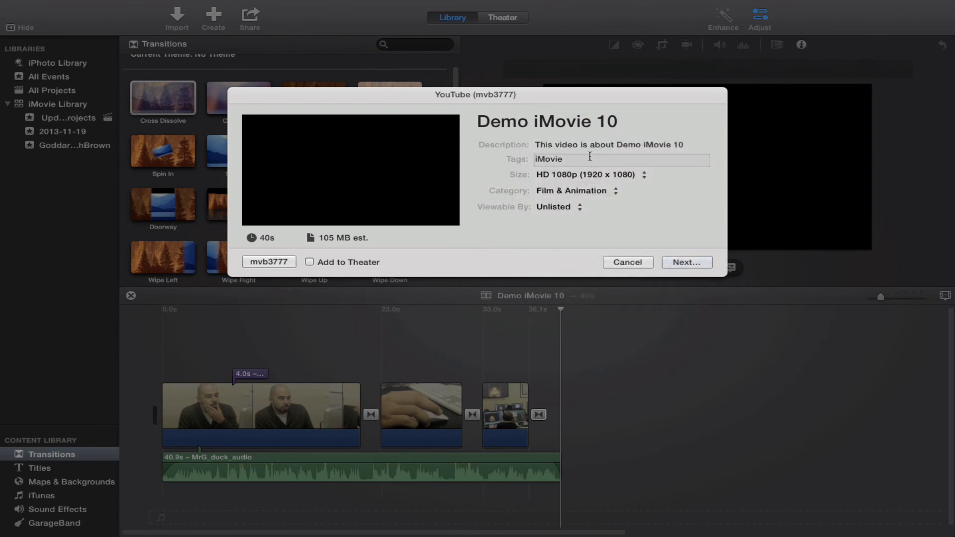
Step: Append the instructor's name to the "Demo iMovie 10" title of the YouTube video
left_click(607, 122)
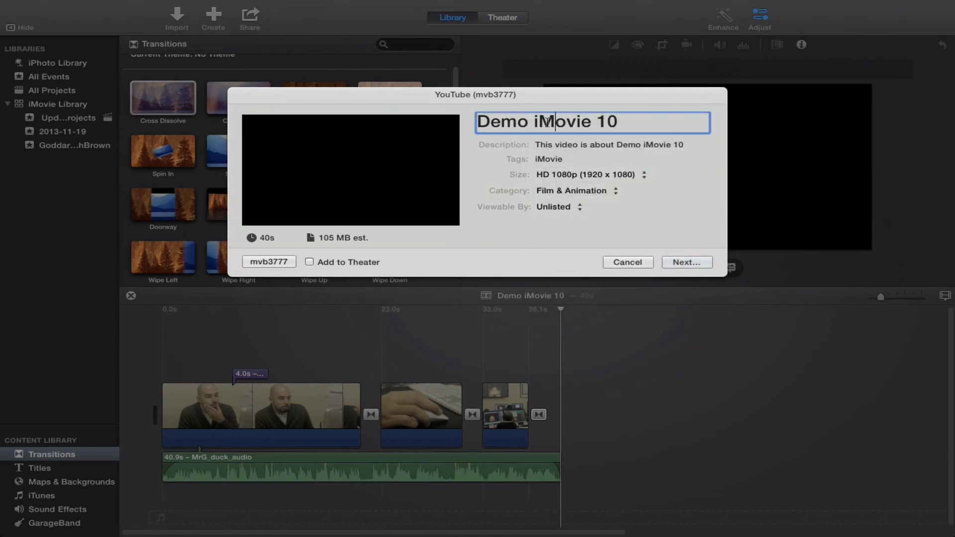
left_click_drag(622, 122, 478, 122)
left_click(624, 119)
type("_")
key("BackSpace")
type("Mr. goo")
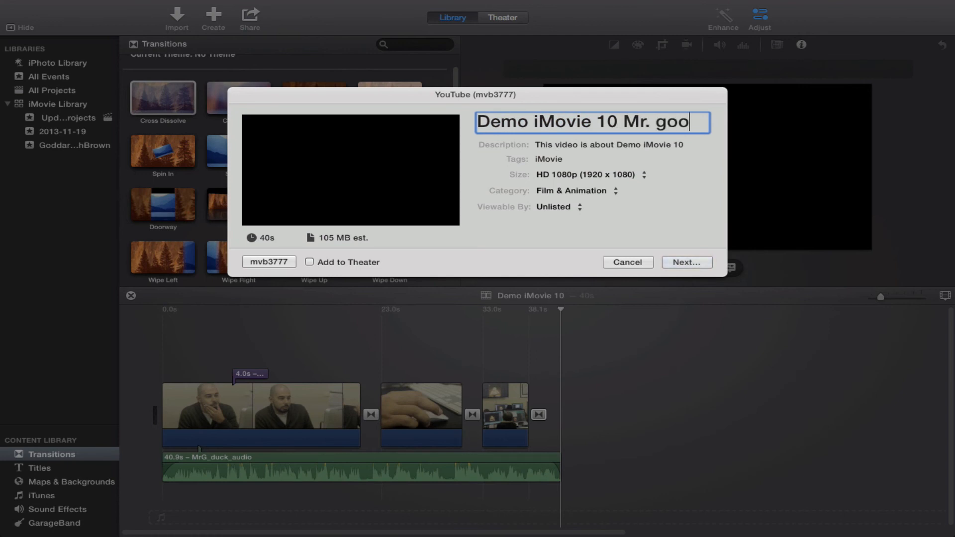
key("BackSpace")
key("BackSpace")
key("BackSpace")
type("Good")
Step: Sign in with the YouTube account password, publish the video, and dismiss the share notification
left_click(686, 262)
left_click(525, 161)
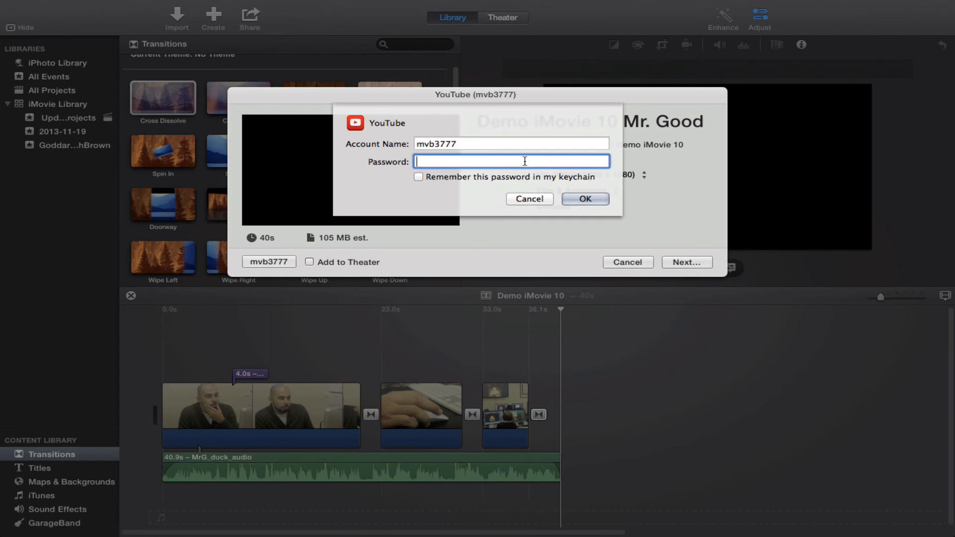
type("•••••••••••")
key("Return")
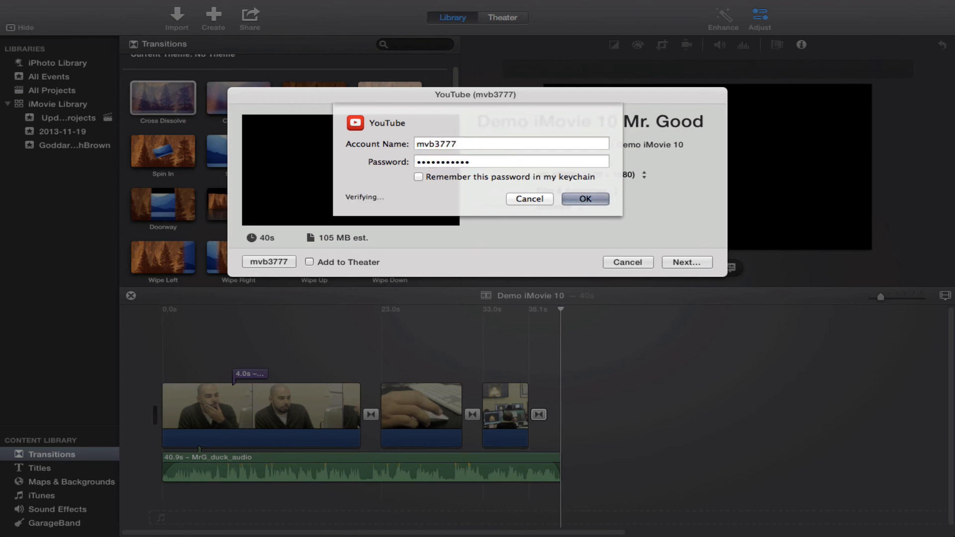
left_click(598, 296)
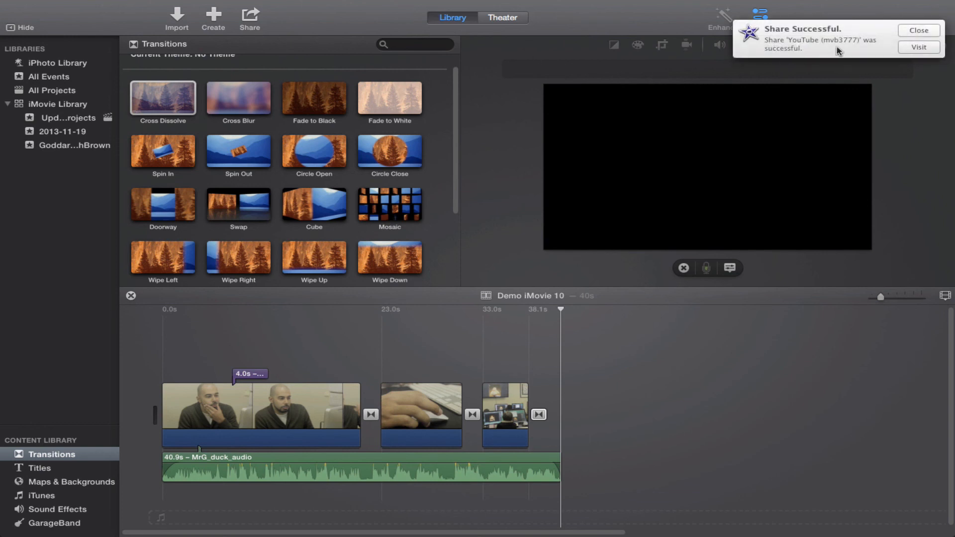
left_click(919, 30)
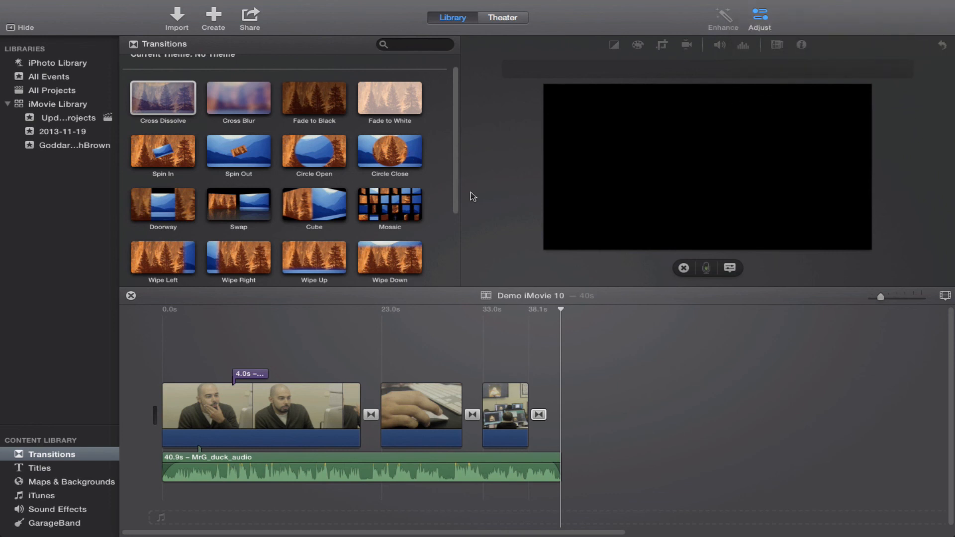